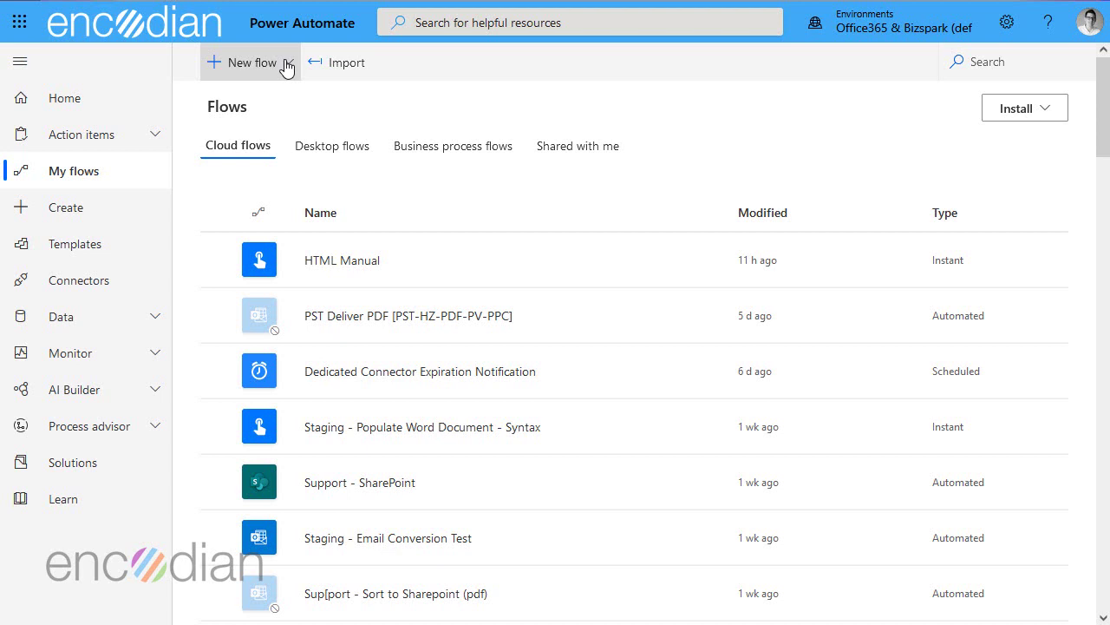
# - Start a manually triggered instant cloud flow named 'Demo - Merge Documents'
pyautogui.click(286, 64)
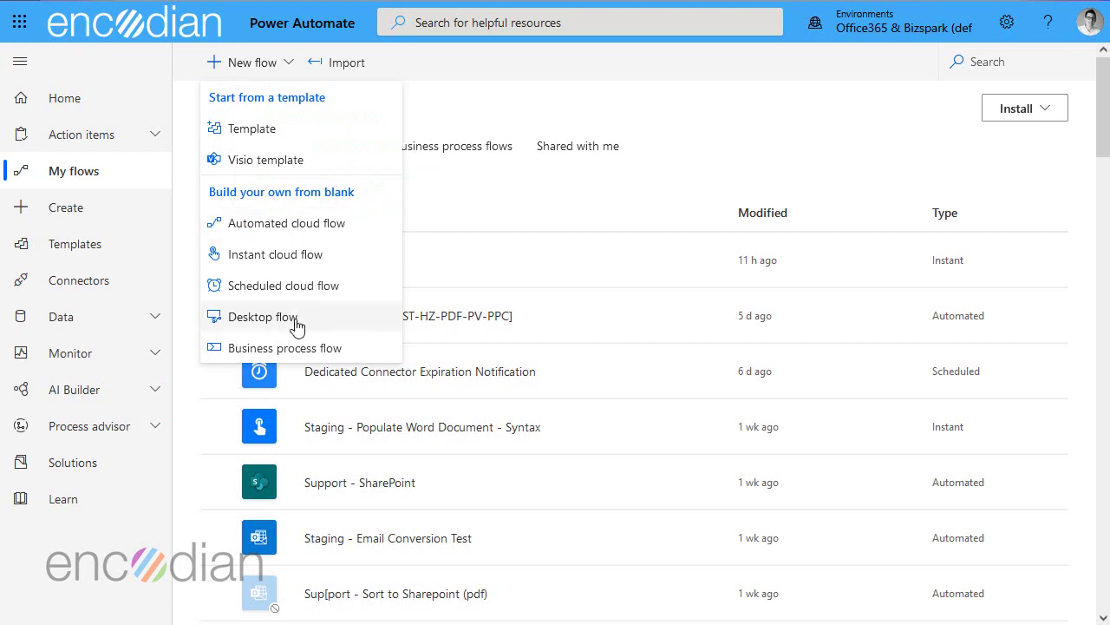
pyautogui.click(290, 255)
pyautogui.click(686, 248)
pyautogui.click(669, 150)
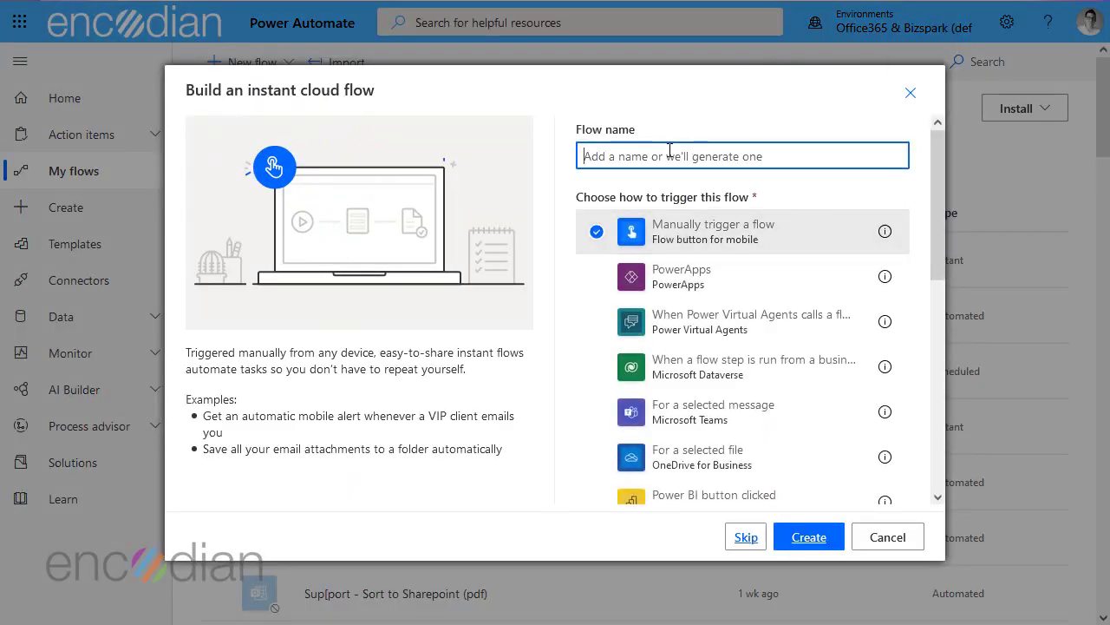
pyautogui.write('Demo - Merge Documents')
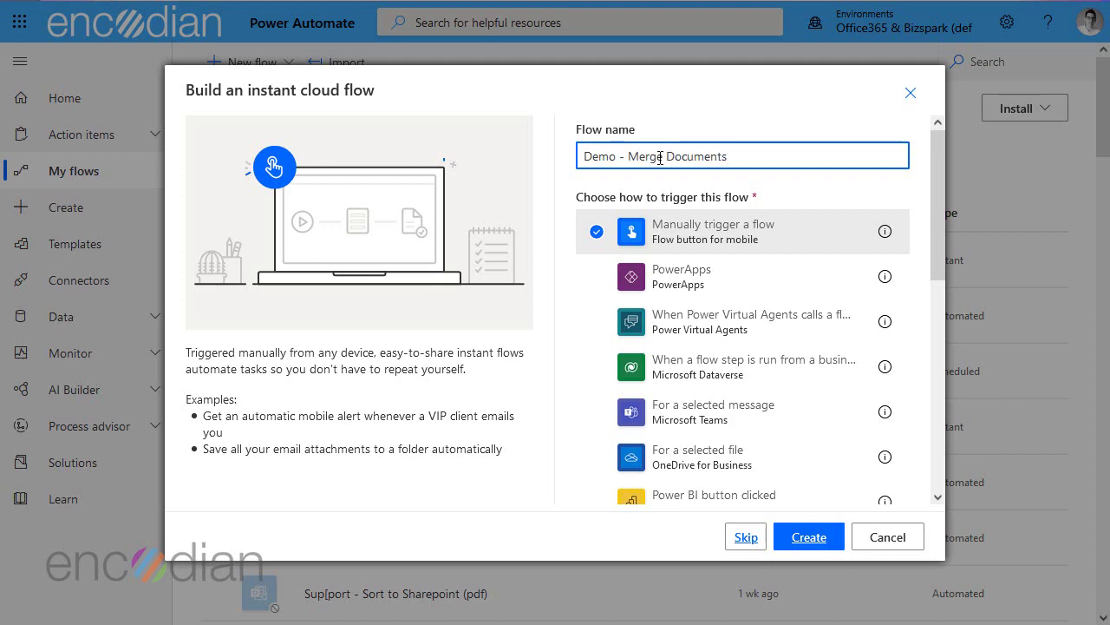
# - Create the flow and add a SharePoint Get files (properties only) action after the trigger
pyautogui.click(816, 546)
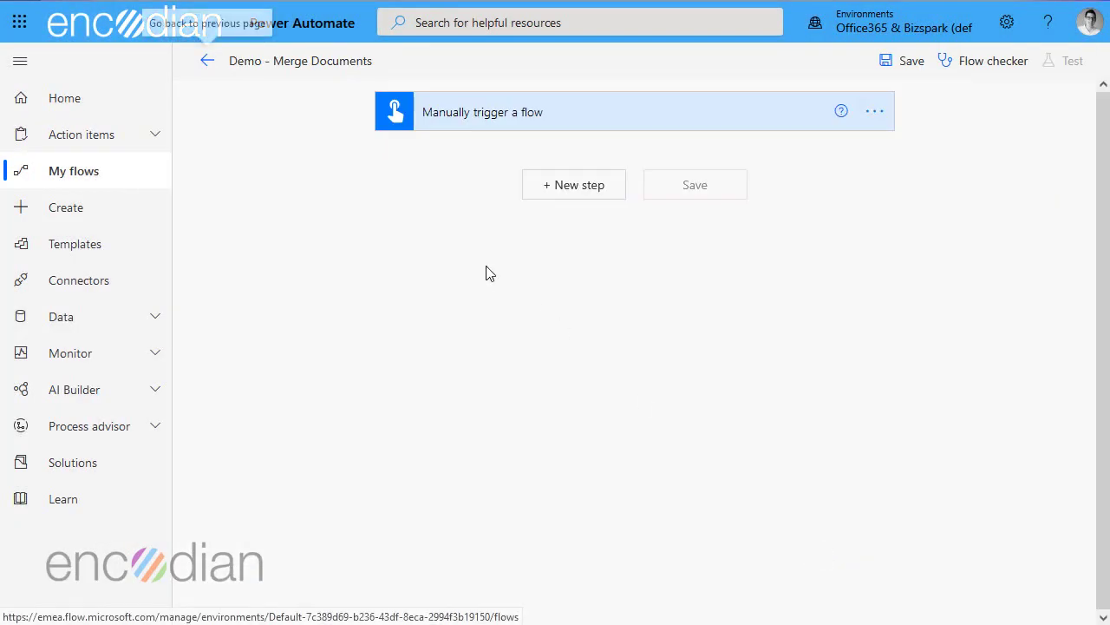
pyautogui.click(574, 185)
pyautogui.write('ge')
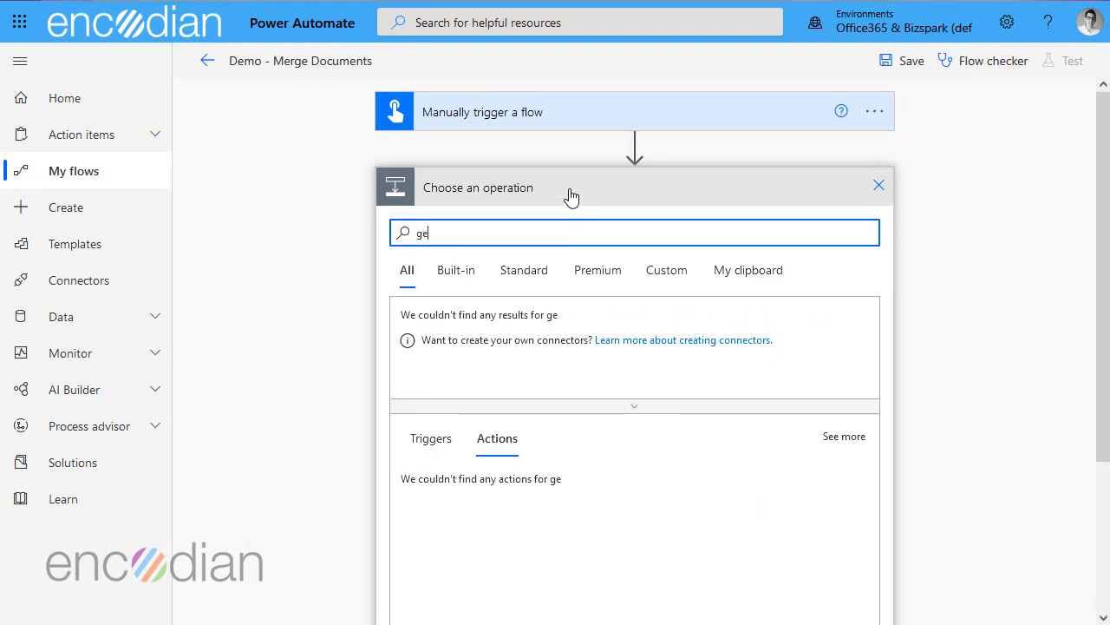
pyautogui.write('t files')
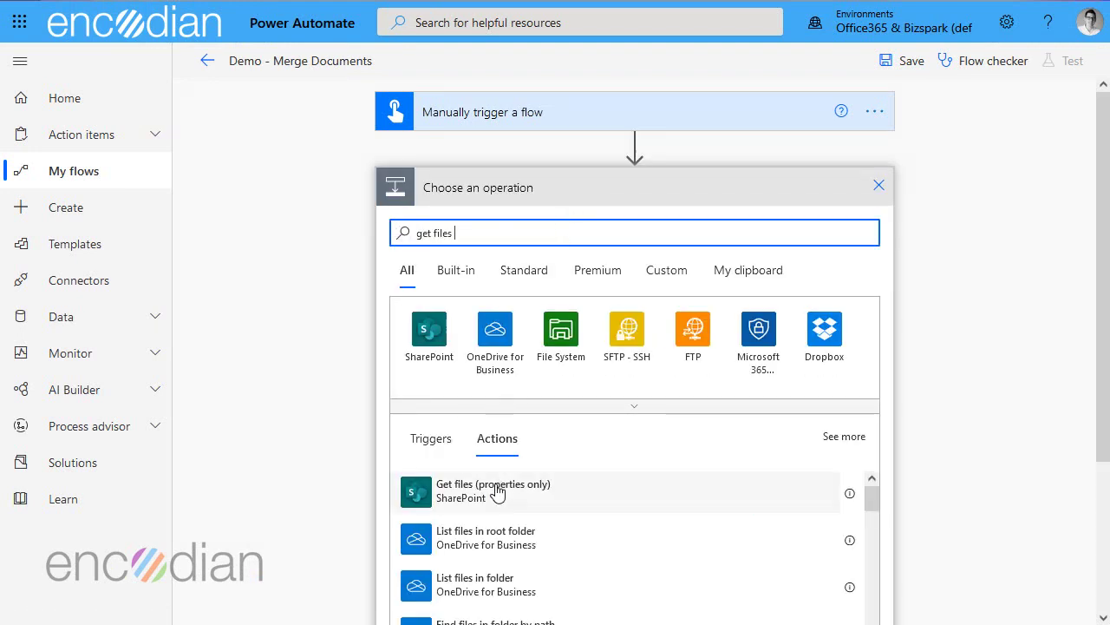
pyautogui.click(497, 492)
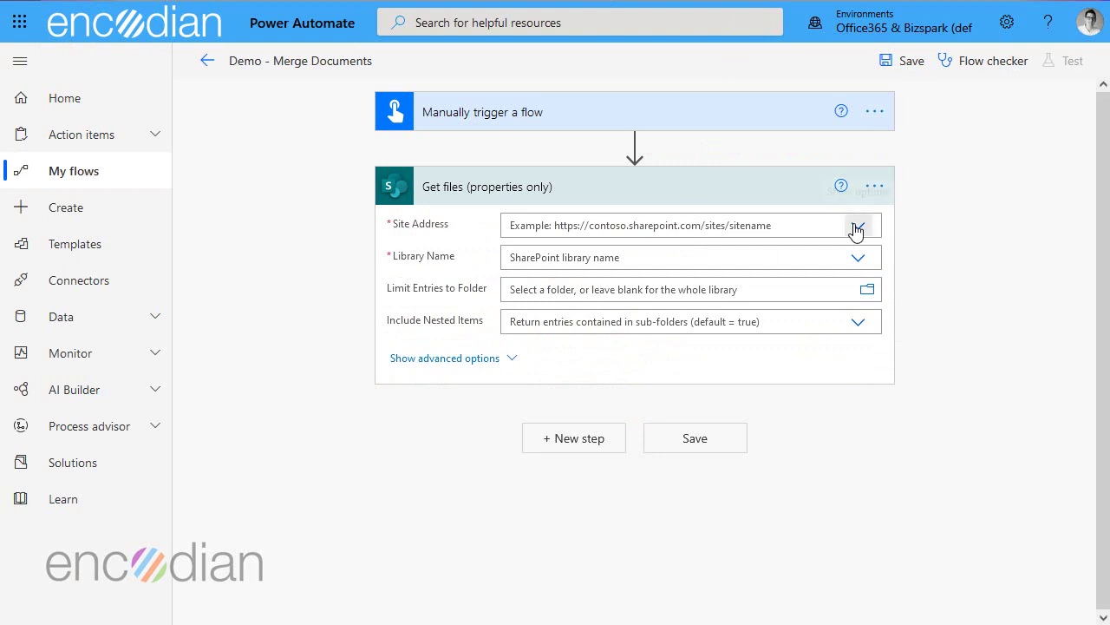
# - Point Get files at the PDF Converter for SPO Demo site's Documents library
pyautogui.click(857, 226)
pyautogui.scroll(-2, 707, 314)
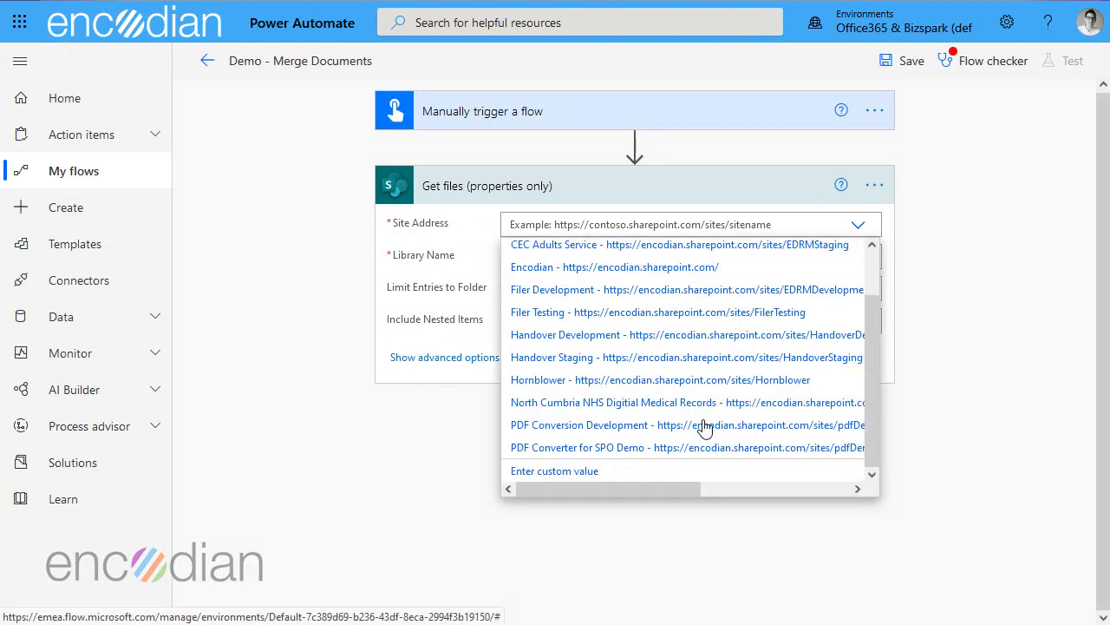
pyautogui.click(607, 455)
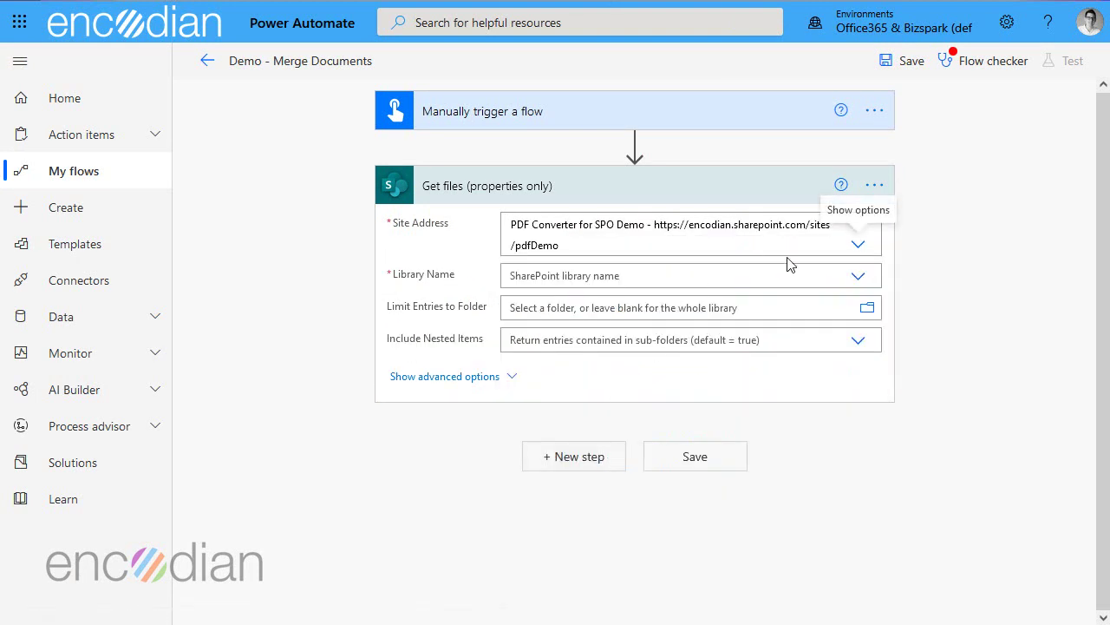
pyautogui.click(861, 277)
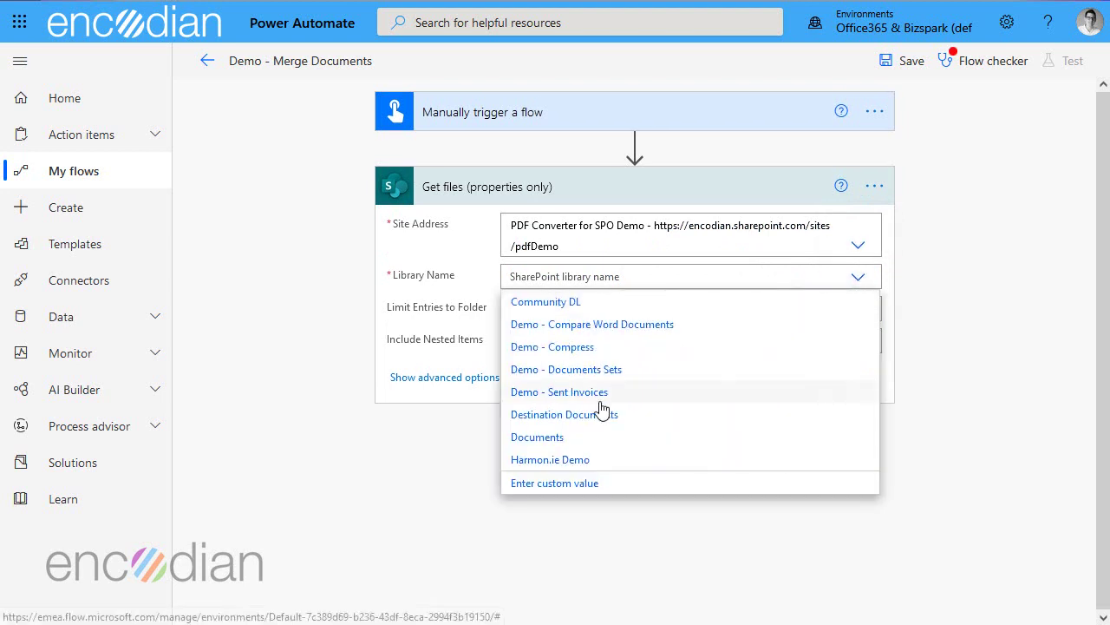
pyautogui.click(565, 438)
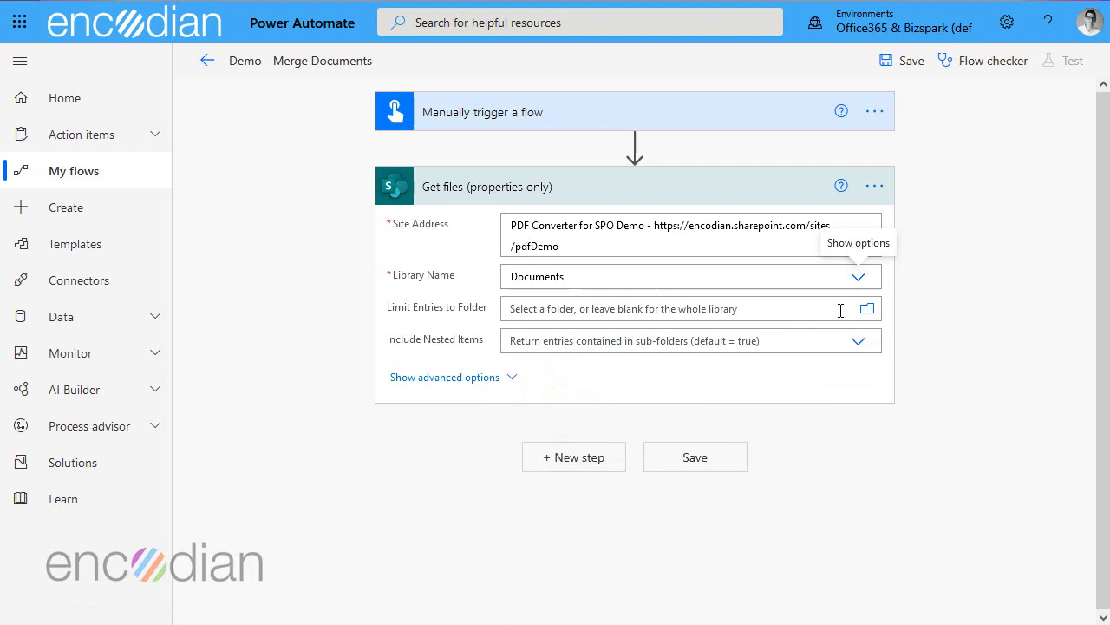
# - Limit Get files to the Shared Documents > Flow Source Demo Documents > Merge Demo folder
pyautogui.click(867, 313)
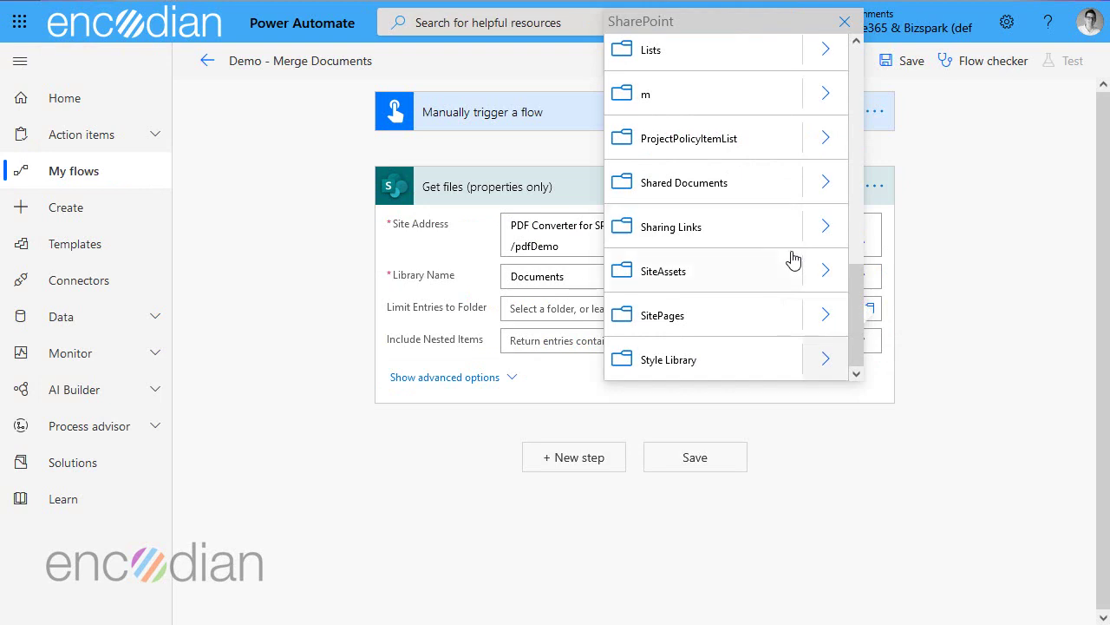
pyautogui.scroll(5, 792, 258)
pyautogui.scroll(-2, 746, 303)
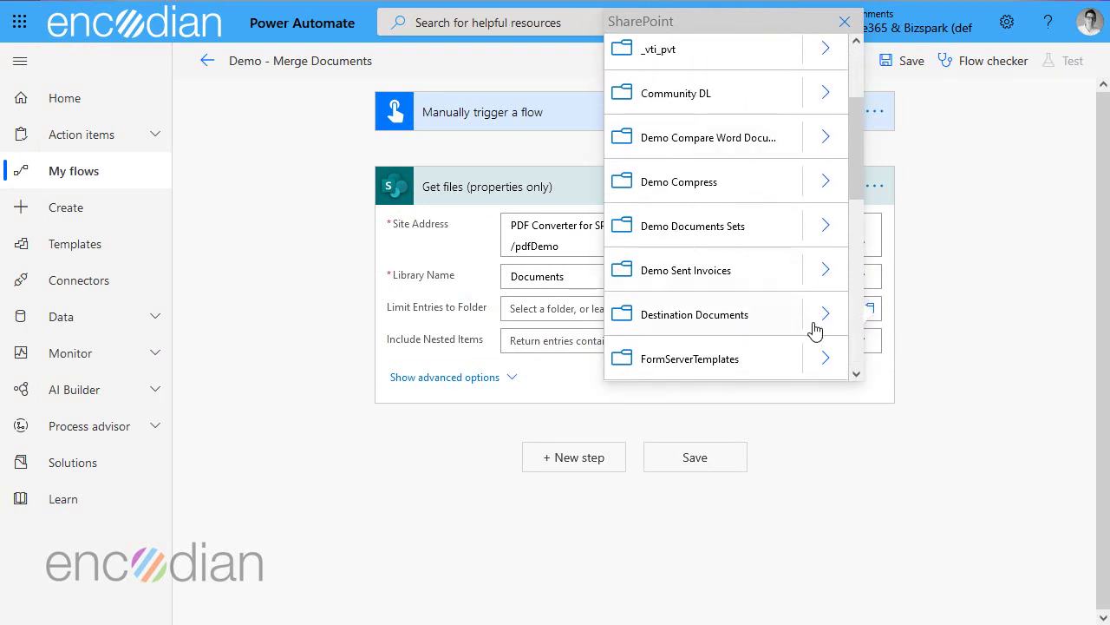
pyautogui.moveTo(865, 184); pyautogui.dragTo(855, 339)
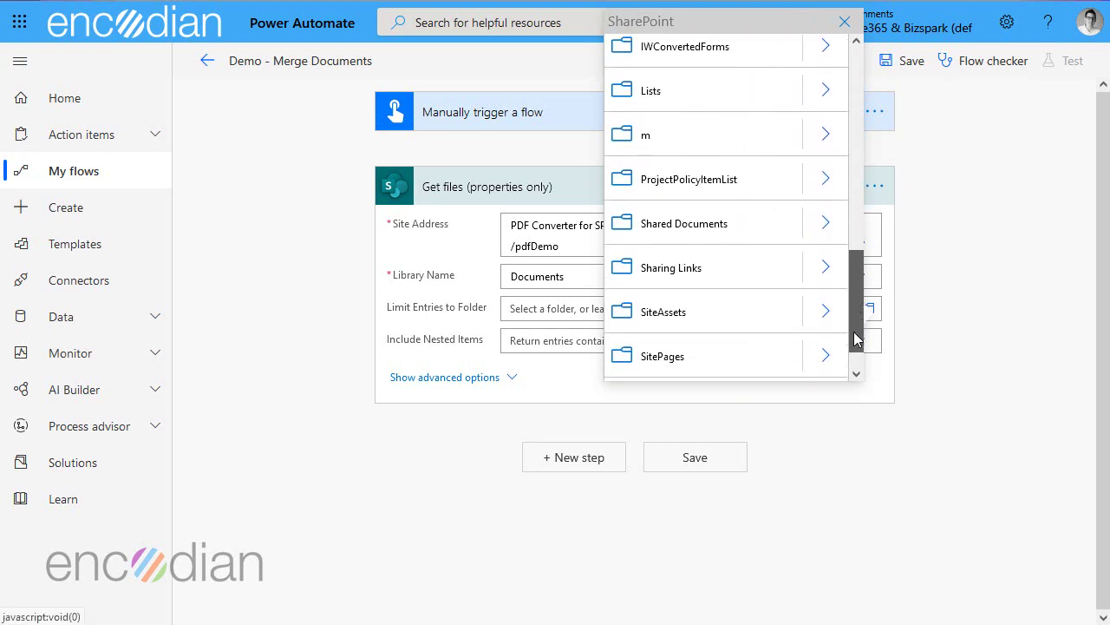
pyautogui.click(829, 223)
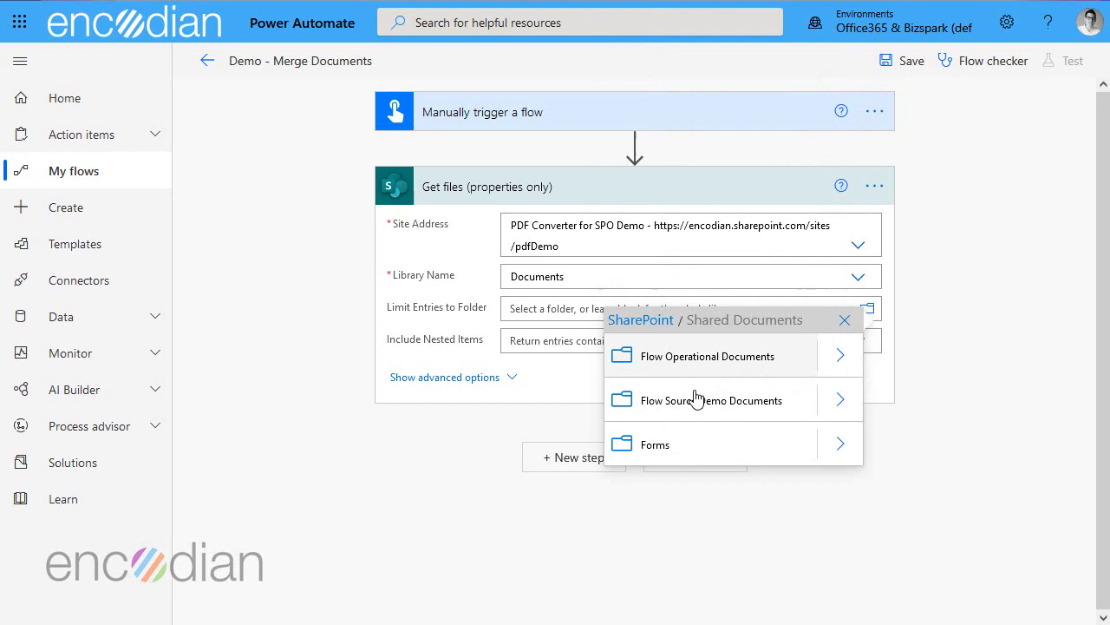
pyautogui.click(831, 401)
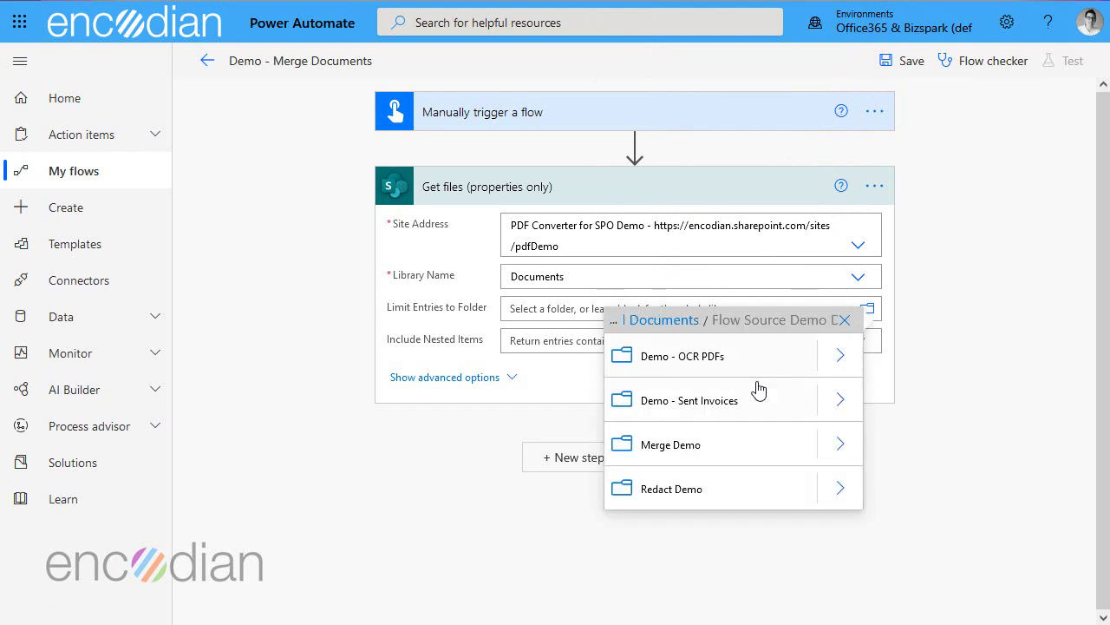
pyautogui.click(682, 457)
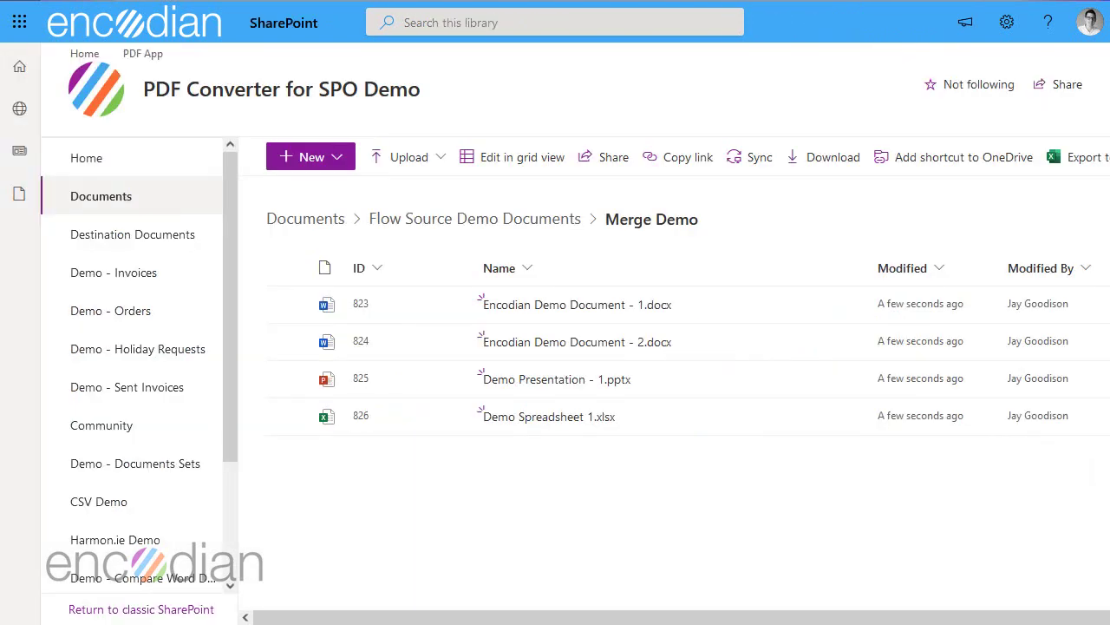
# - Add an Initialize variable action after Get files, found by searching 'init'
pyautogui.moveTo(532, 386)
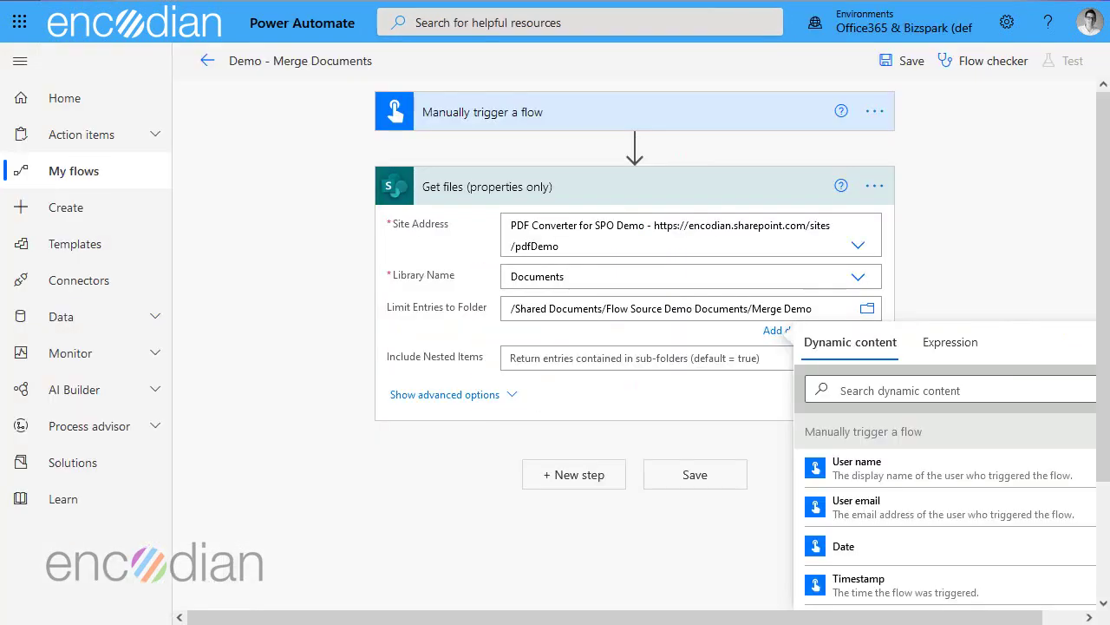
pyautogui.click(583, 475)
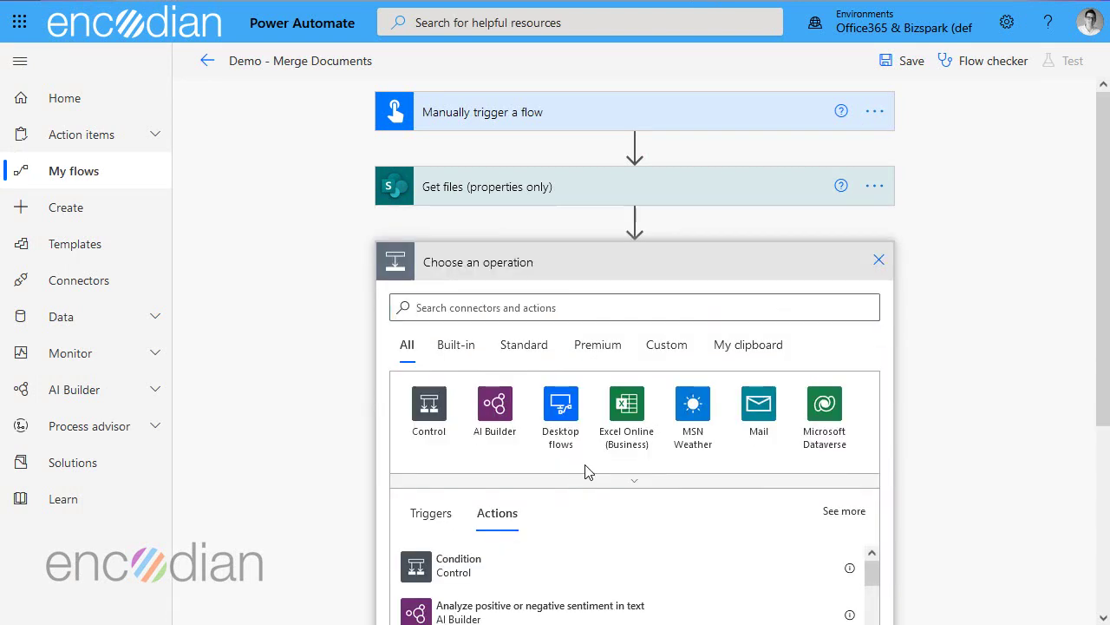
pyautogui.click(486, 308)
pyautogui.write('var')
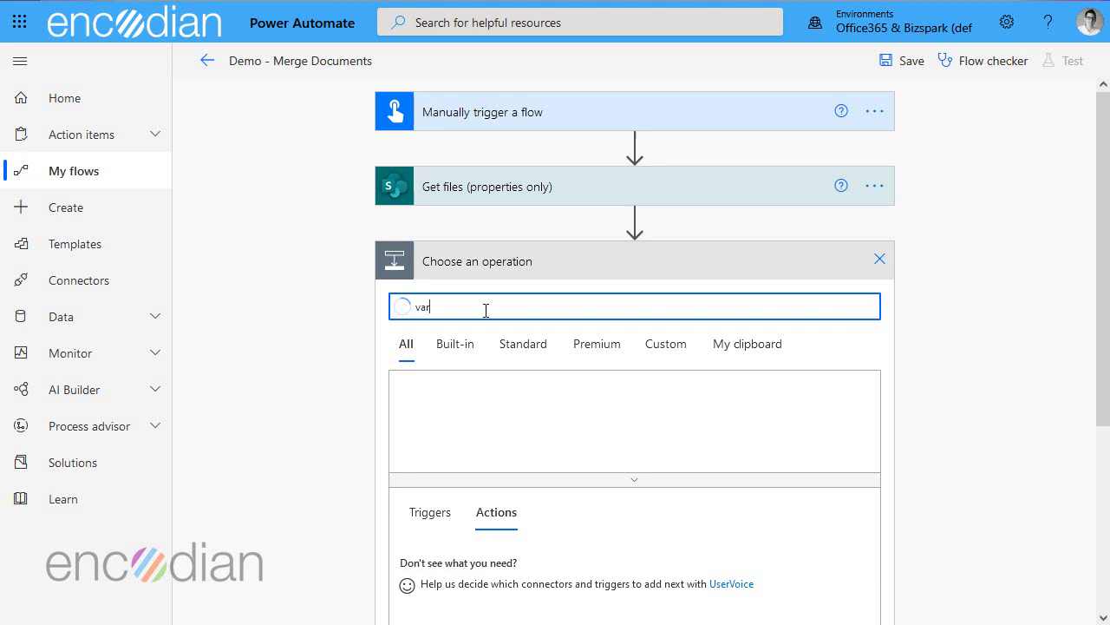
pyautogui.write('iable')
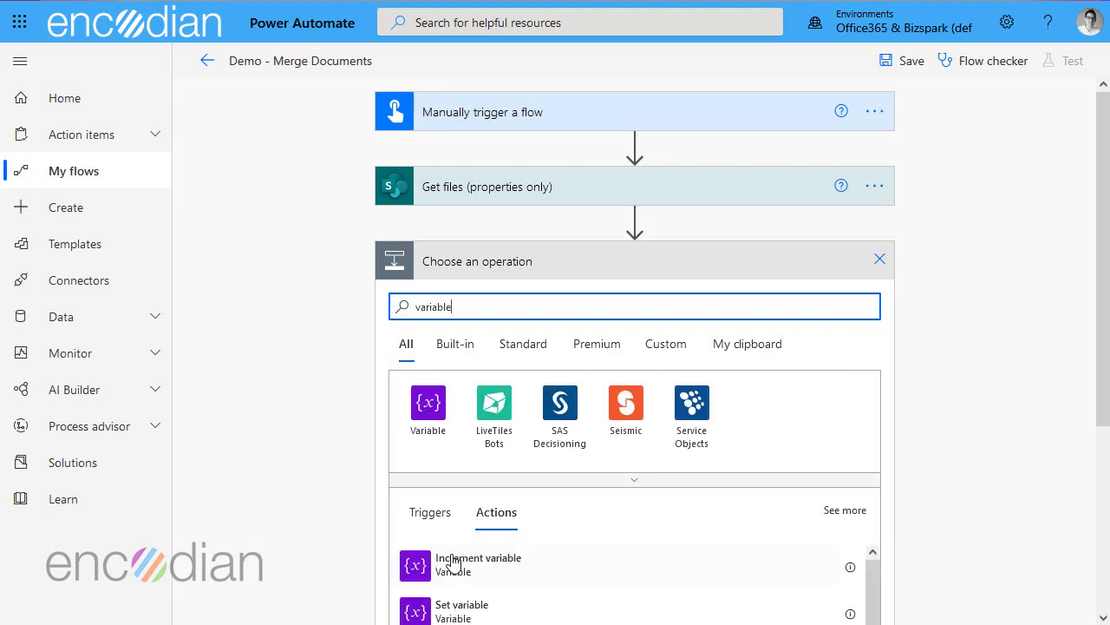
pyautogui.scroll(-1, 466, 541)
pyautogui.scroll(-3, 503, 525)
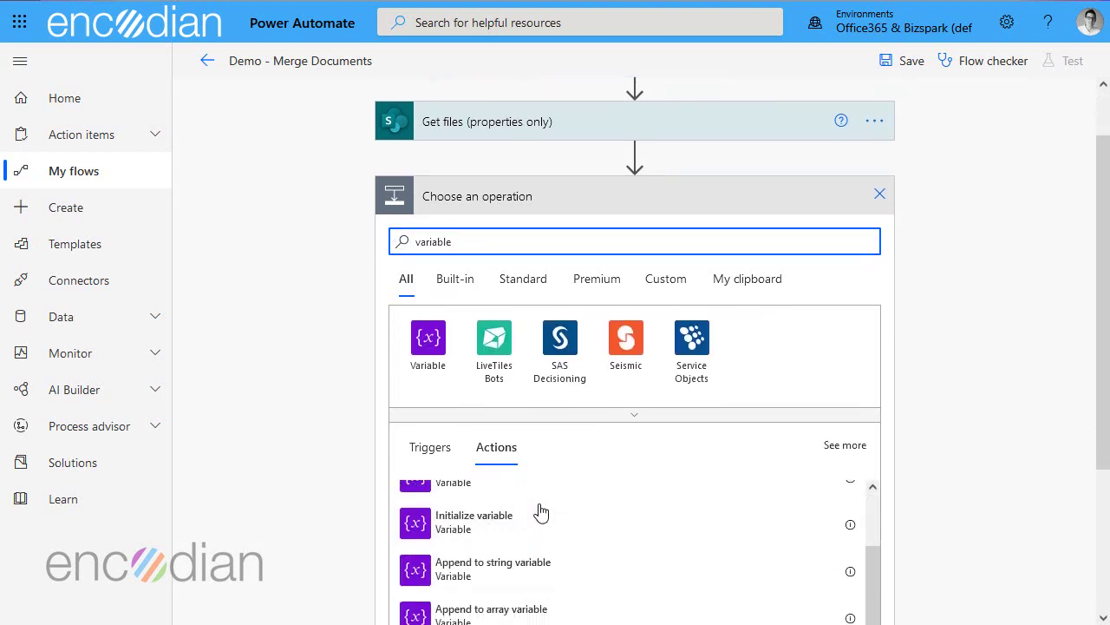
pyautogui.scroll(3, 558, 550)
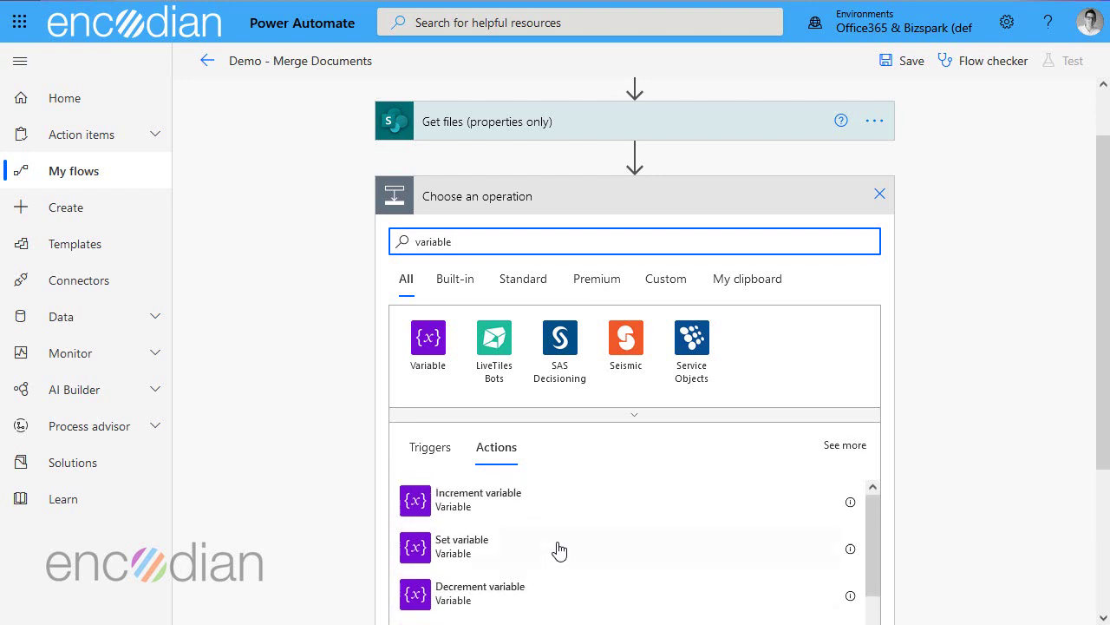
pyautogui.moveTo(507, 253); pyautogui.dragTo(401, 250)
pyautogui.write('init')
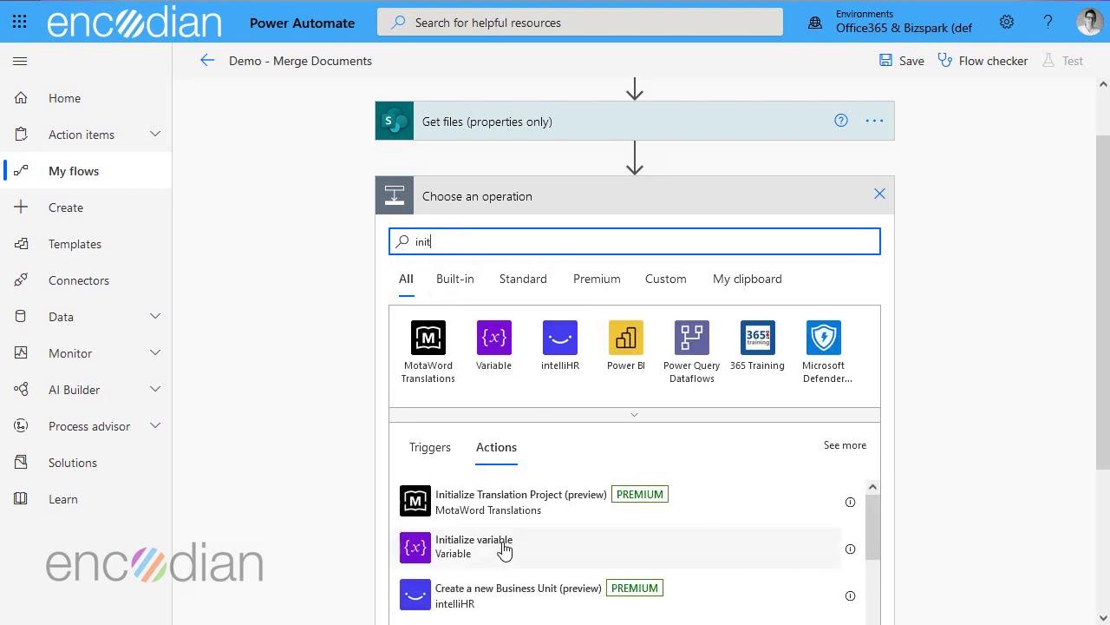
pyautogui.click(490, 548)
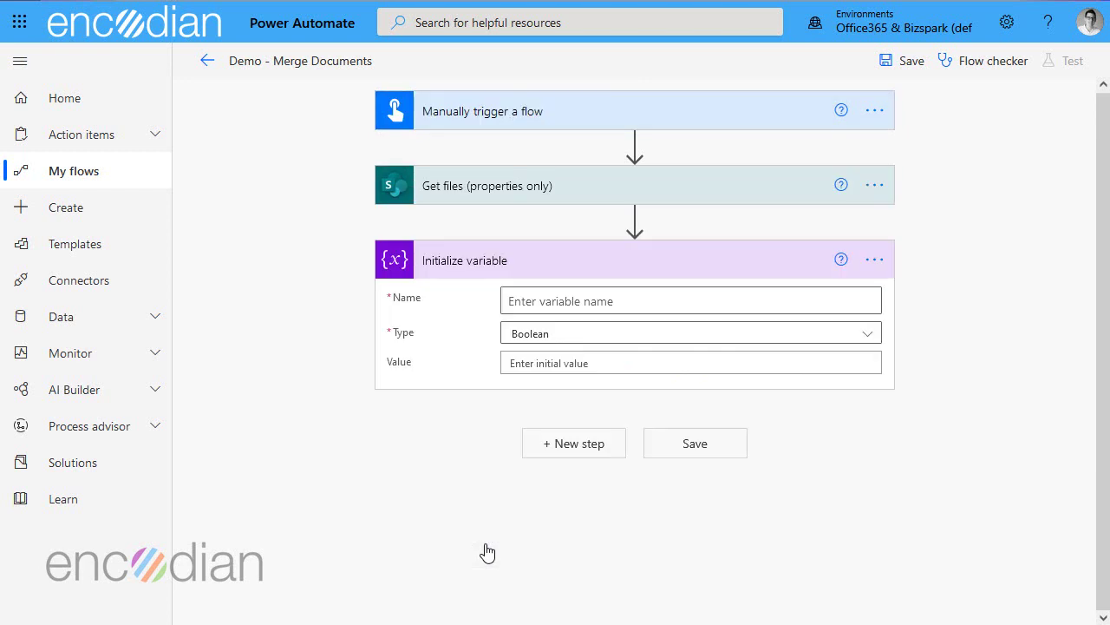
# - Name the variable 'files' and set its type to Array
pyautogui.click(610, 303)
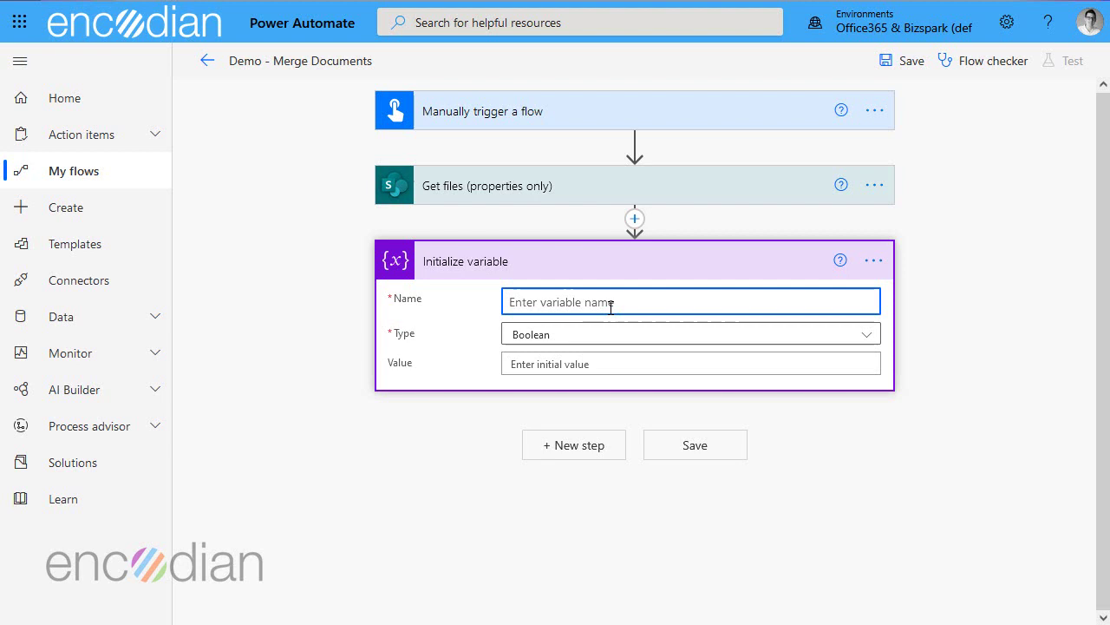
pyautogui.write('files')
pyautogui.click(580, 337)
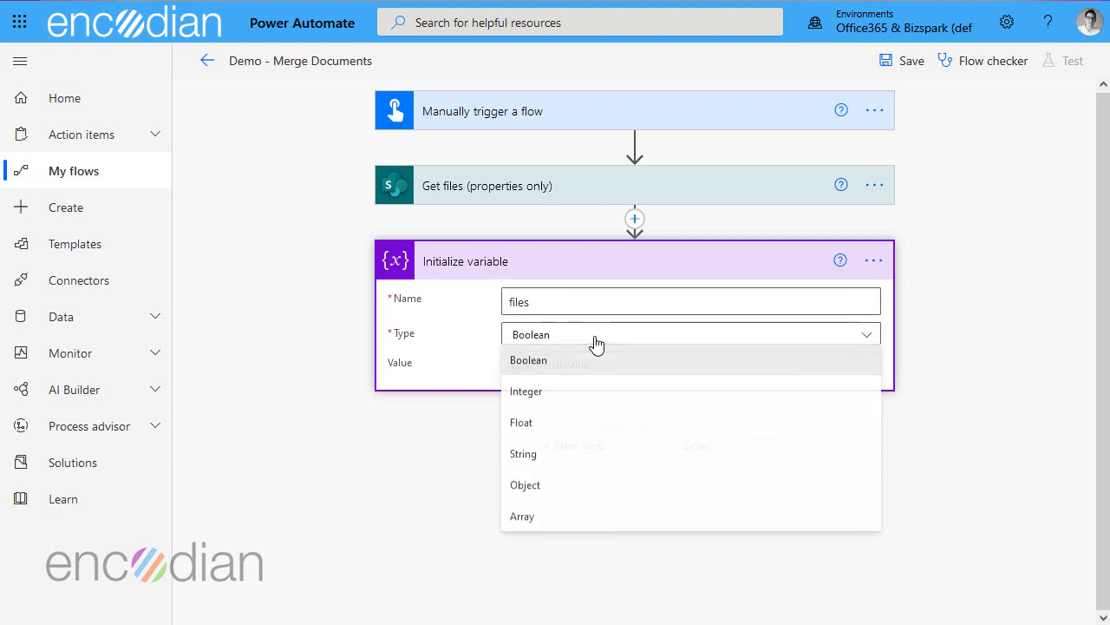
pyautogui.click(560, 515)
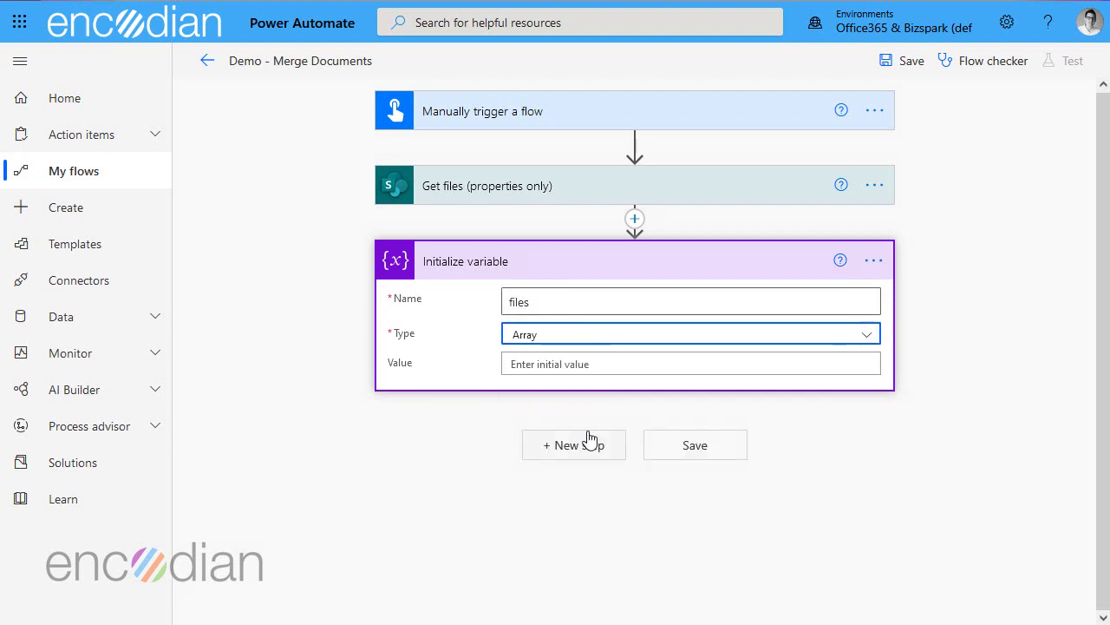
# - Add a SharePoint Get file content action using the PDF Converter for SPO Demo site
pyautogui.click(586, 441)
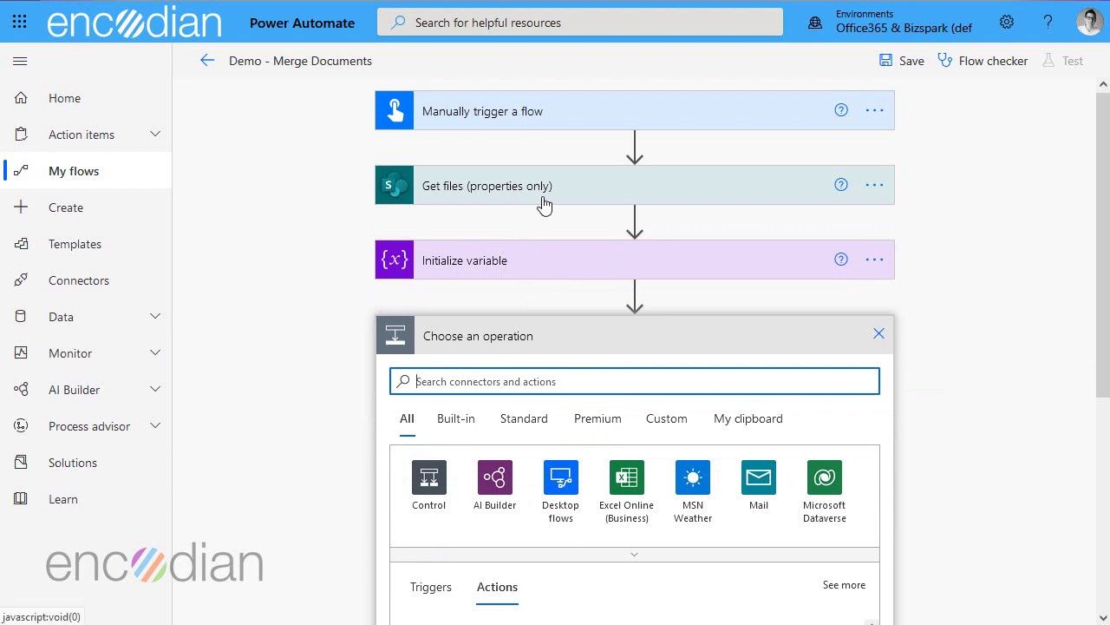
pyautogui.write('g')
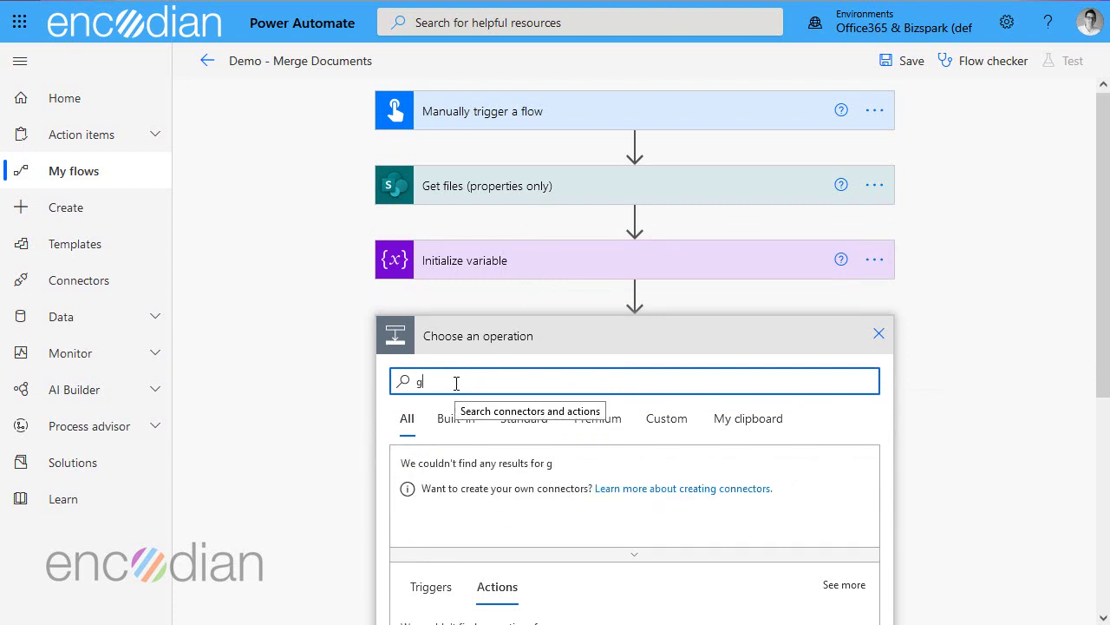
pyautogui.write('et file content')
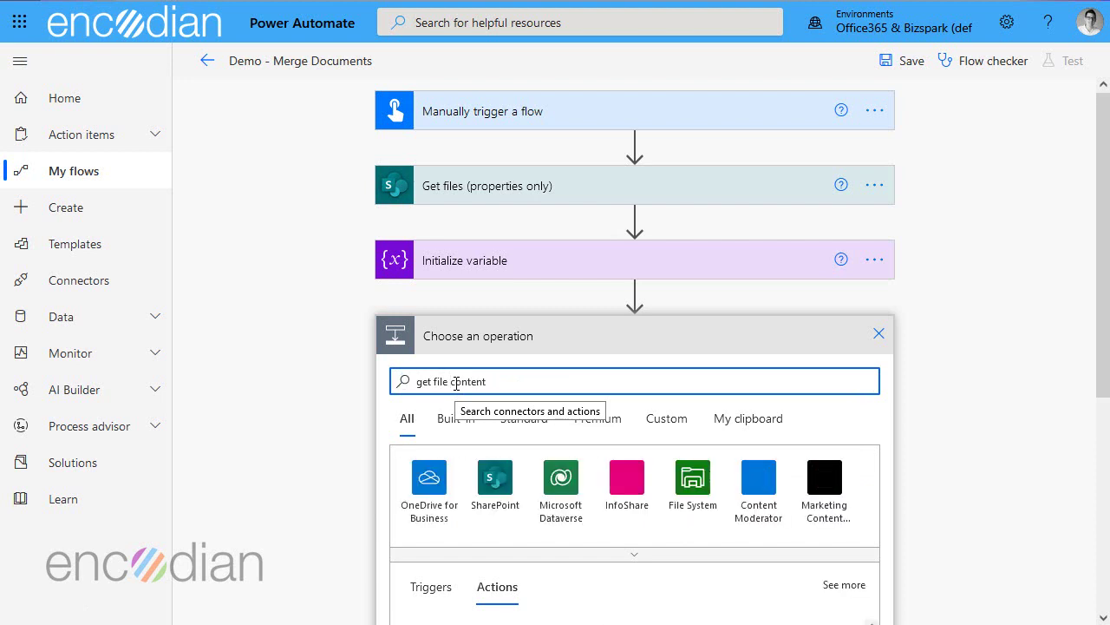
pyautogui.scroll(-3, 1032, 341)
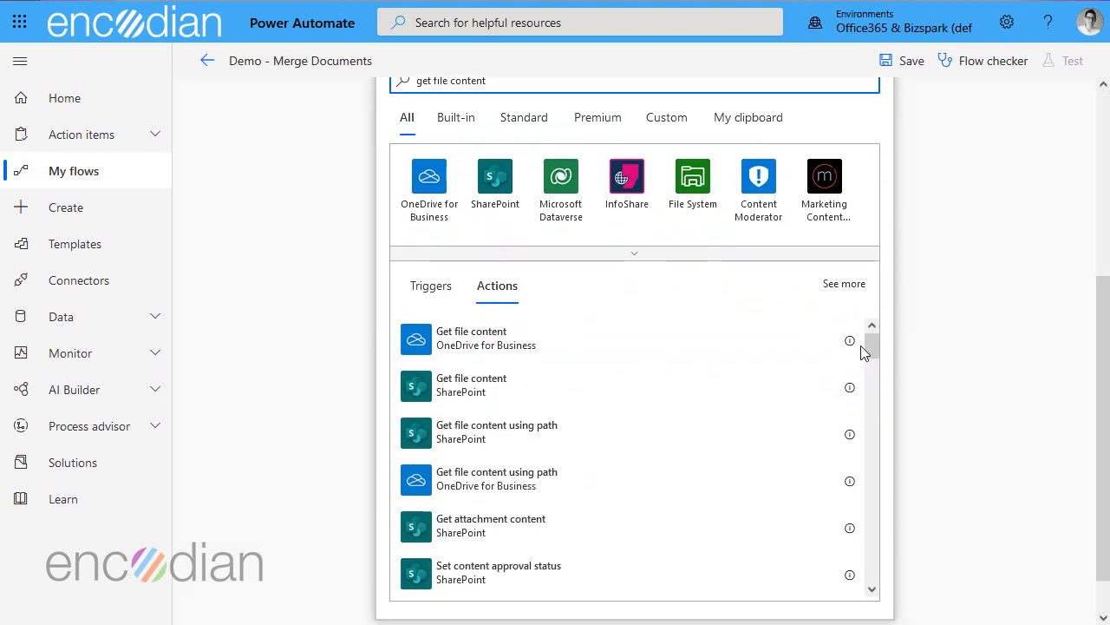
pyautogui.click(470, 395)
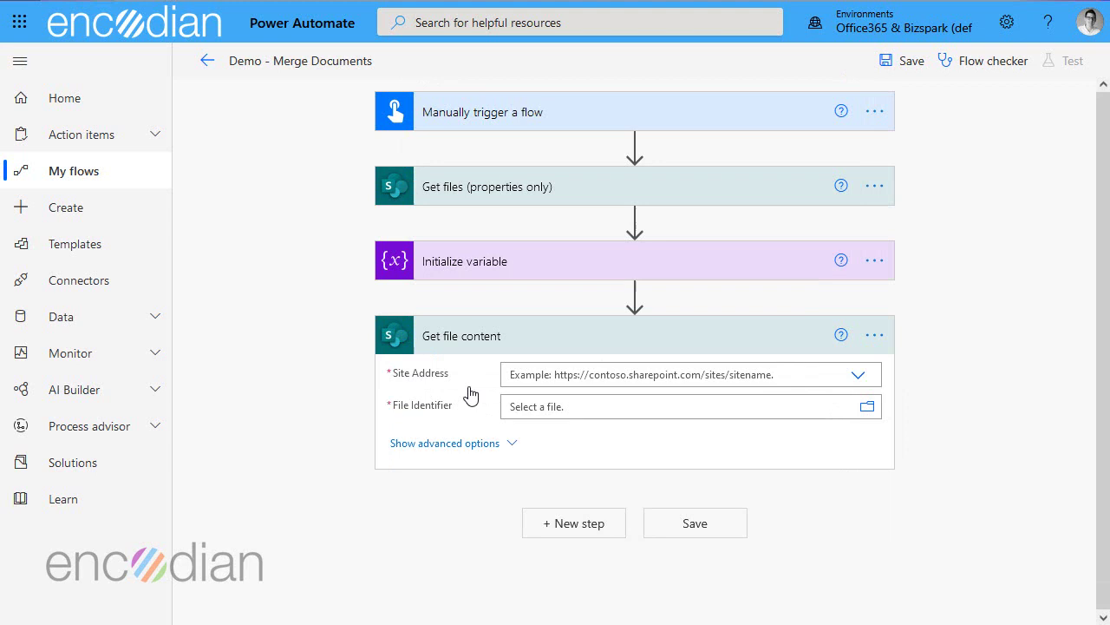
pyautogui.click(858, 378)
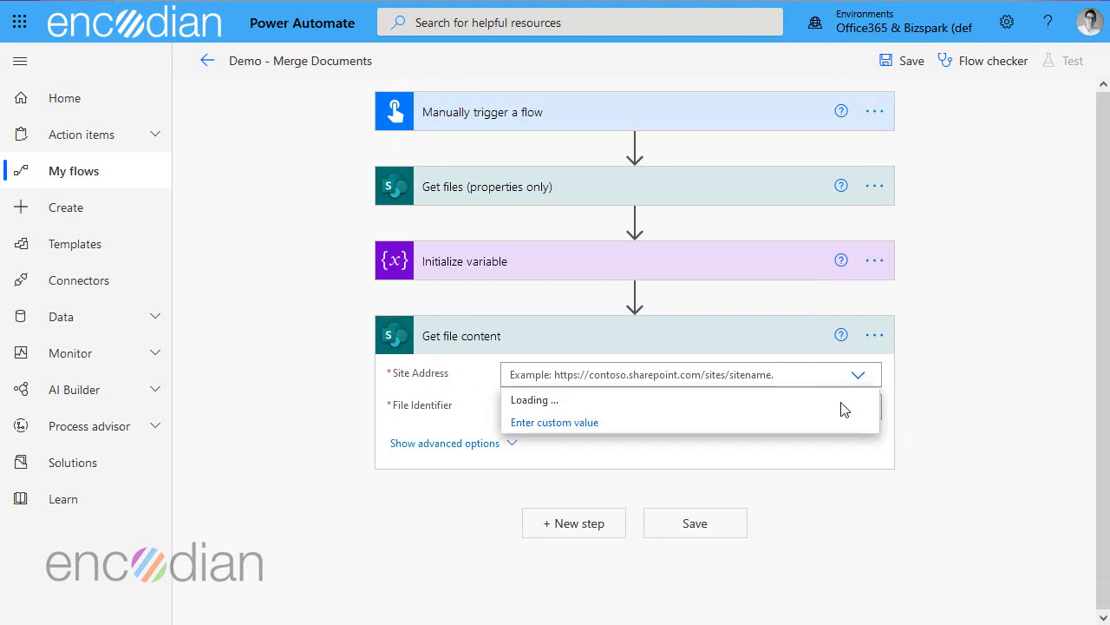
pyautogui.scroll(-1, 785, 481)
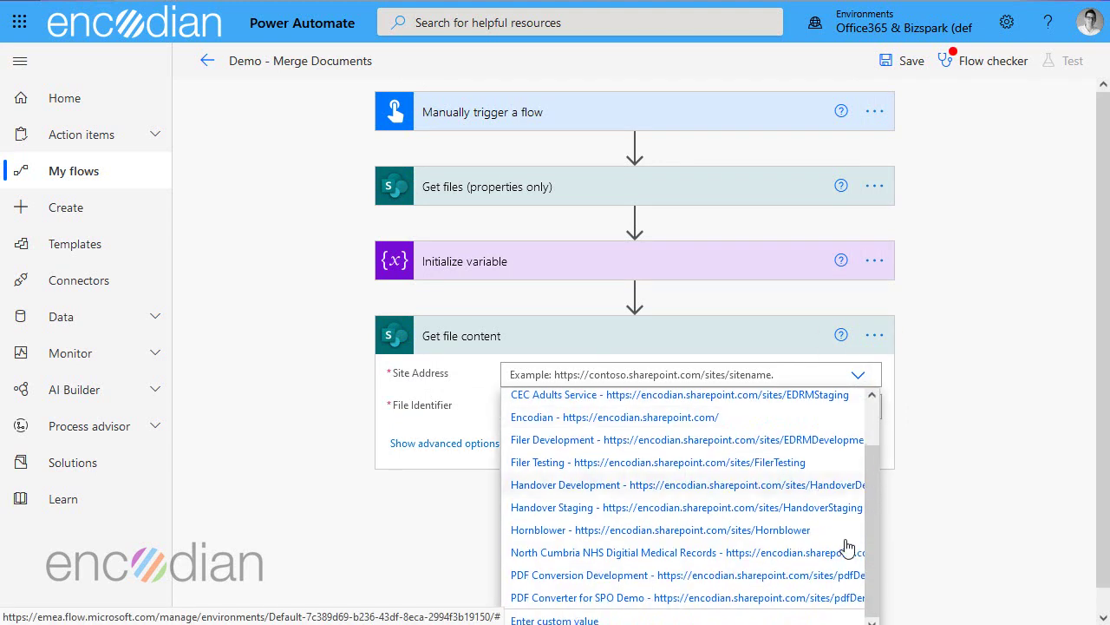
pyautogui.click(672, 600)
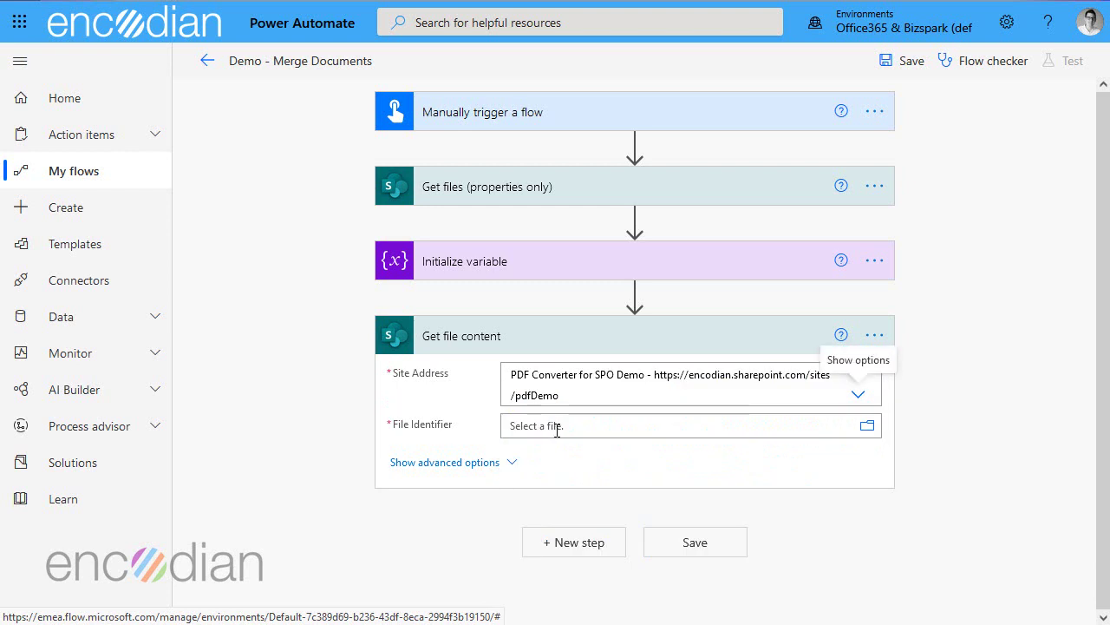
# - Search dynamic content for 'ident' to fill the File Identifier
pyautogui.click(557, 427)
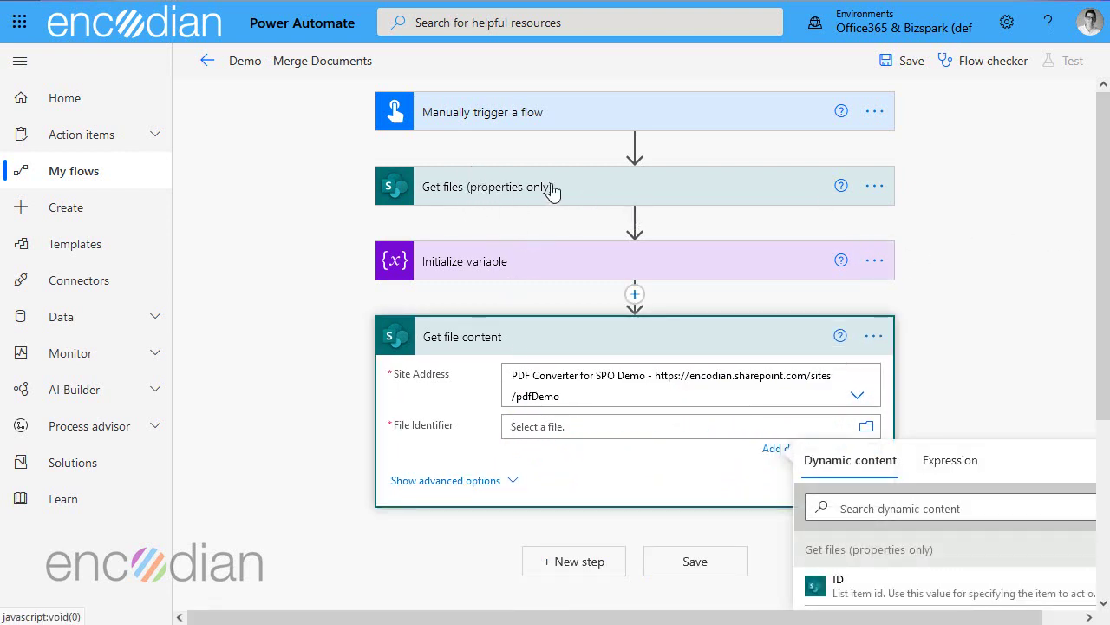
pyautogui.scroll(-2, 1092, 229)
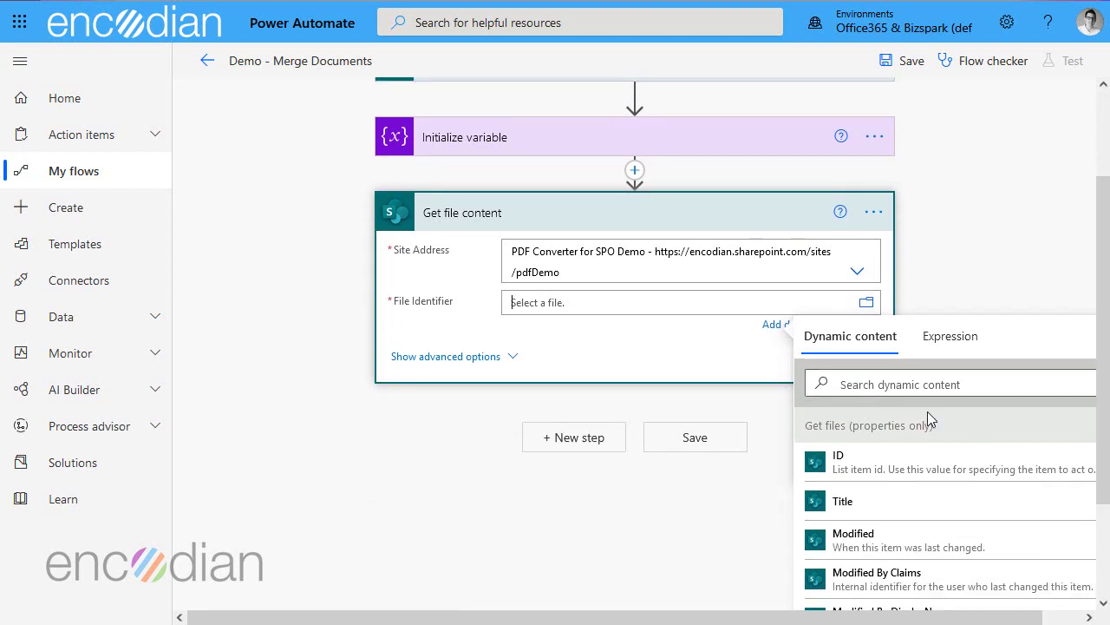
pyautogui.click(843, 384)
pyautogui.write('ident')
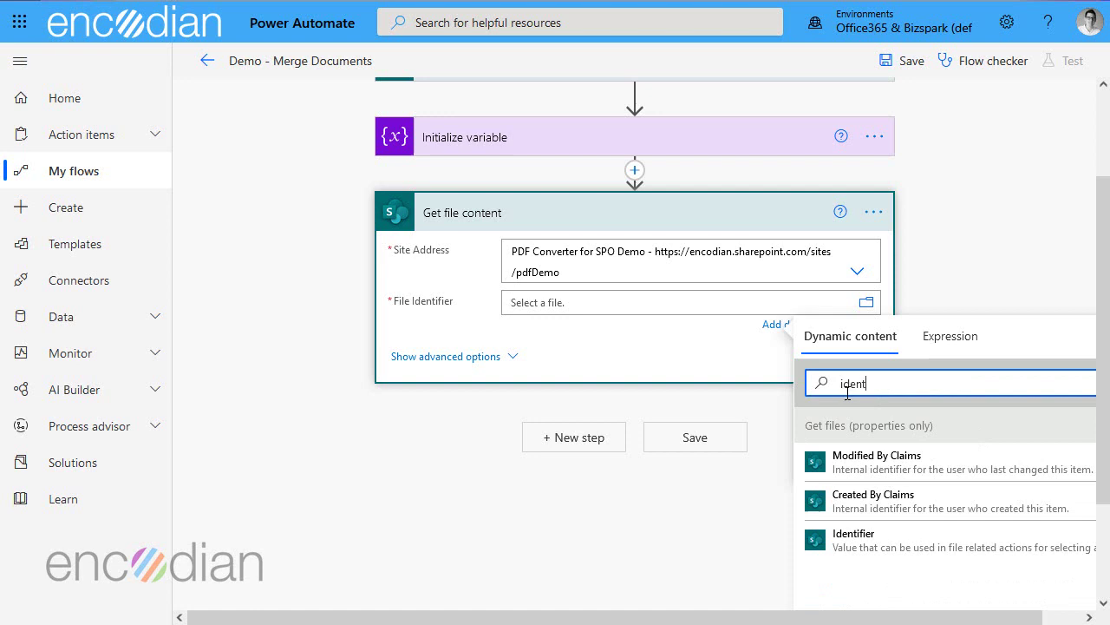
# - Use each file's Identifier as the file to read, then add an Append to array variable action
pyautogui.click(885, 551)
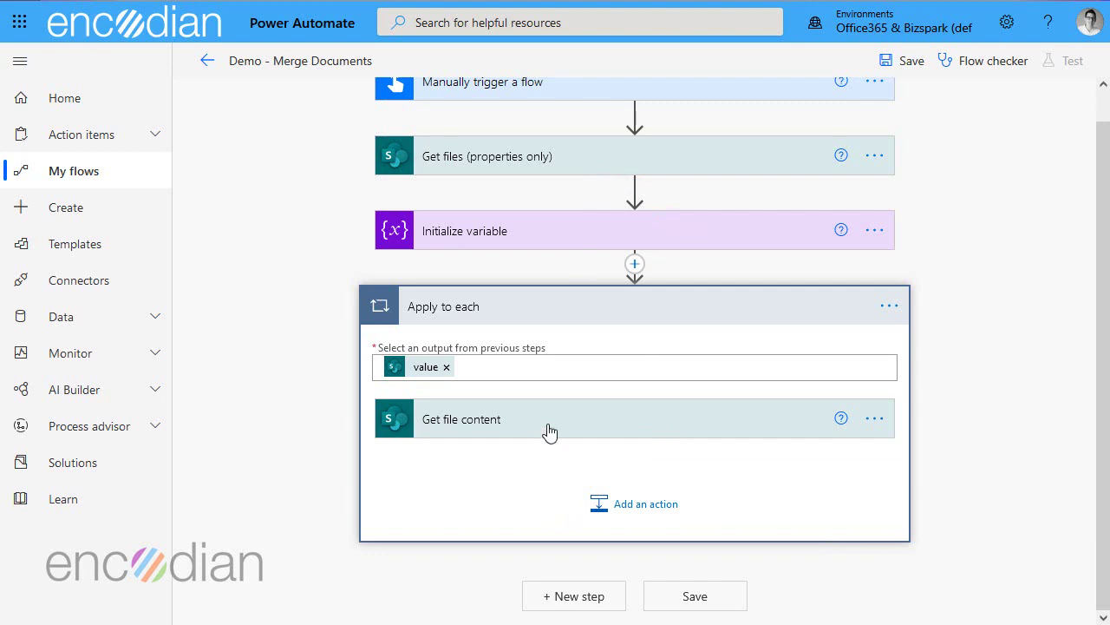
pyautogui.click(645, 513)
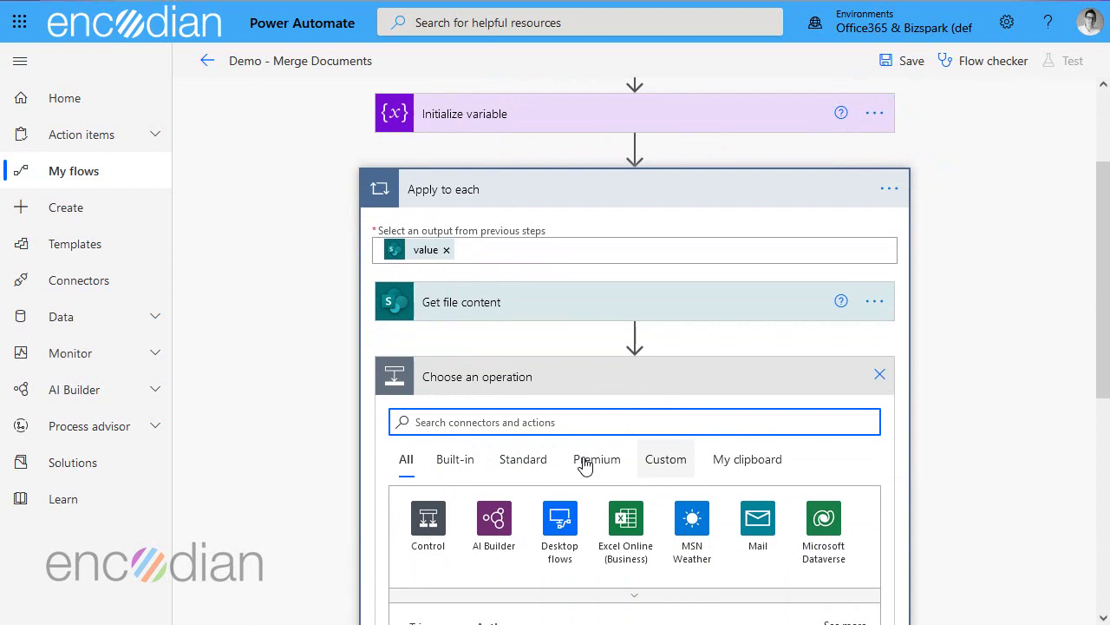
pyautogui.write('append')
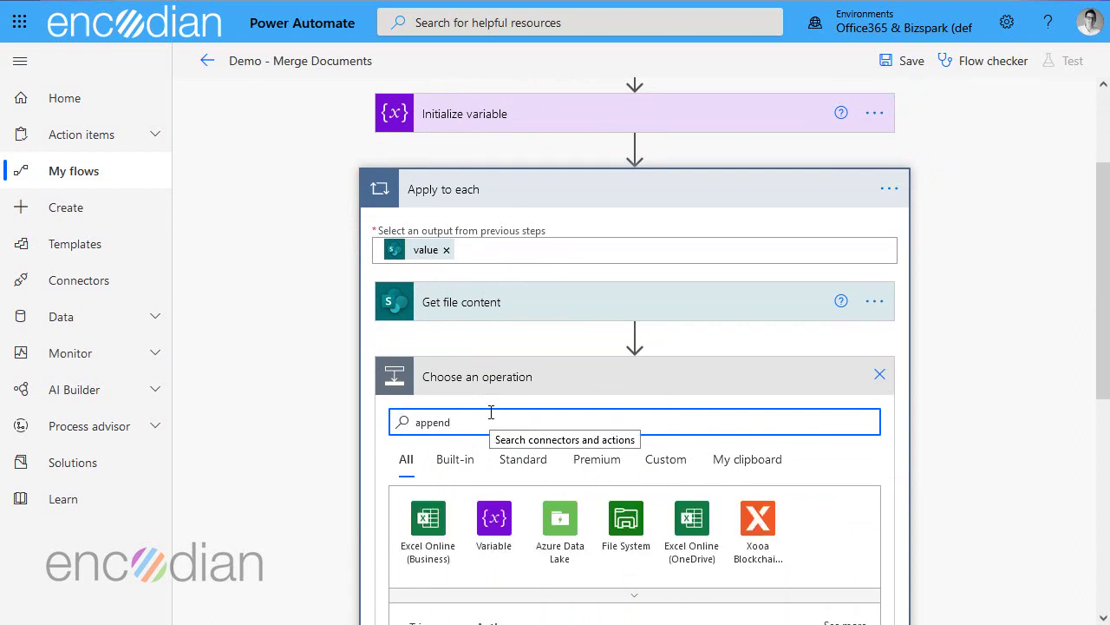
pyautogui.scroll(-2, 564, 478)
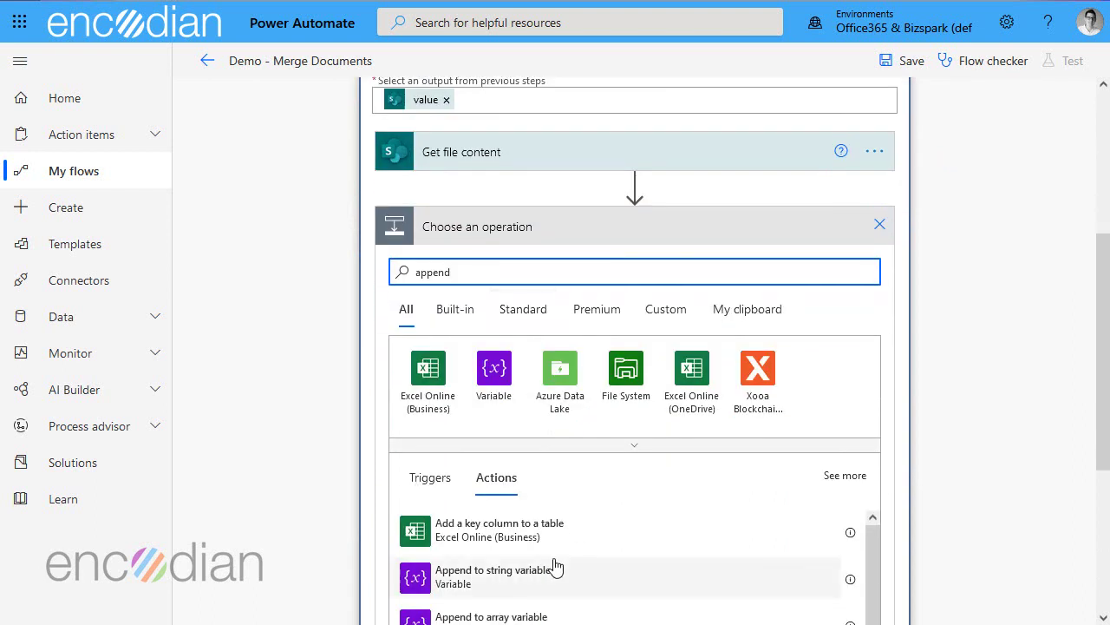
pyautogui.click(514, 617)
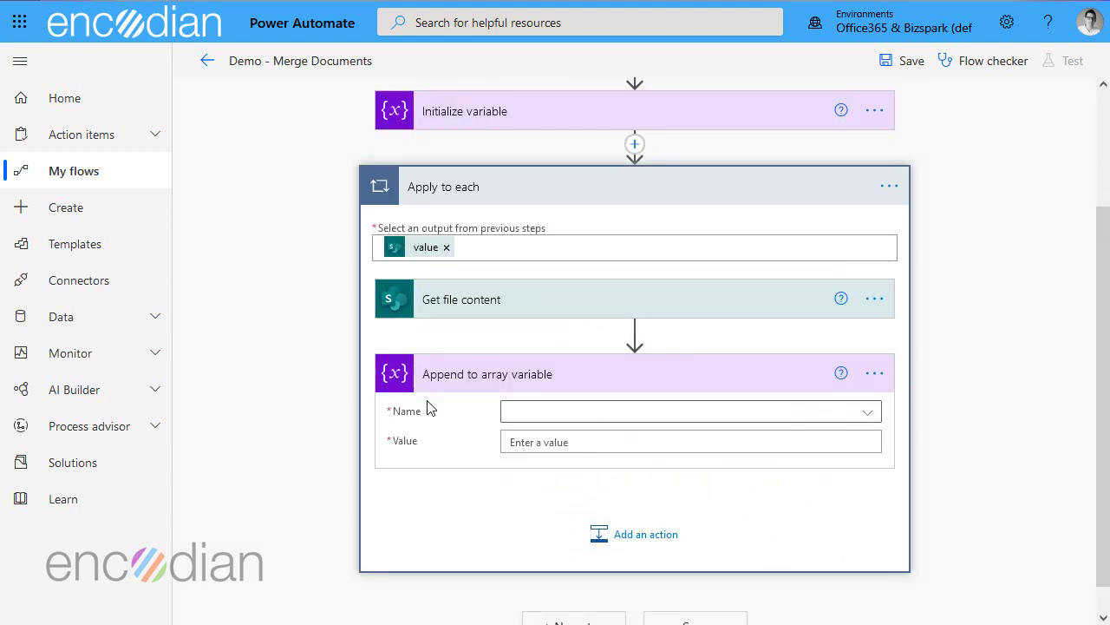
# - Set the Append to array variable target to 'files' and start filling its Value
pyautogui.scroll(1, 525, 495)
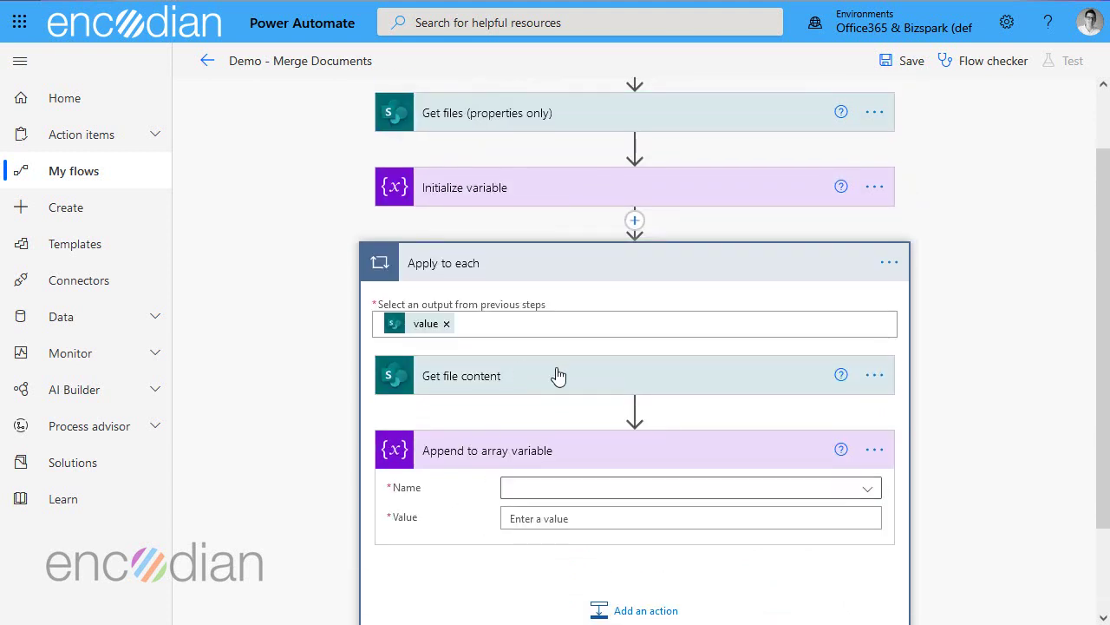
pyautogui.click(575, 497)
pyautogui.click(540, 554)
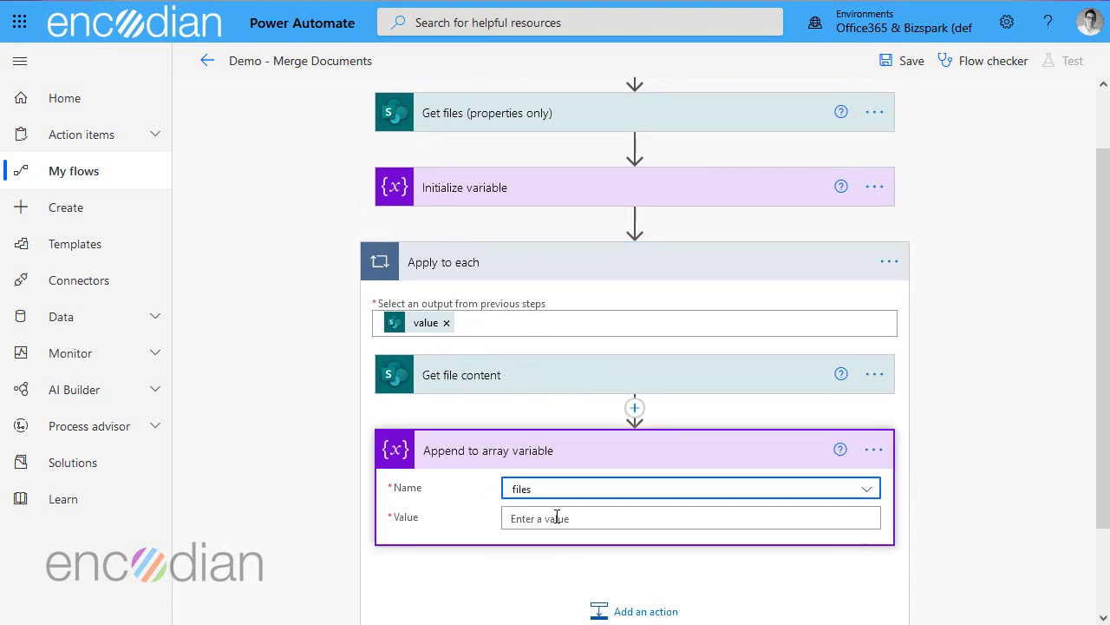
pyautogui.click(557, 518)
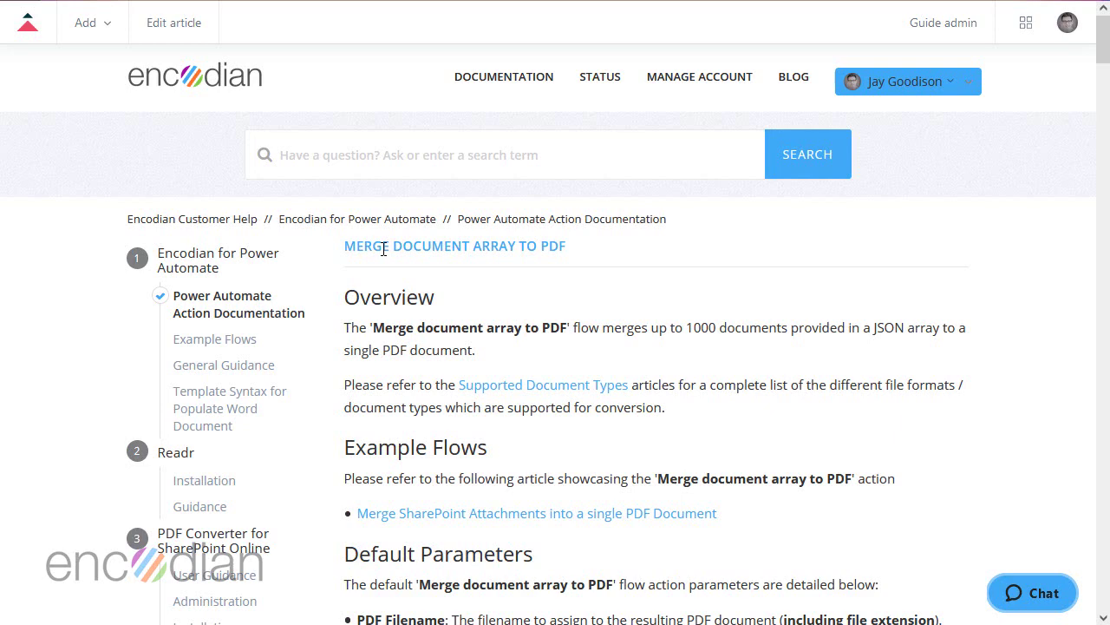
# - Copy the fileName/fileContent JSON schema example from the Documents - JSON Schema section
pyautogui.scroll(-10, 601, 300)
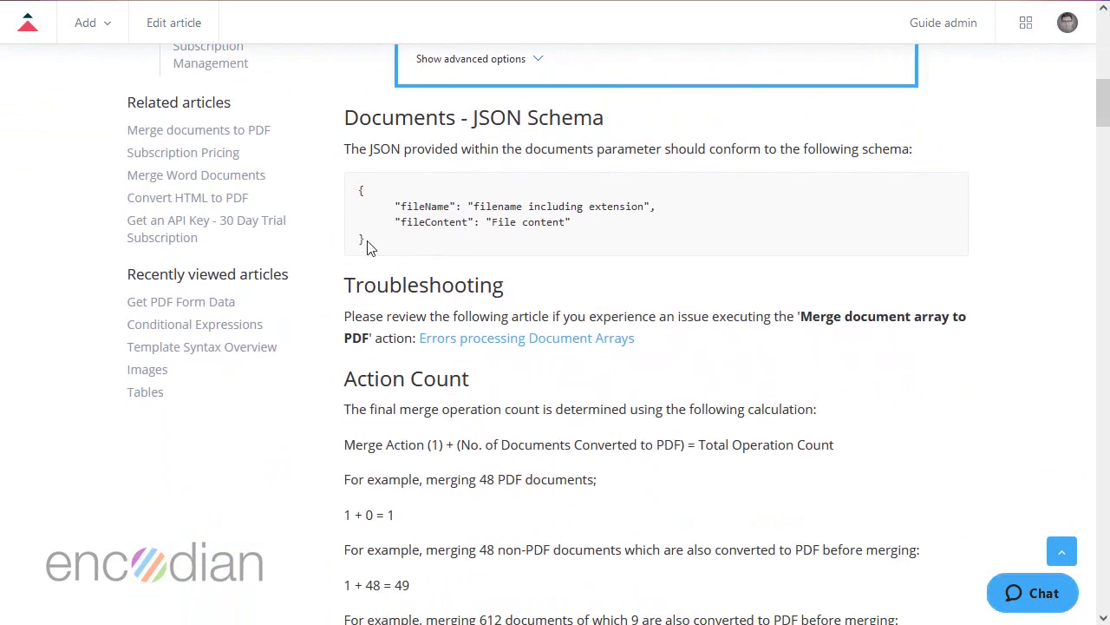
pyautogui.moveTo(363, 242); pyautogui.dragTo(350, 198)
pyautogui.rightClick(399, 208)
pyautogui.click(462, 227)
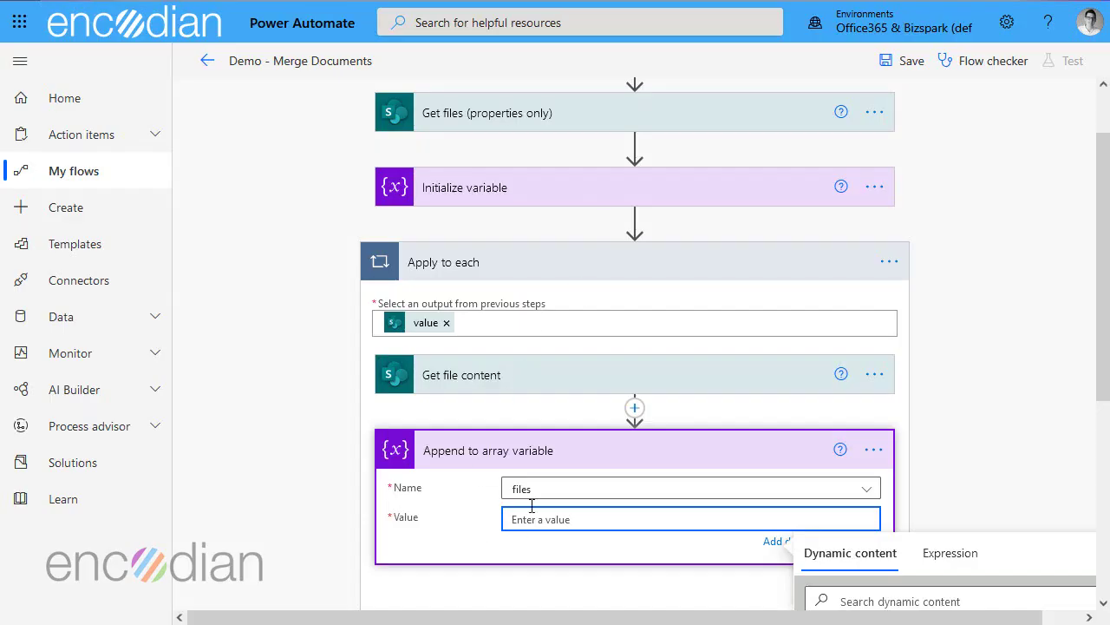
# - Paste the JSON schema into Value and set fileName to File name with extension
pyautogui.hotkey('ctrl', 'v')
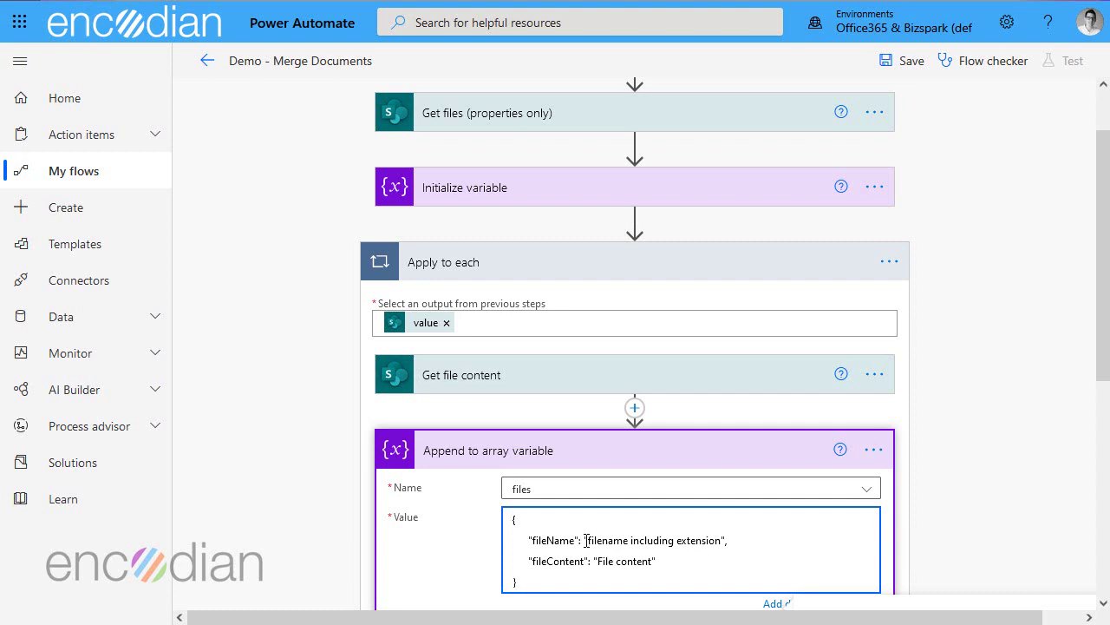
pyautogui.moveTo(586, 539); pyautogui.dragTo(722, 541)
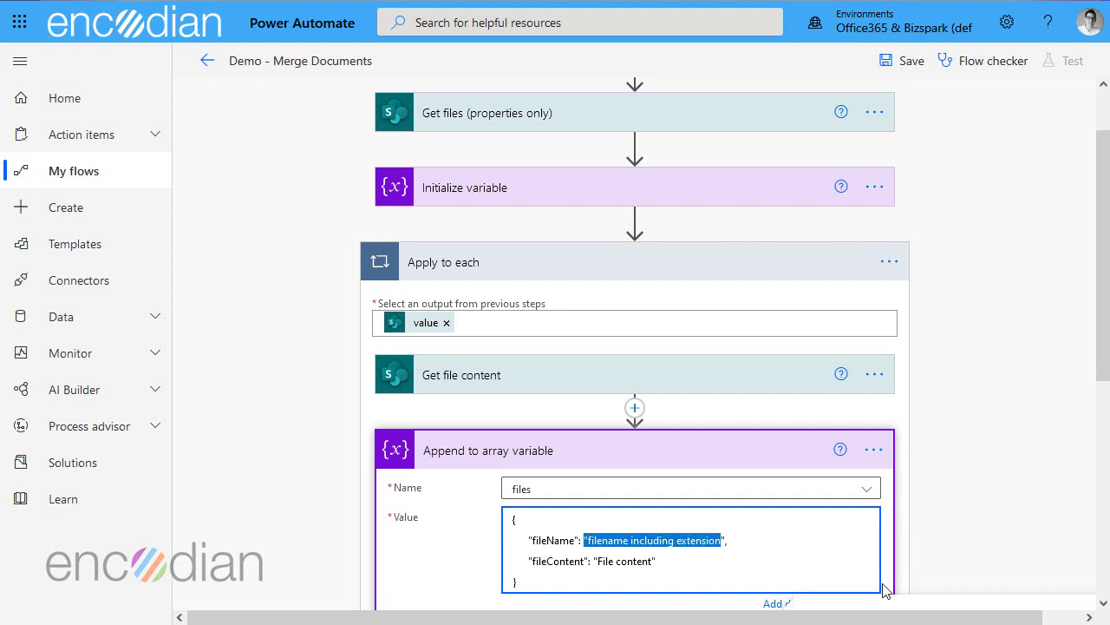
pyautogui.press('Delete')
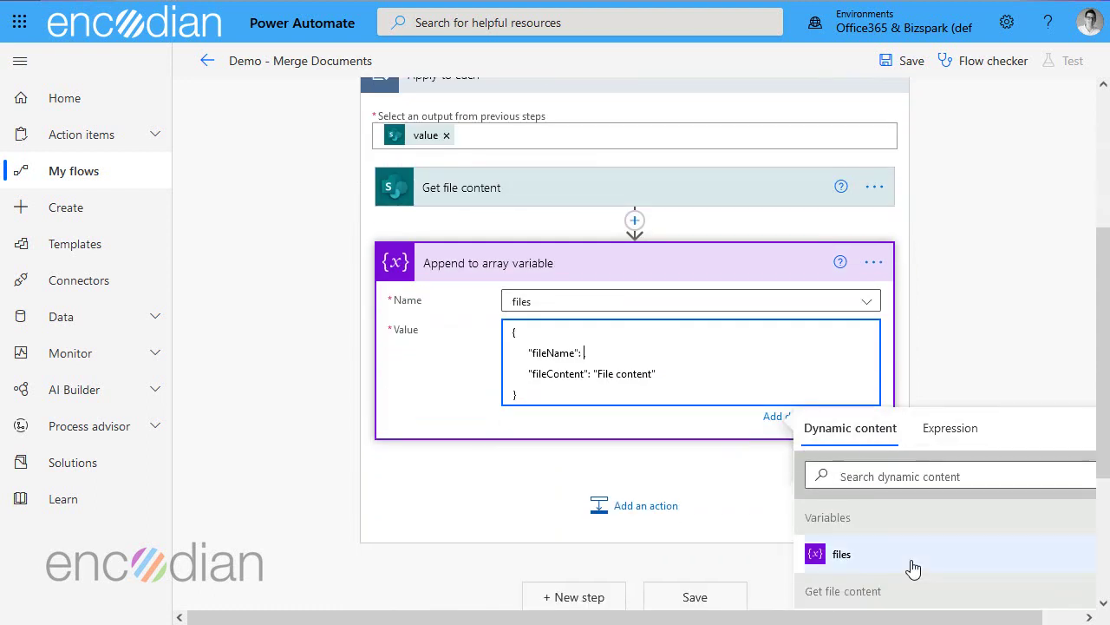
pyautogui.scroll(-3, 897, 561)
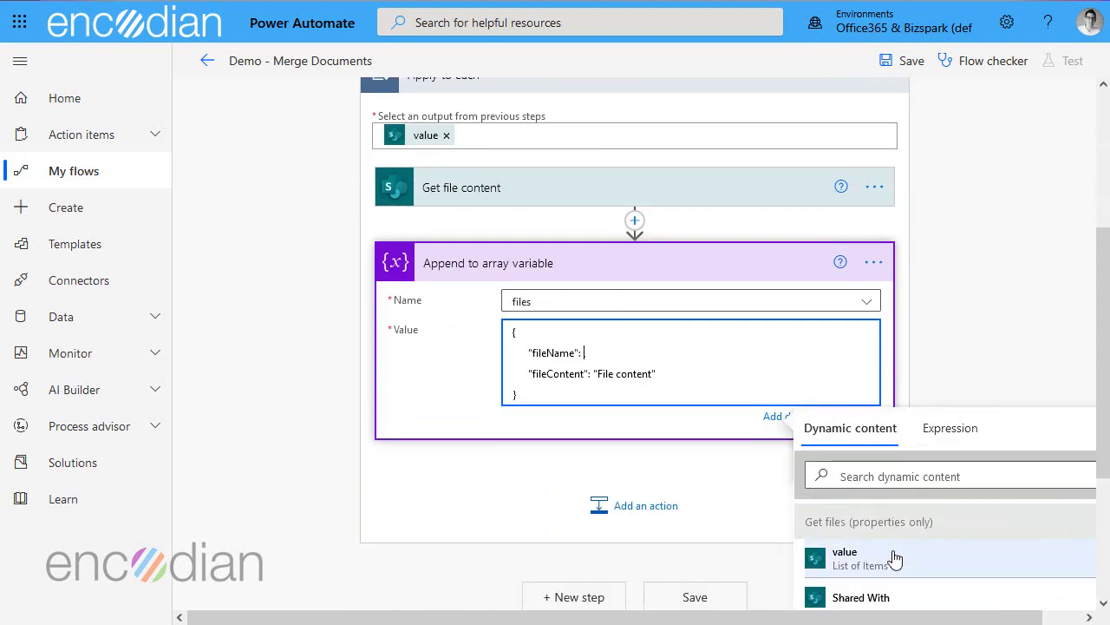
pyautogui.click(855, 476)
pyautogui.write('filename')
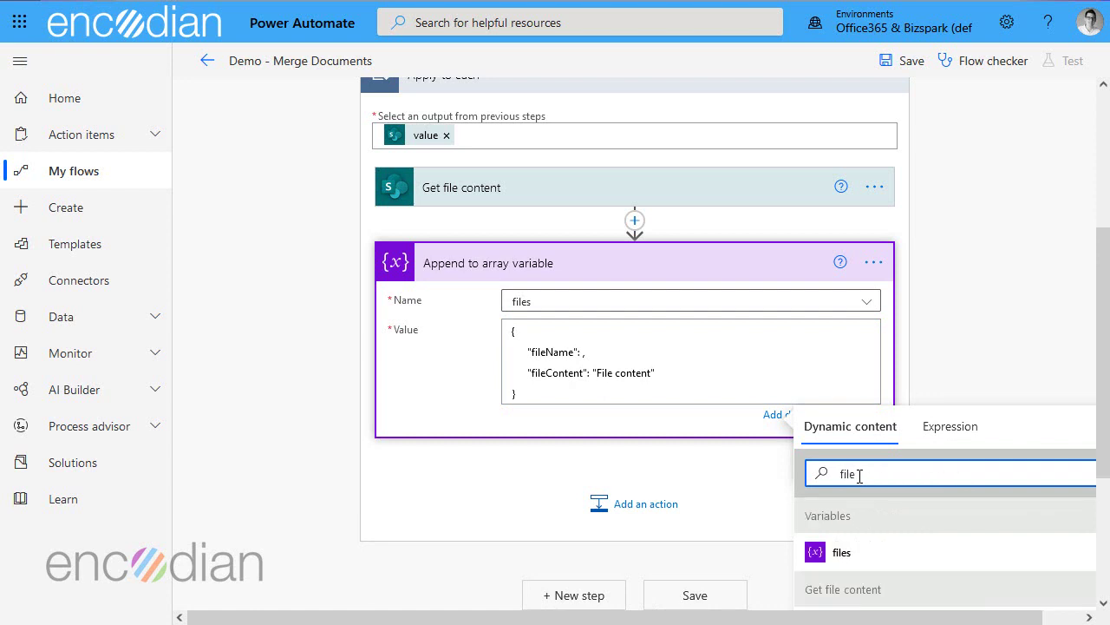
pyautogui.click(859, 592)
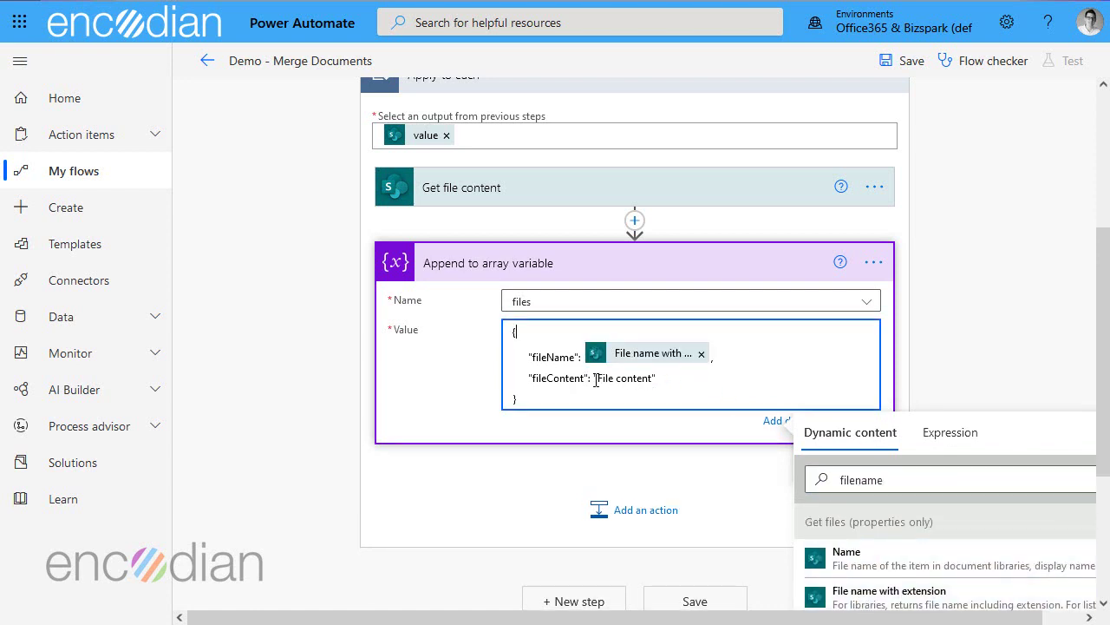
# - Replace the fileContent placeholder with the File Content dynamic value
pyautogui.moveTo(596, 380); pyautogui.dragTo(644, 380)
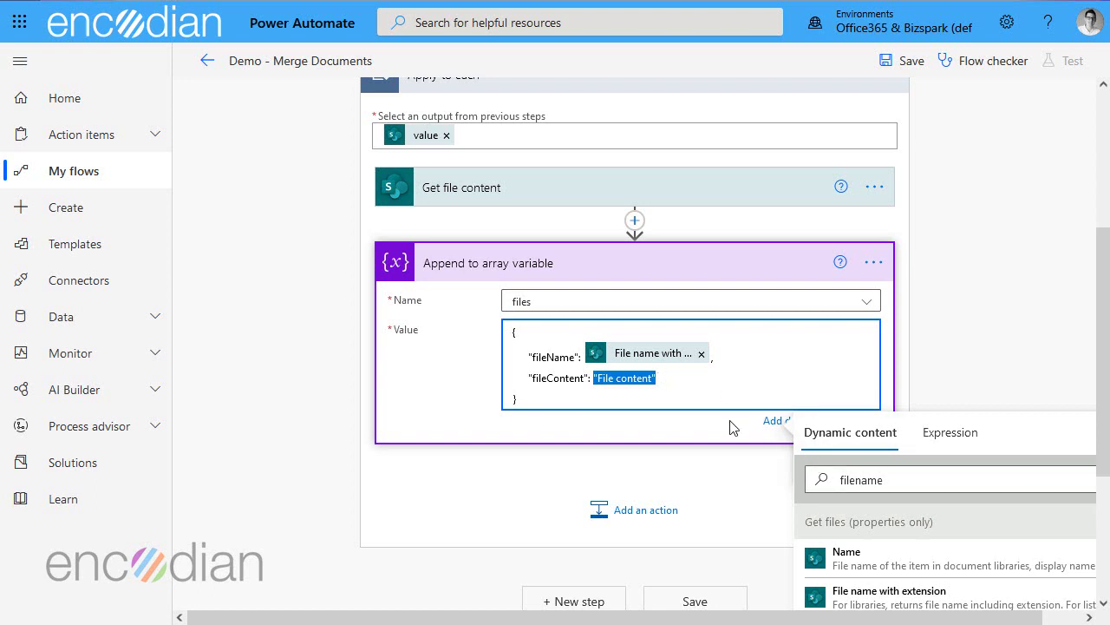
pyautogui.scroll(-2, 937, 516)
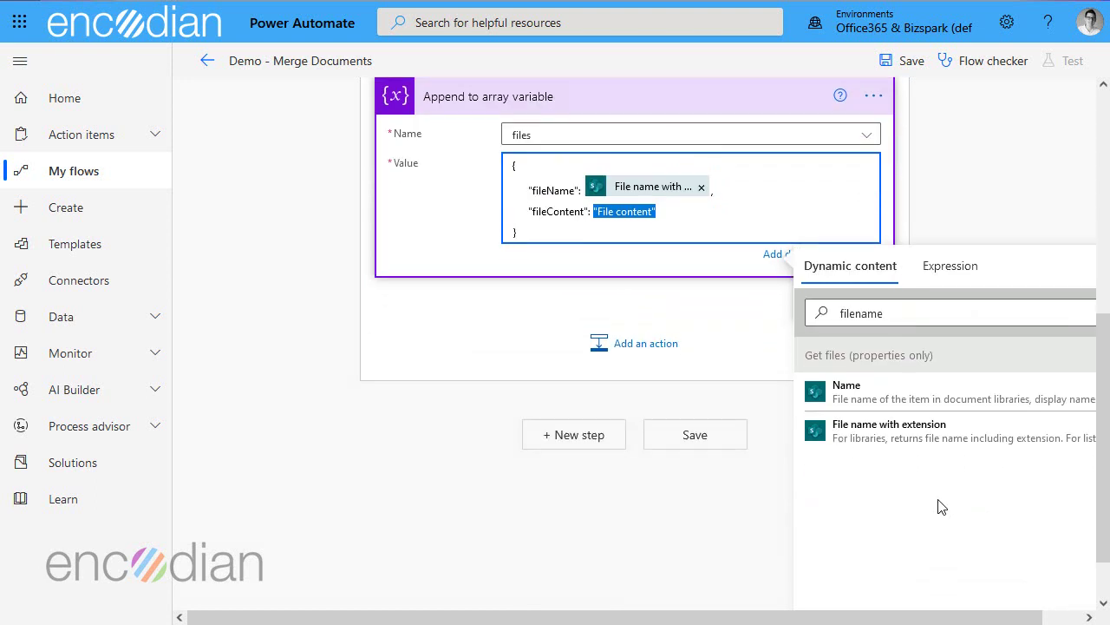
pyautogui.click(822, 311)
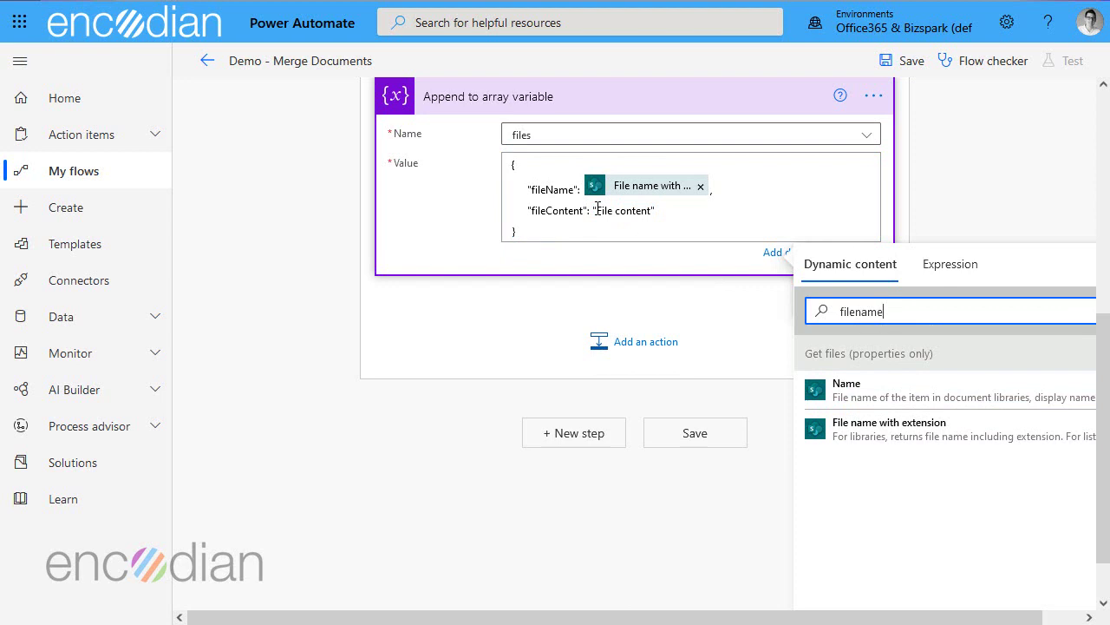
pyautogui.moveTo(595, 210); pyautogui.dragTo(677, 210)
pyautogui.press('BackSpace')
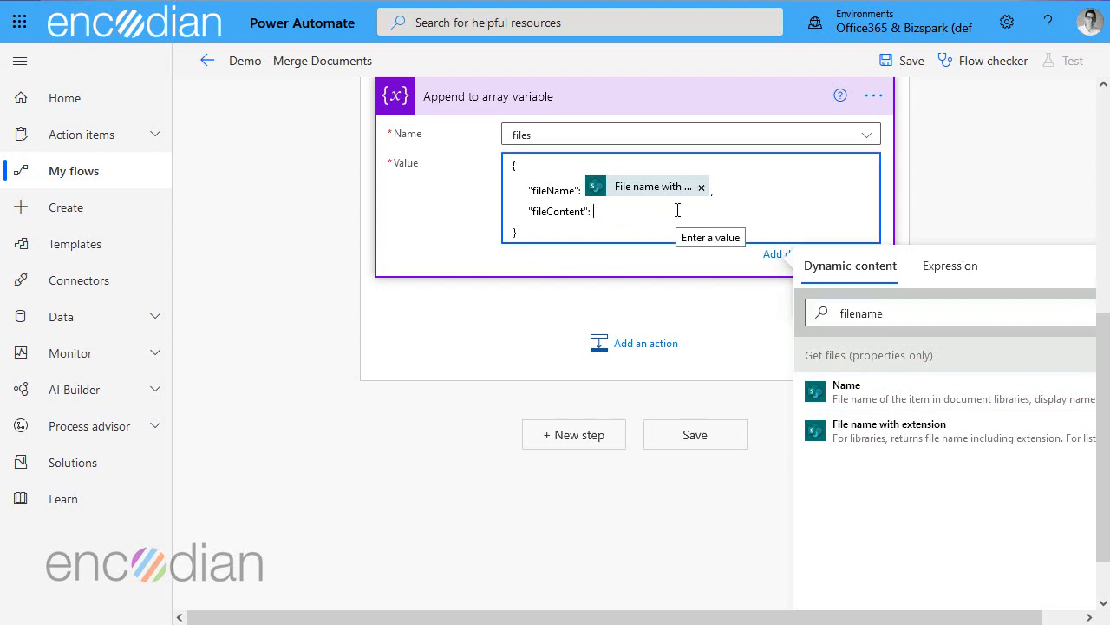
pyautogui.click(852, 311)
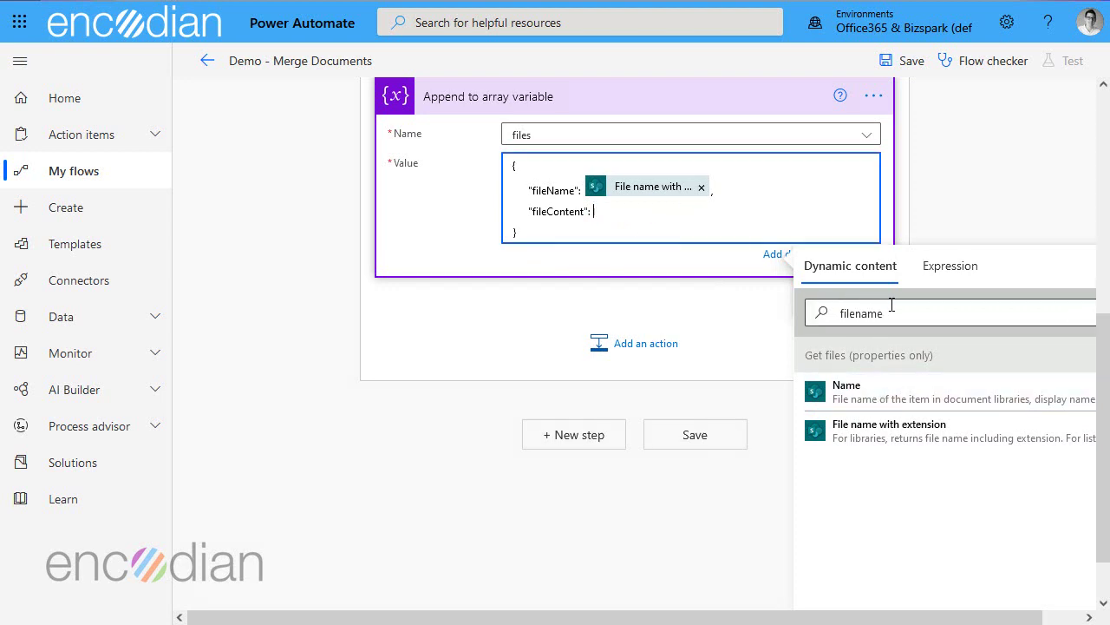
pyautogui.doubleClick(821, 312)
pyautogui.write('fil')
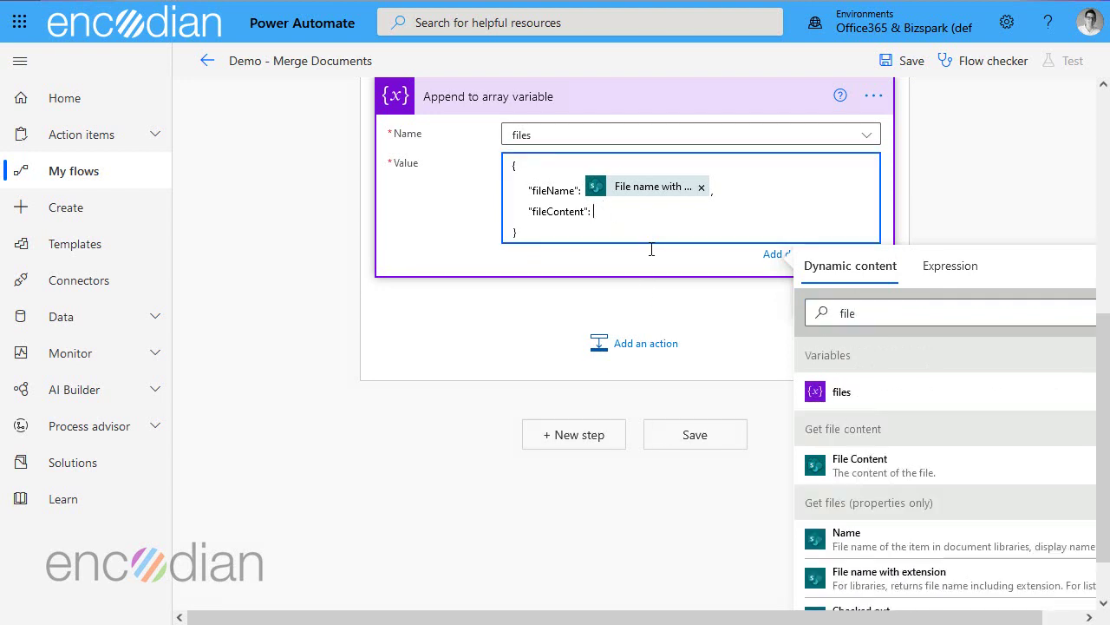
pyautogui.click(860, 467)
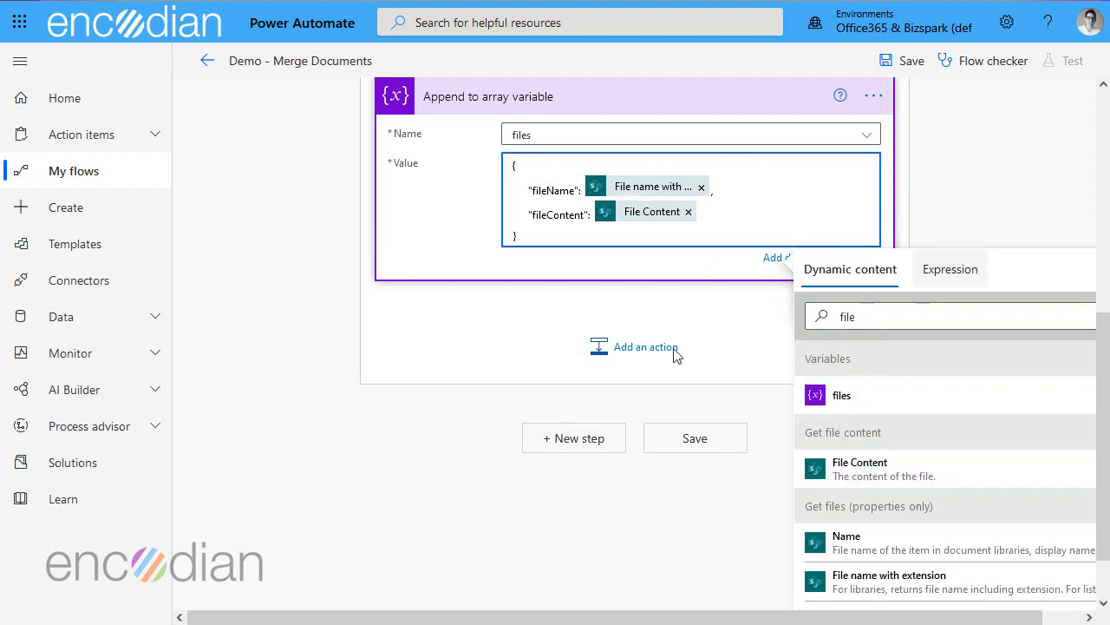
pyautogui.click(374, 471)
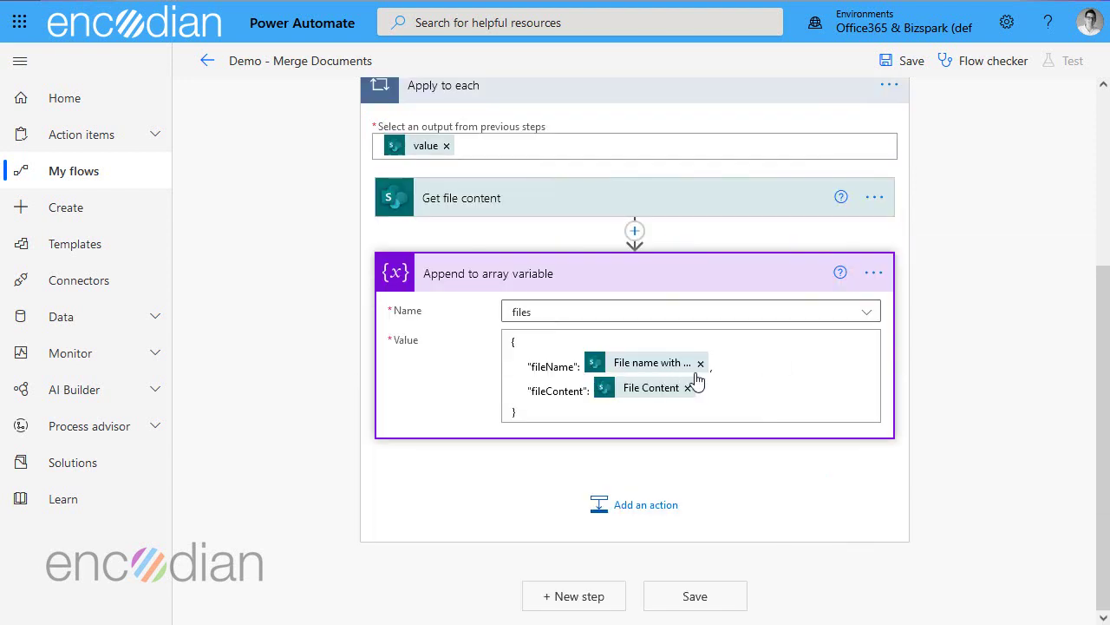
pyautogui.scroll(3, 676, 347)
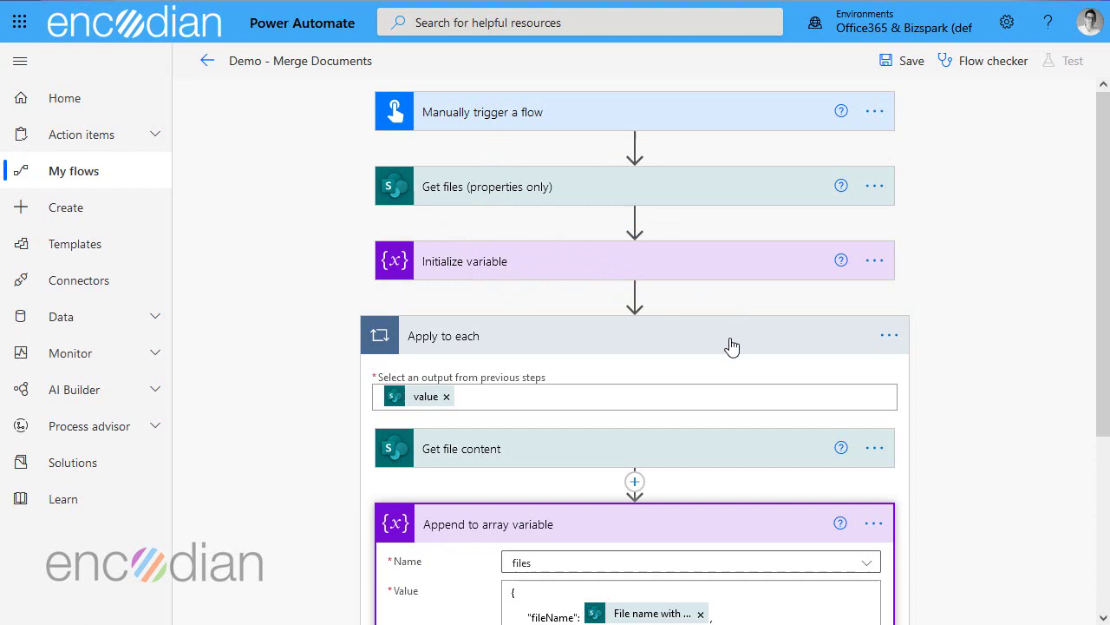
pyautogui.scroll(-1, 732, 345)
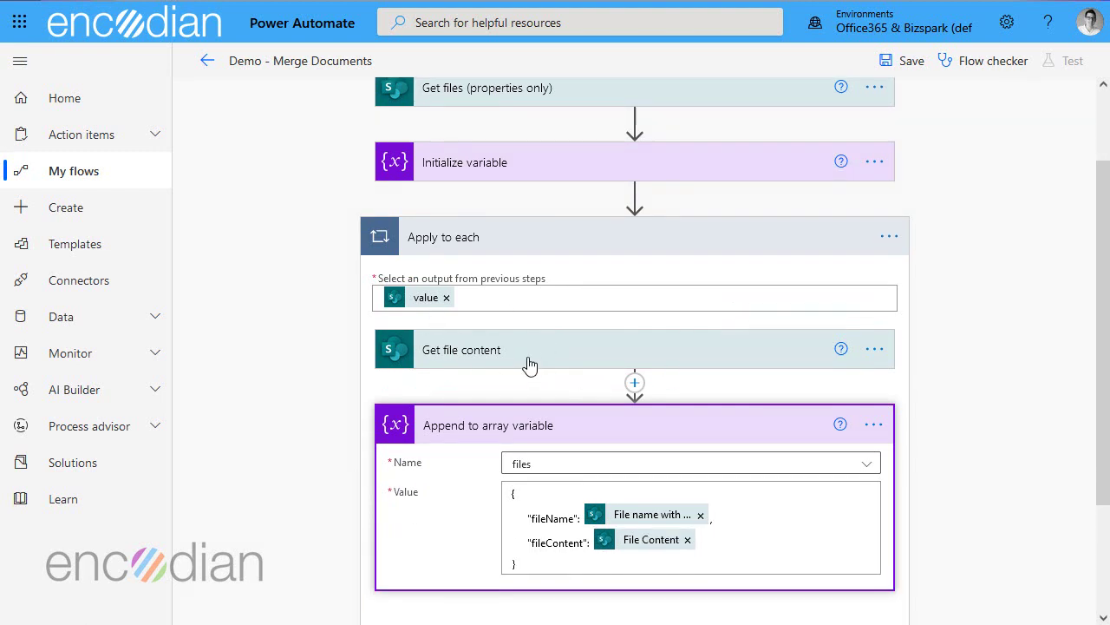
pyautogui.scroll(-1, 622, 444)
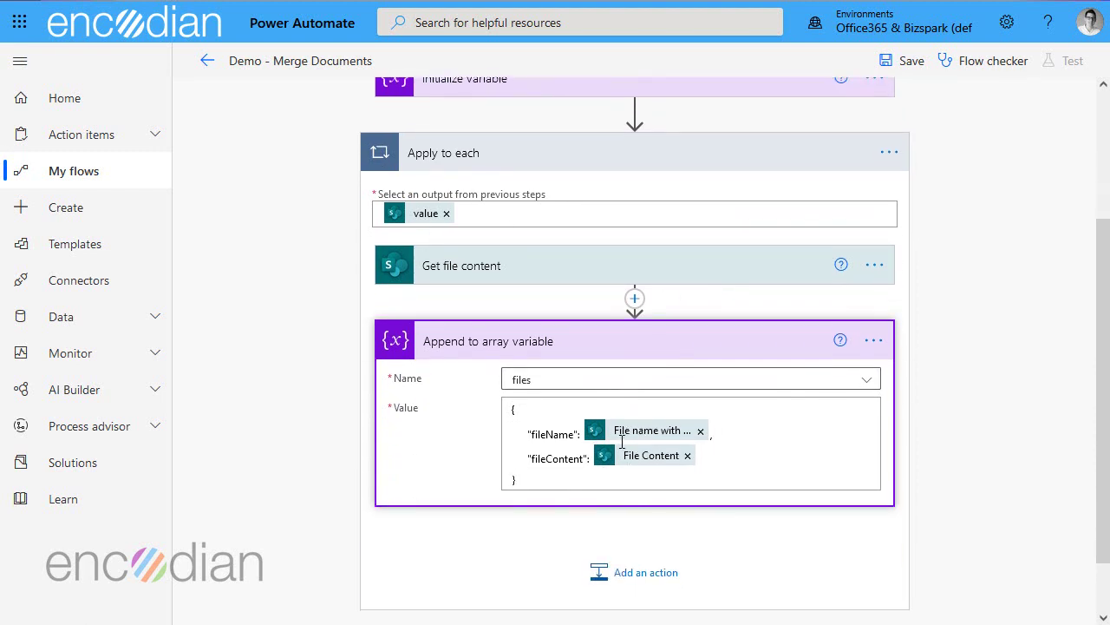
pyautogui.scroll(-1, 625, 461)
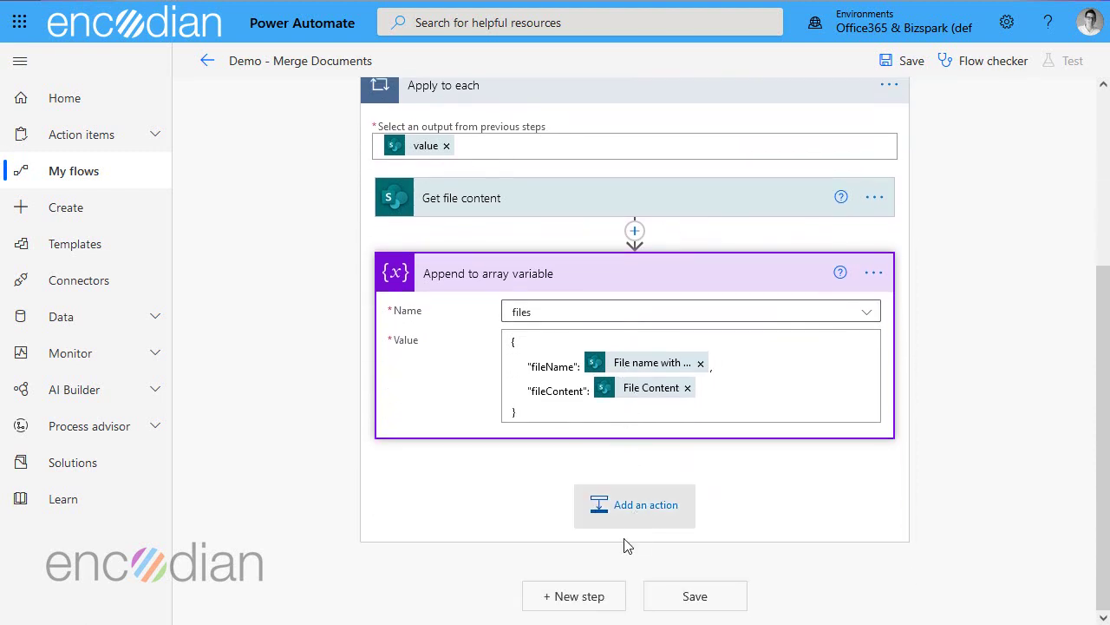
# - Add an Encodian Merge document array to PDF step with output file name example.pdf
pyautogui.click(579, 596)
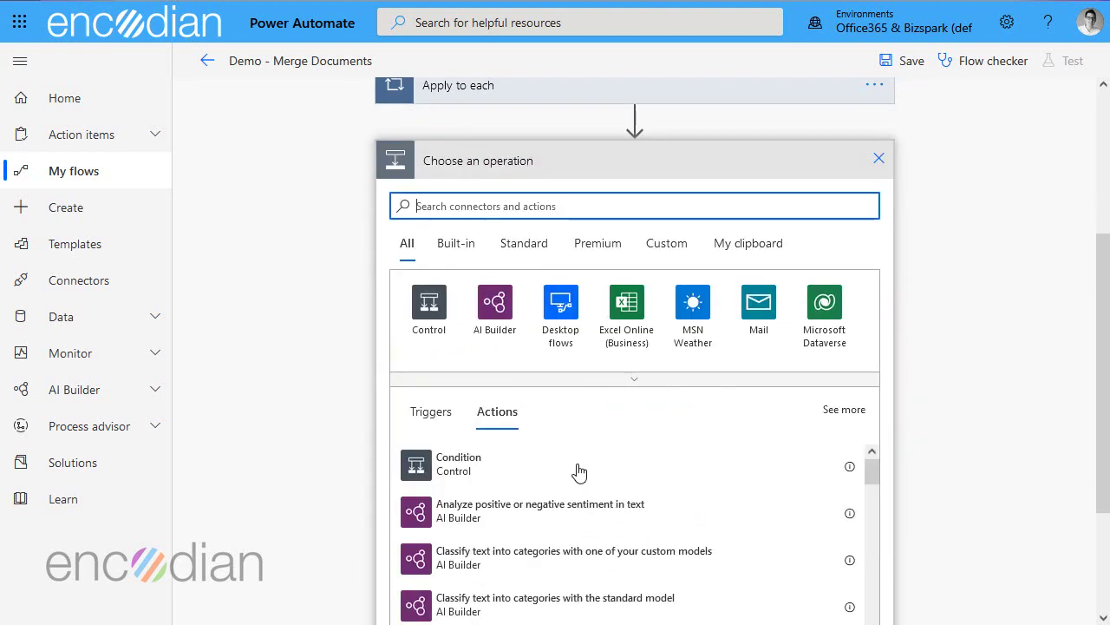
pyautogui.write('merge')
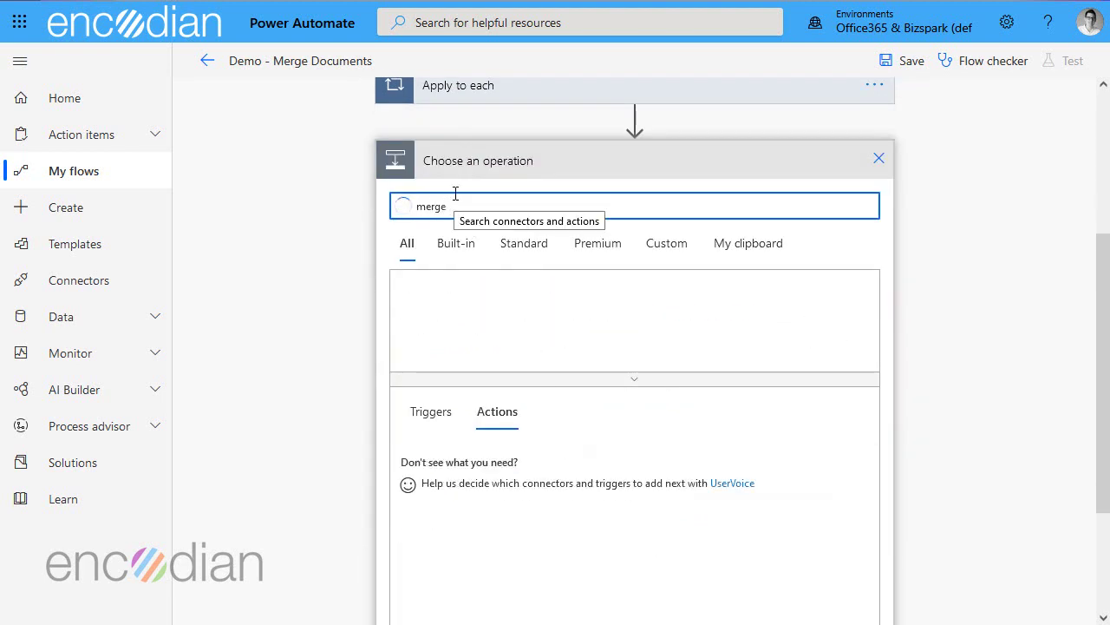
pyautogui.scroll(-1, 532, 503)
pyautogui.scroll(-1, 532, 503)
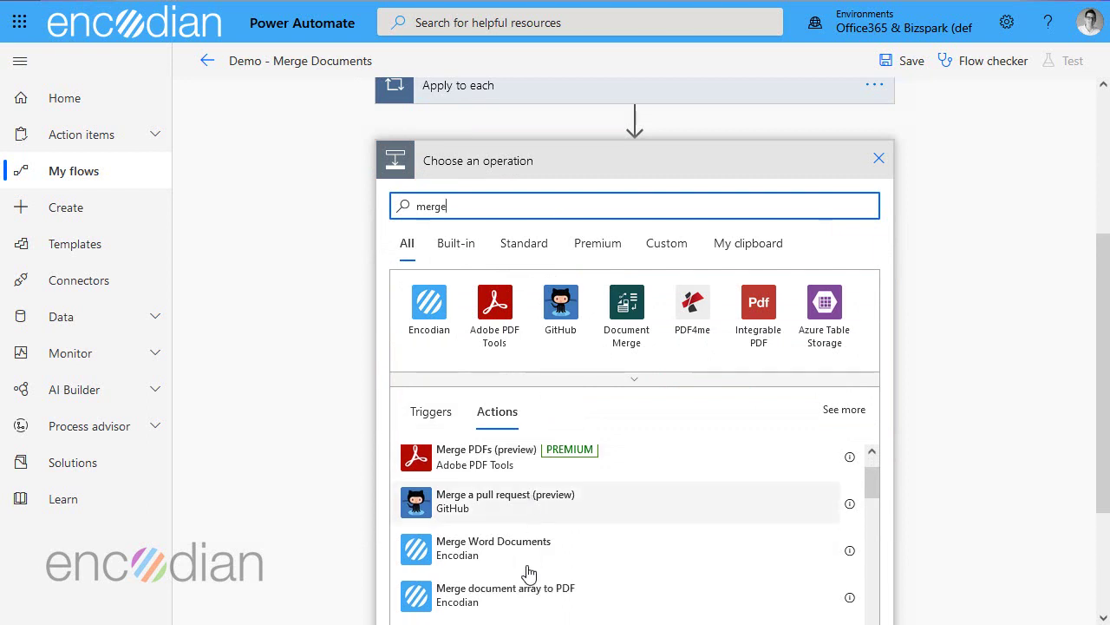
pyautogui.click(503, 605)
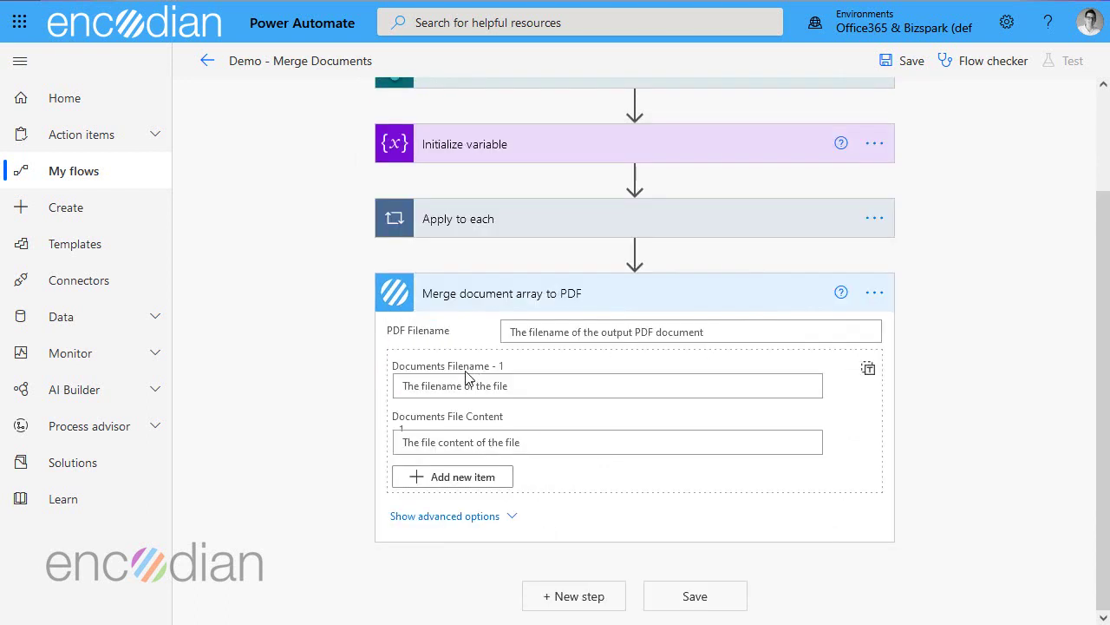
pyautogui.click(561, 339)
pyautogui.write('example.pdf')
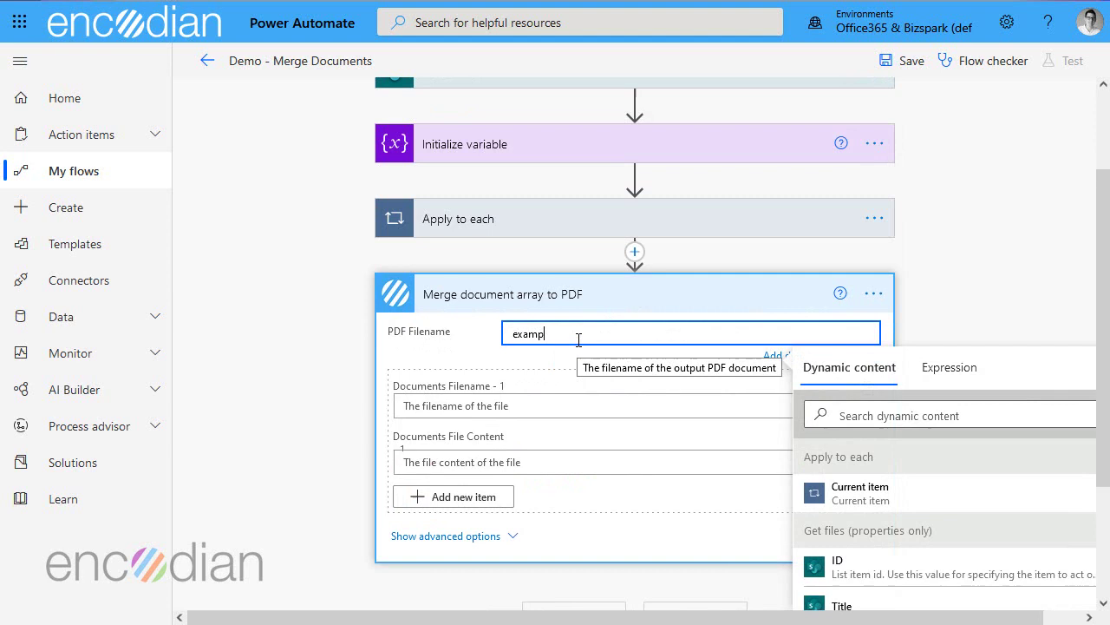
pyautogui.click(478, 365)
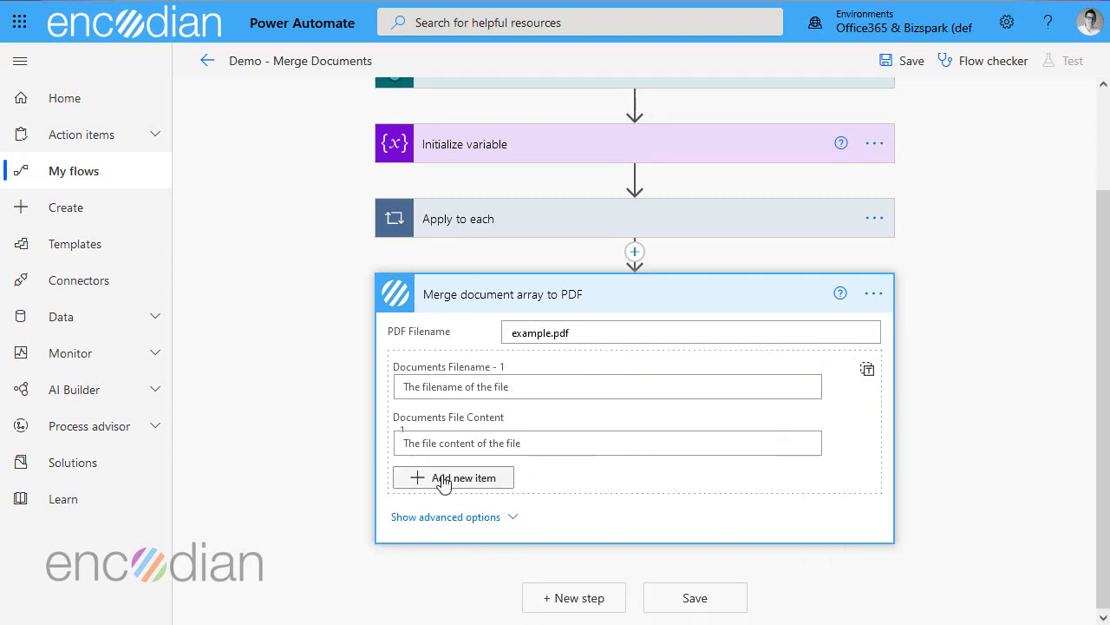
# - Supply the entire files variable as the Documents array
pyautogui.click(866, 372)
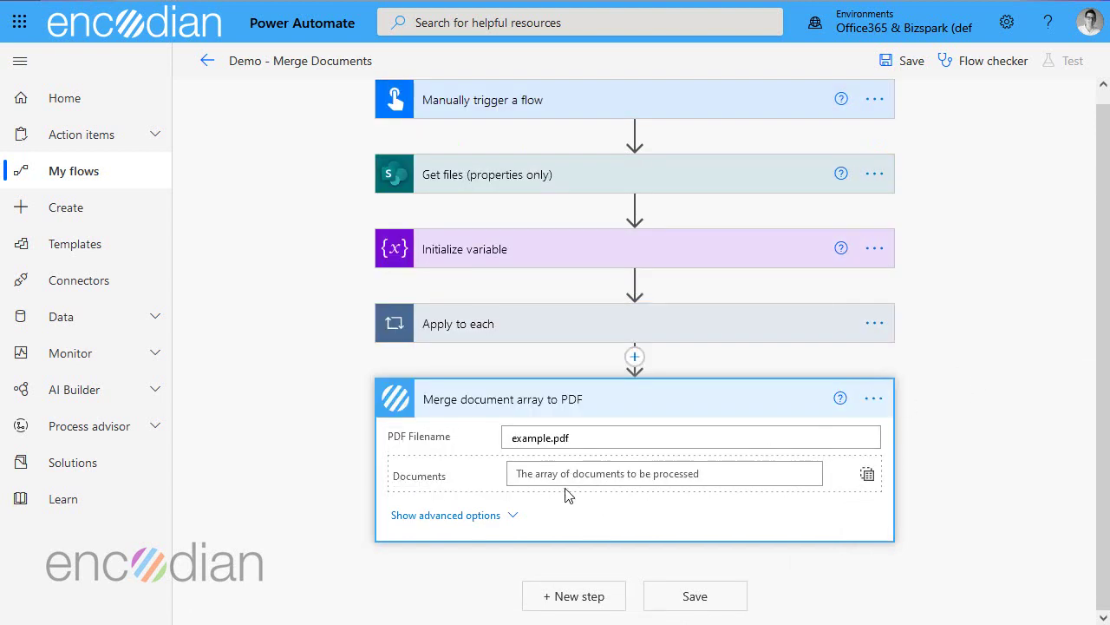
pyautogui.click(517, 475)
pyautogui.scroll(-2, 903, 472)
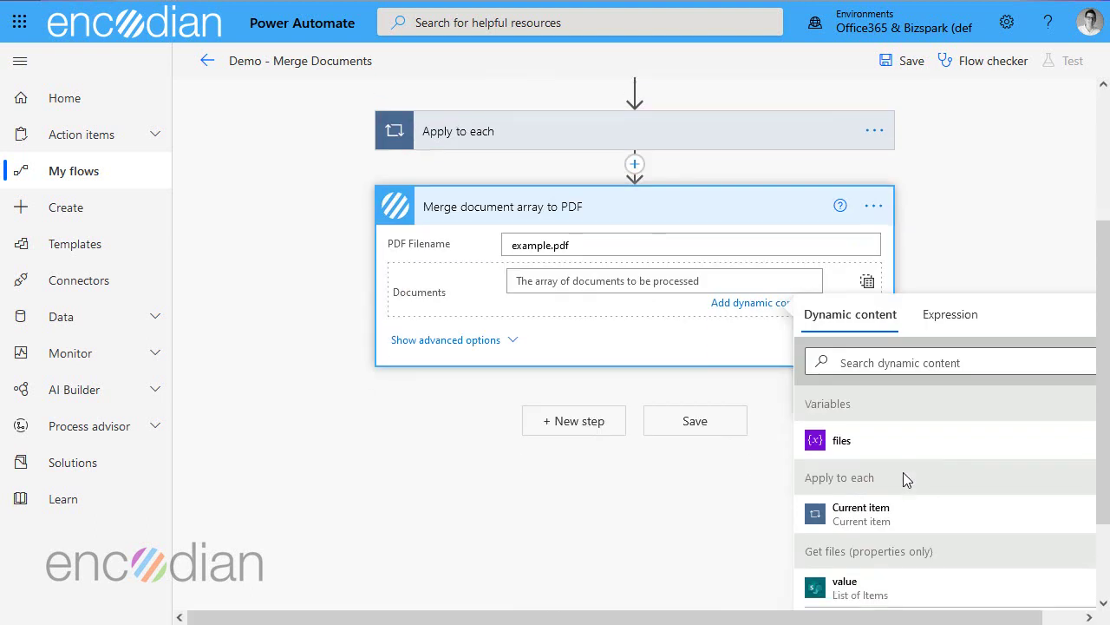
pyautogui.click(830, 425)
pyautogui.click(316, 440)
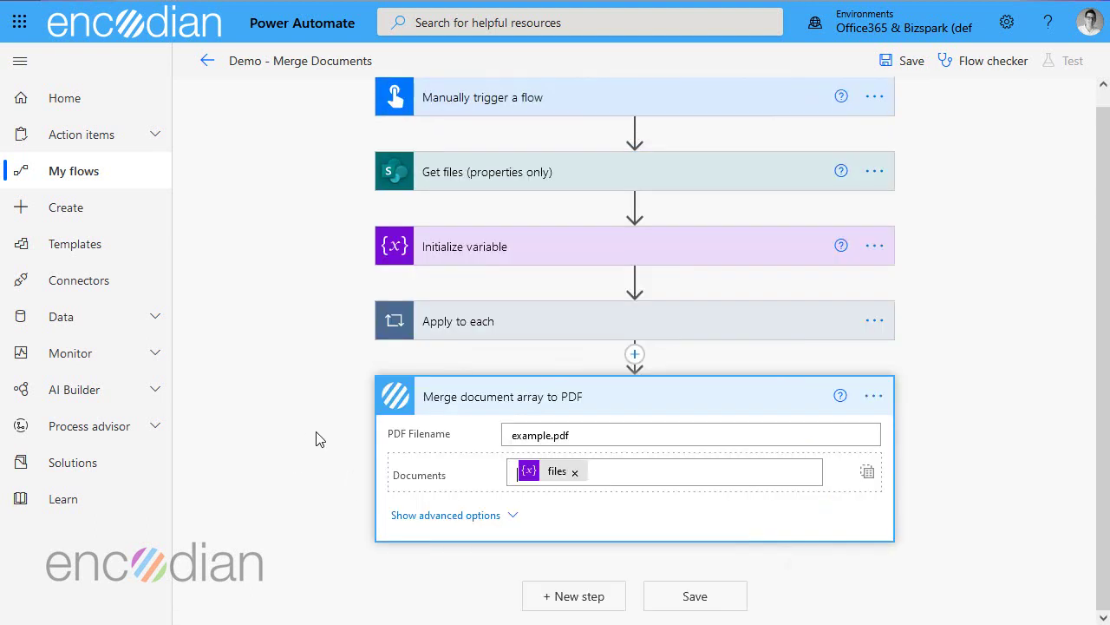
# - Add a OneDrive Create file step saving into the /Support folder
pyautogui.click(544, 590)
pyautogui.write('c')
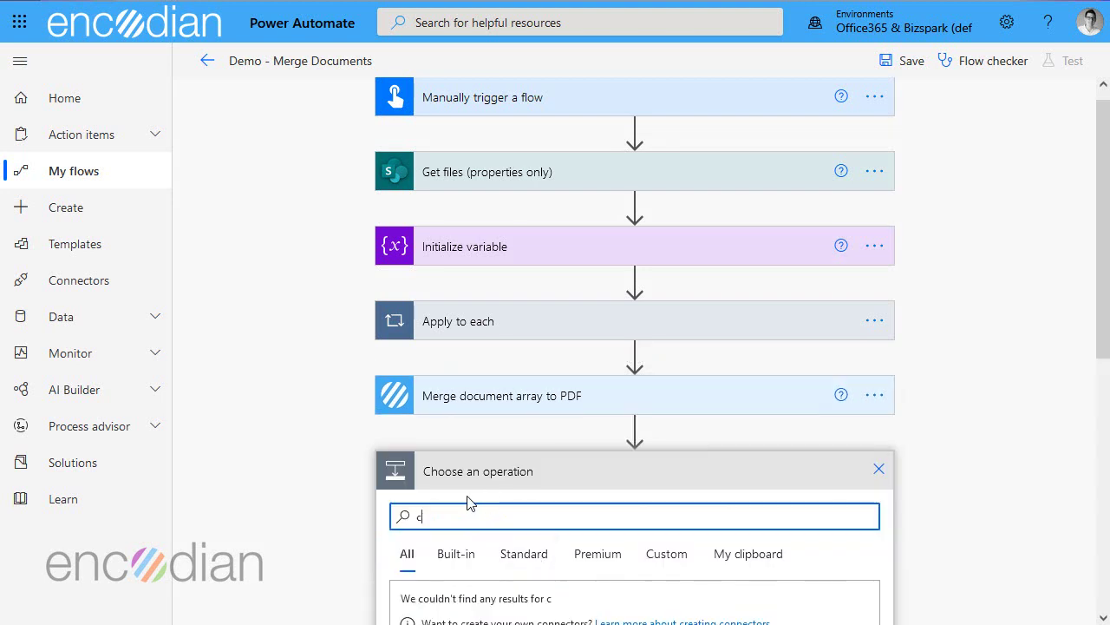
pyautogui.write('reate file')
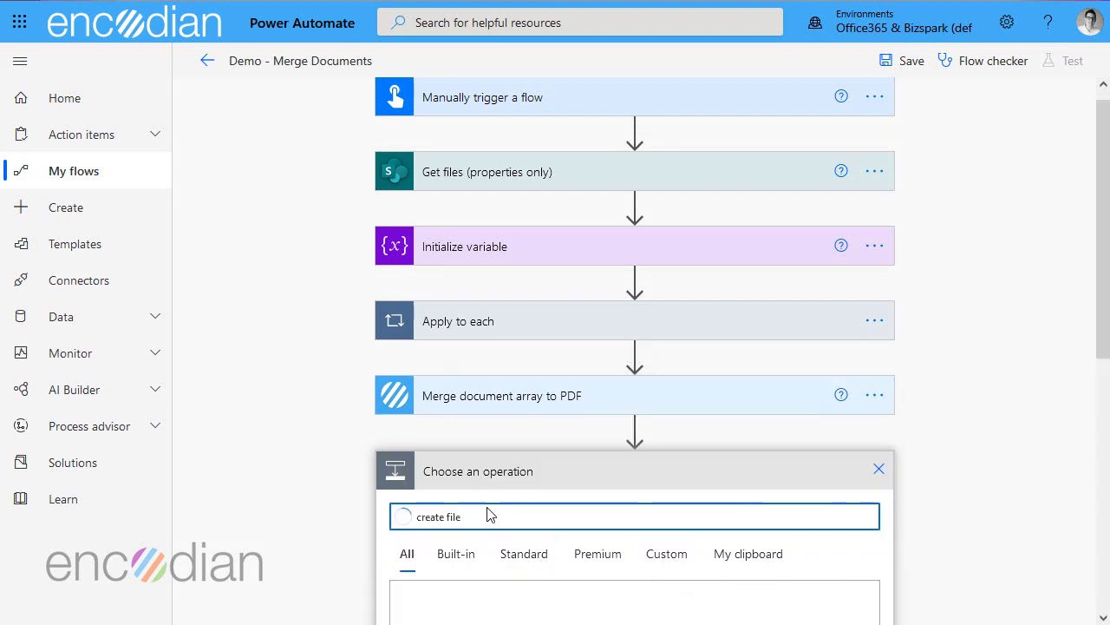
pyautogui.scroll(-2, 455, 499)
pyautogui.click(469, 579)
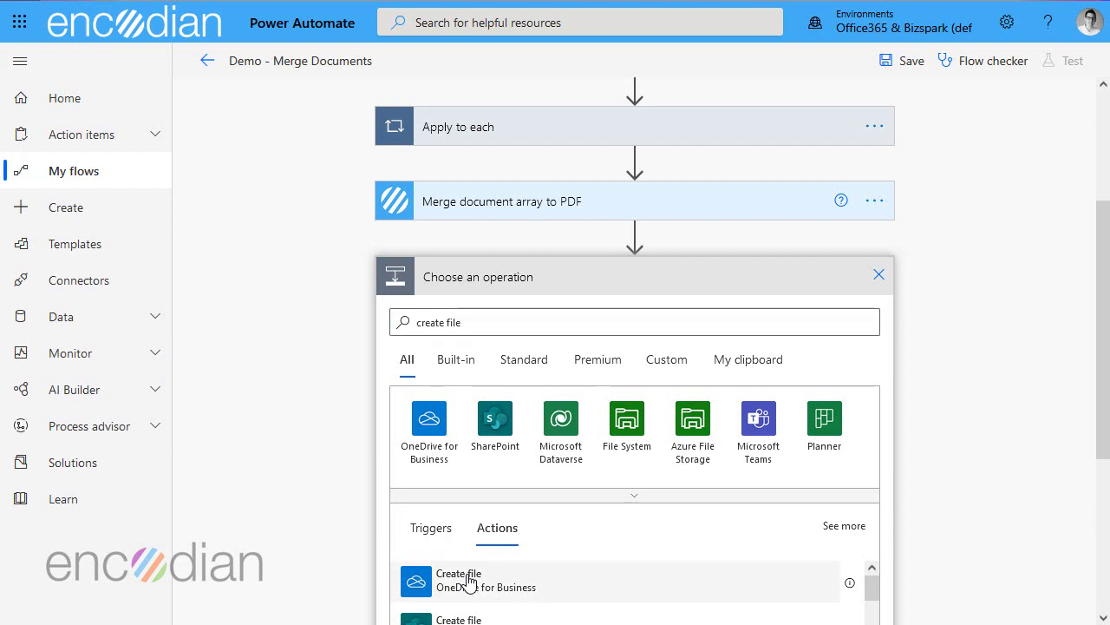
pyautogui.click(468, 580)
pyautogui.click(869, 454)
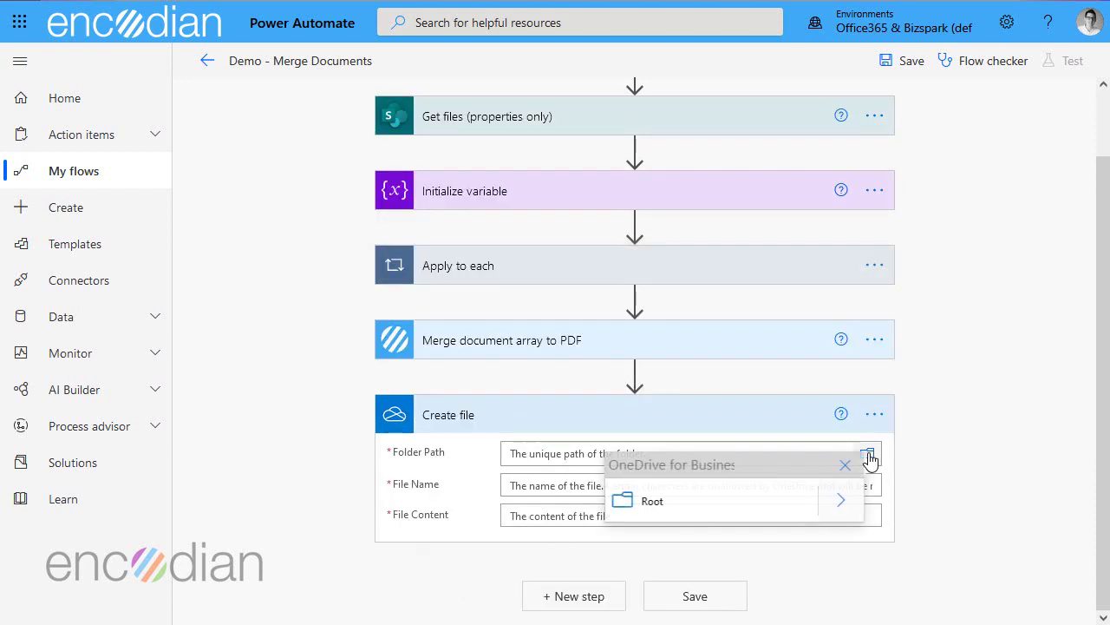
pyautogui.click(847, 506)
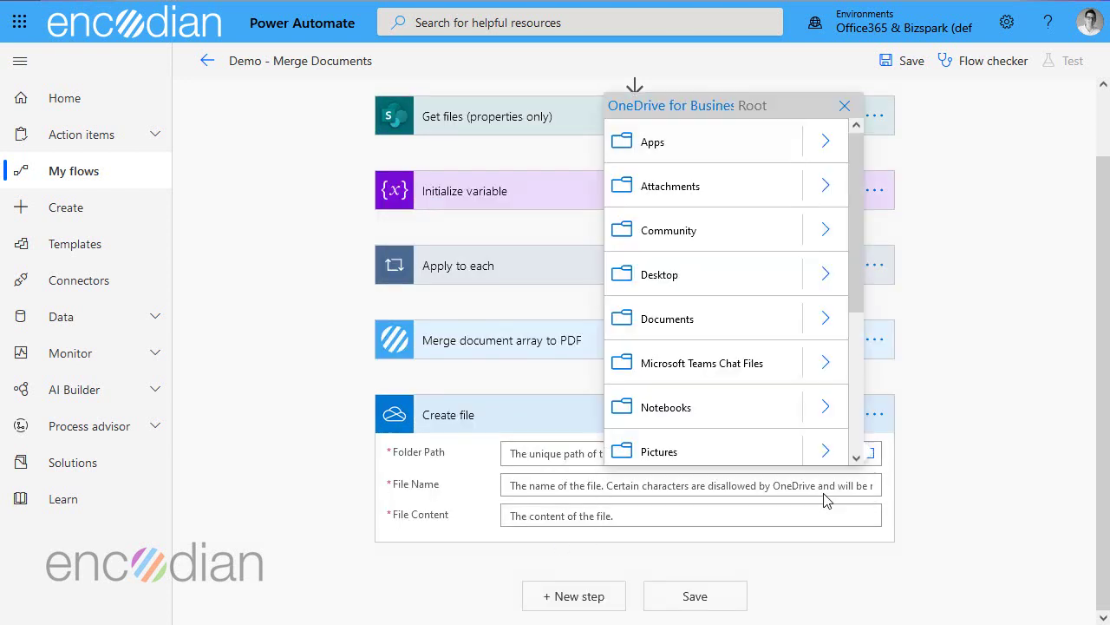
pyautogui.scroll(-3, 797, 359)
pyautogui.click(686, 356)
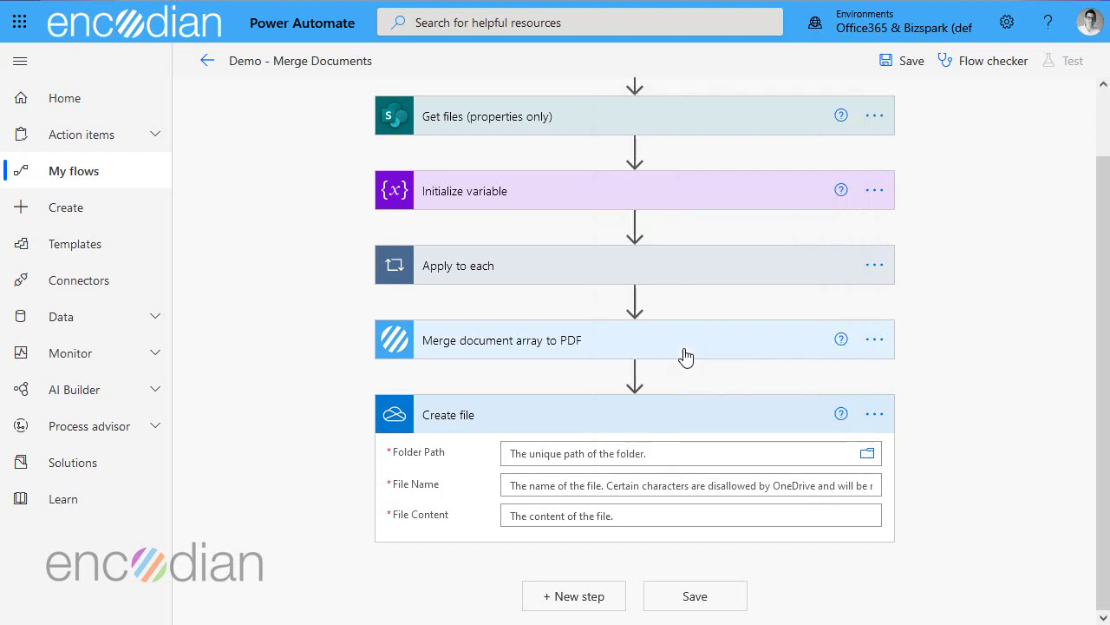
# - Set the new file's name to the merged PDF's Filename and content to its File Content
pyautogui.click(548, 505)
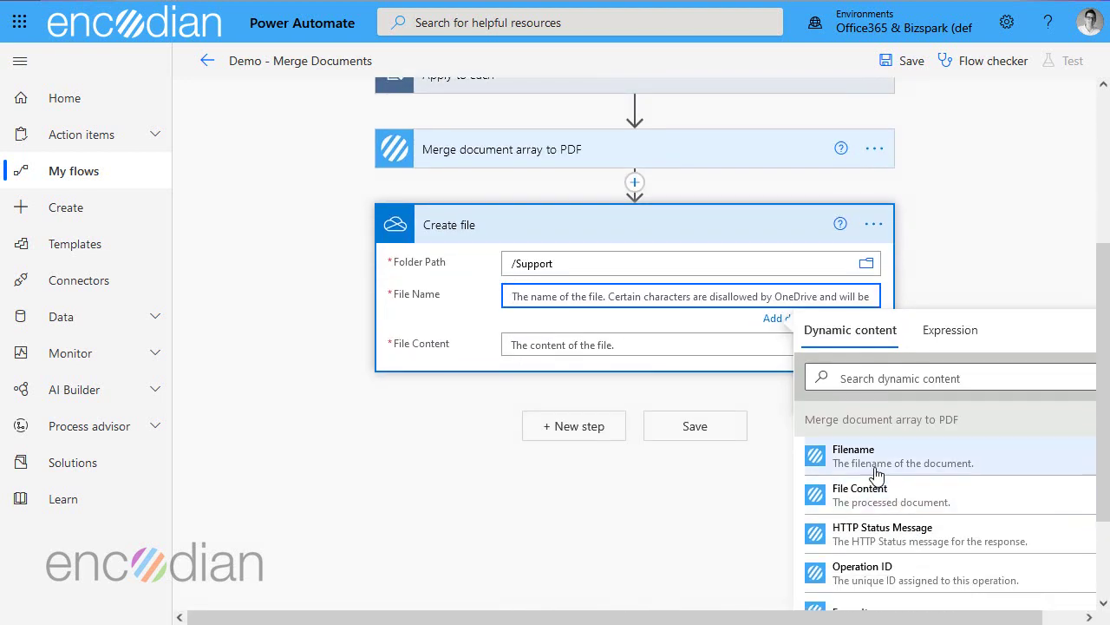
pyautogui.click(876, 473)
pyautogui.scroll(3, 556, 347)
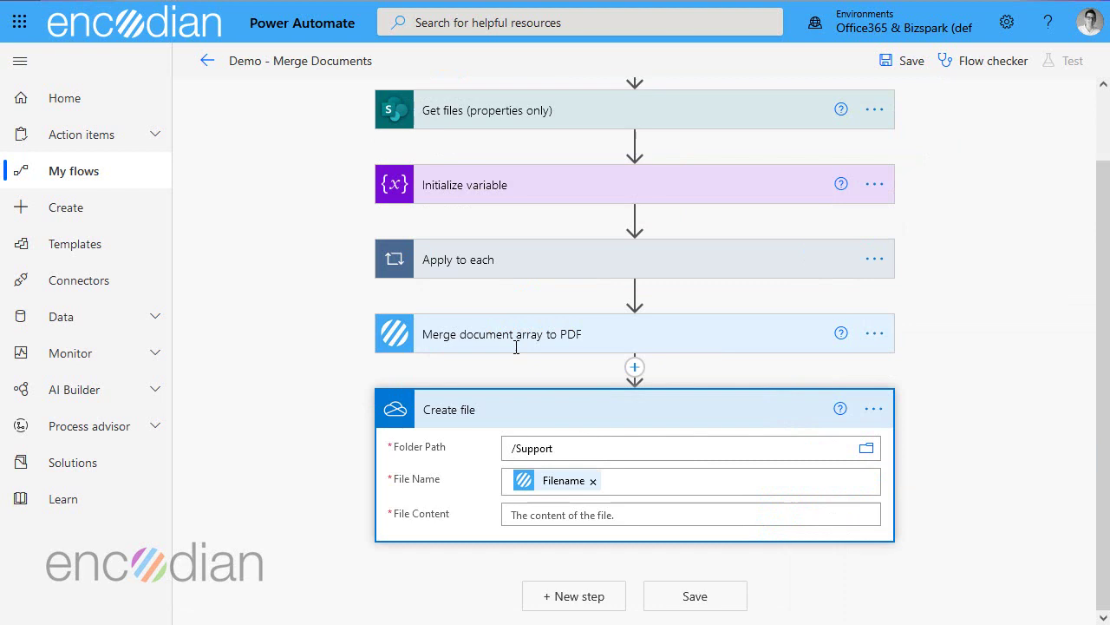
pyautogui.click(538, 335)
pyautogui.scroll(-2, 598, 525)
pyautogui.click(592, 503)
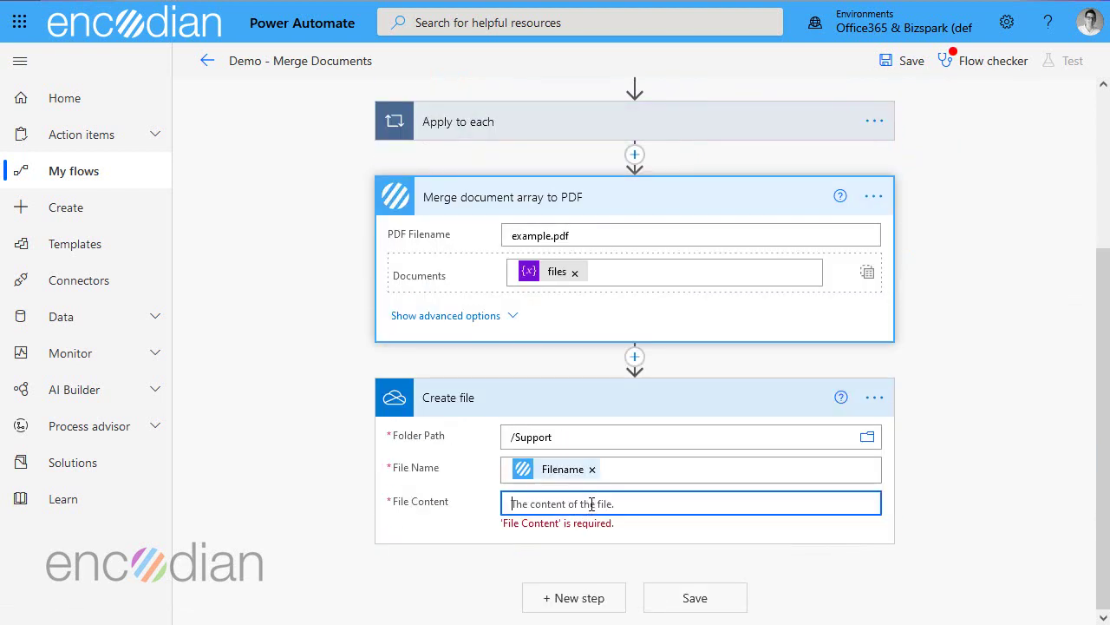
pyautogui.click(868, 546)
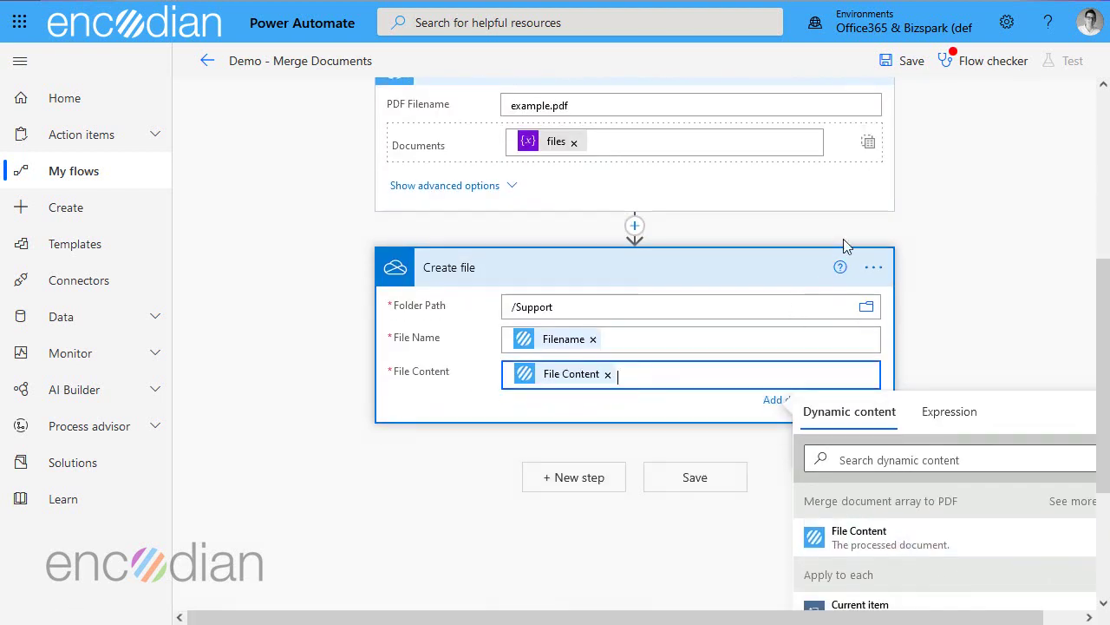
# - Save the flow and review the Initialize variable and Append to array variable steps
pyautogui.click(904, 63)
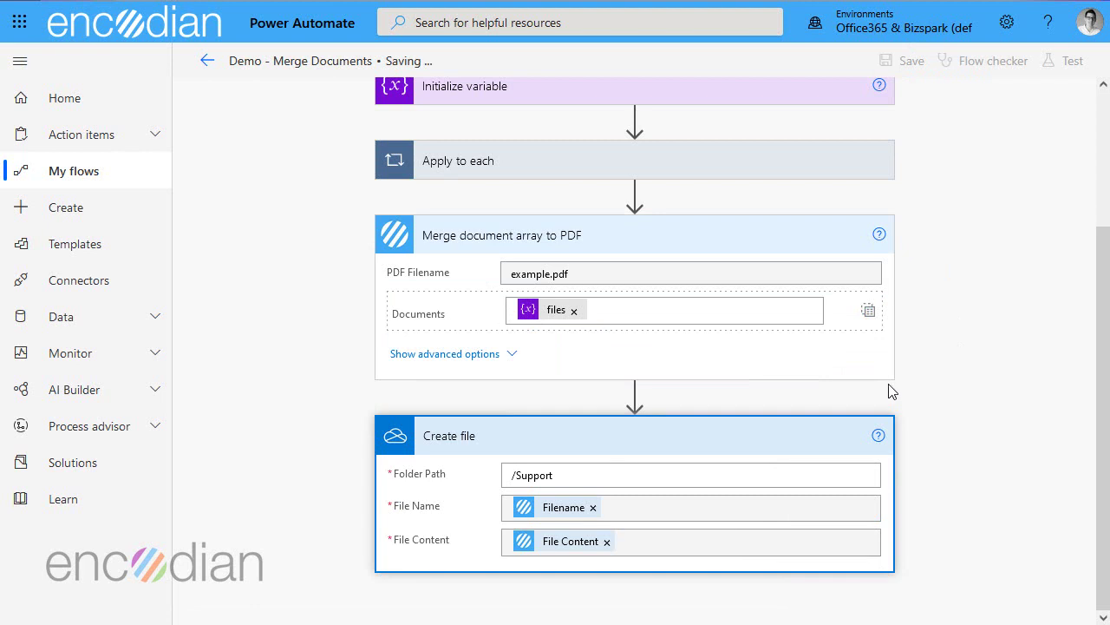
pyautogui.scroll(2, 893, 390)
pyautogui.click(499, 327)
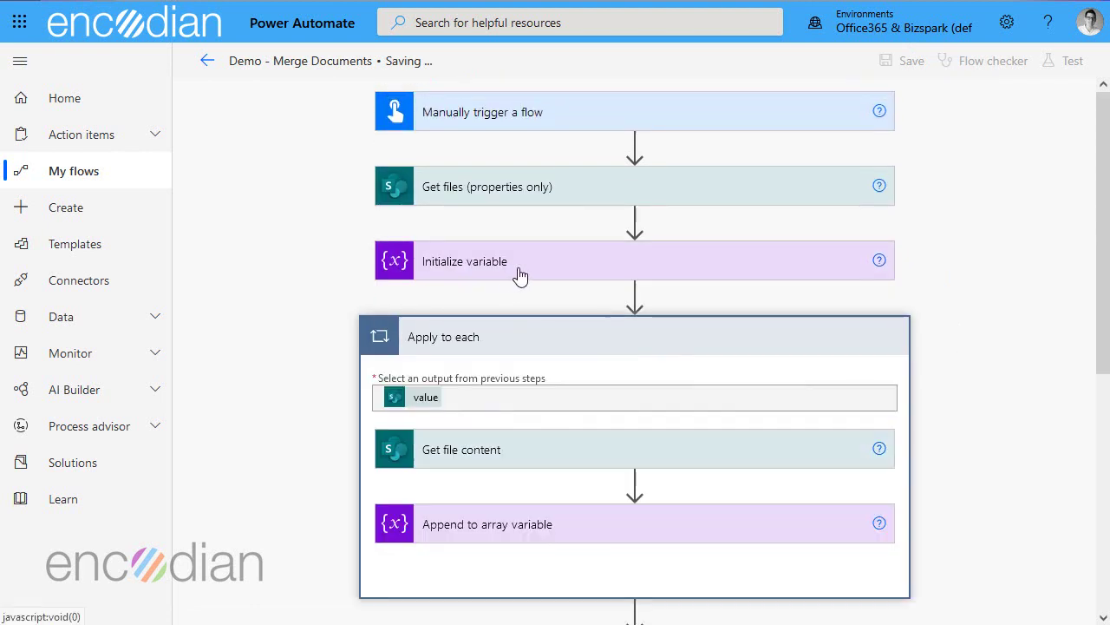
pyautogui.click(526, 272)
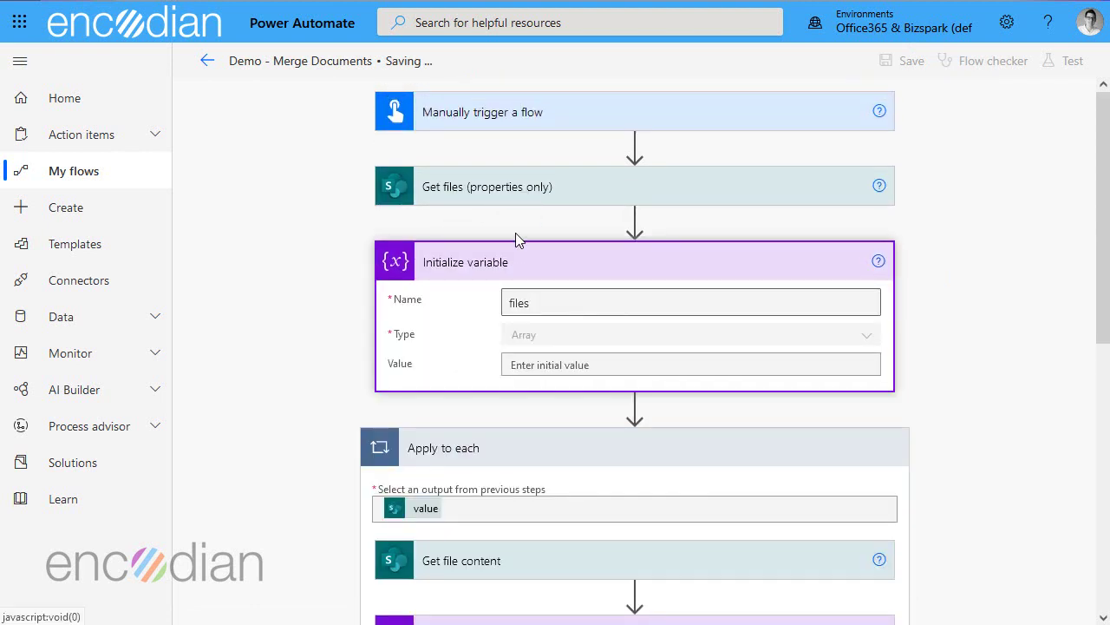
pyautogui.click(528, 274)
pyautogui.scroll(-2, 501, 326)
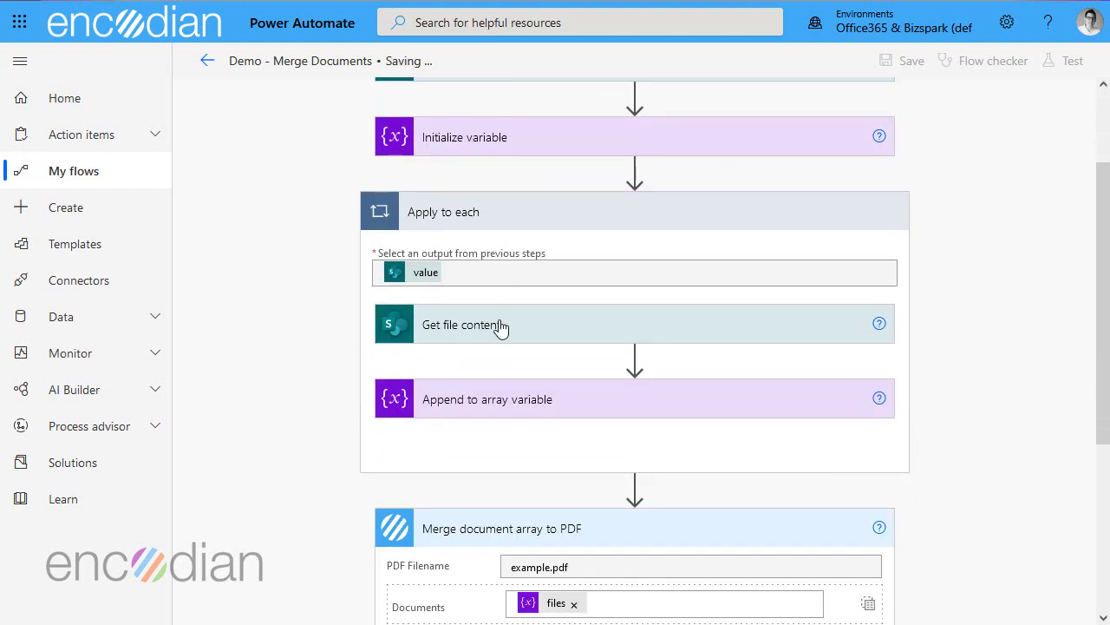
pyautogui.scroll(-2, 617, 355)
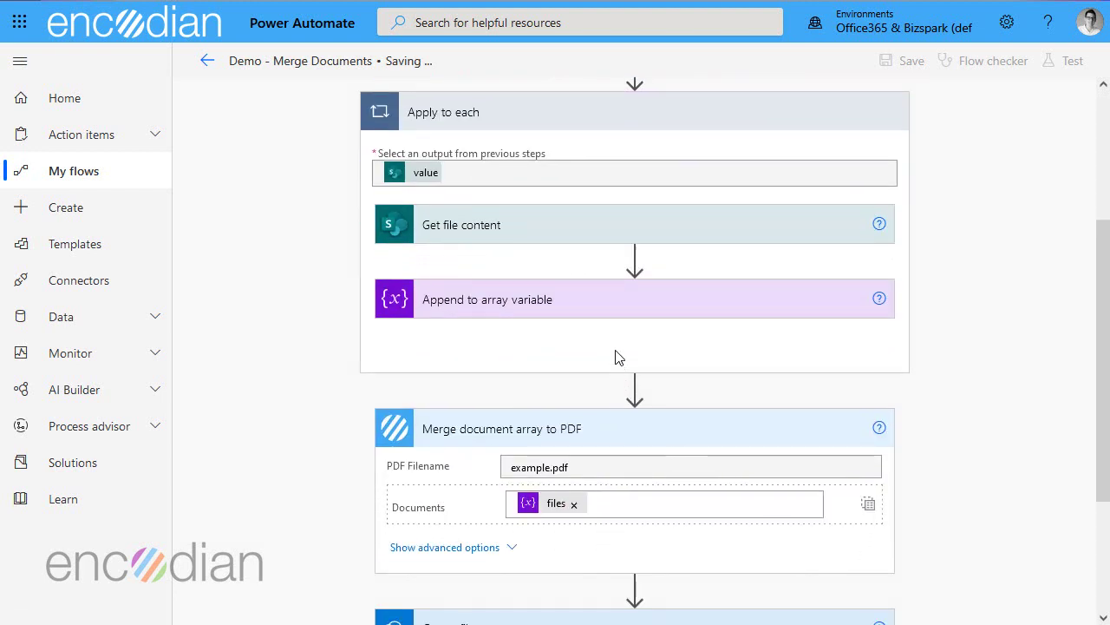
pyautogui.click(565, 338)
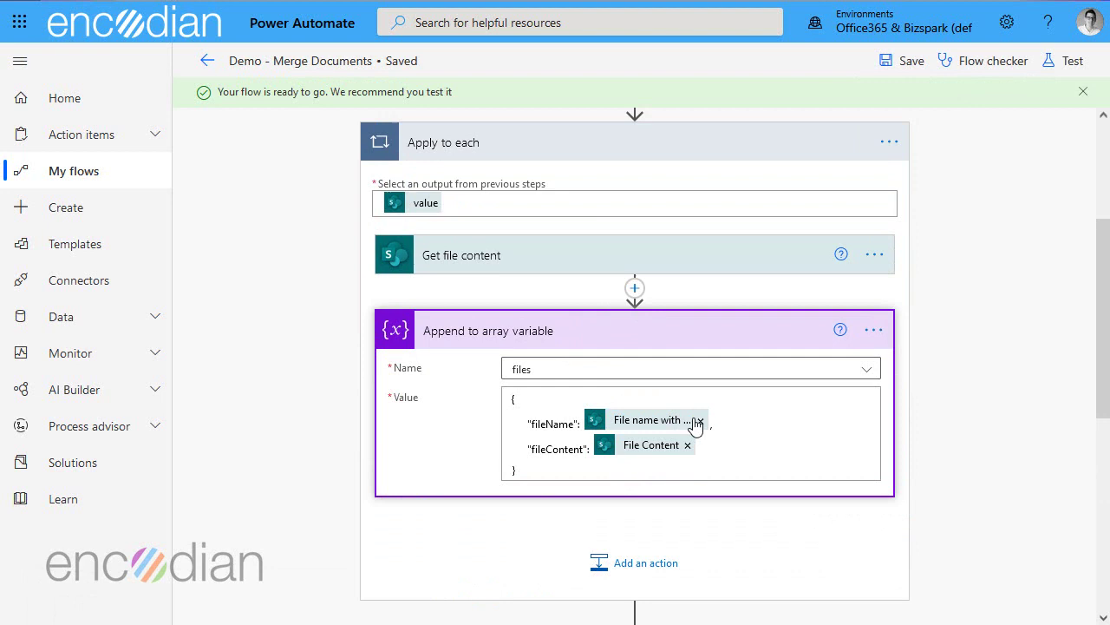
pyautogui.scroll(-6, 810, 448)
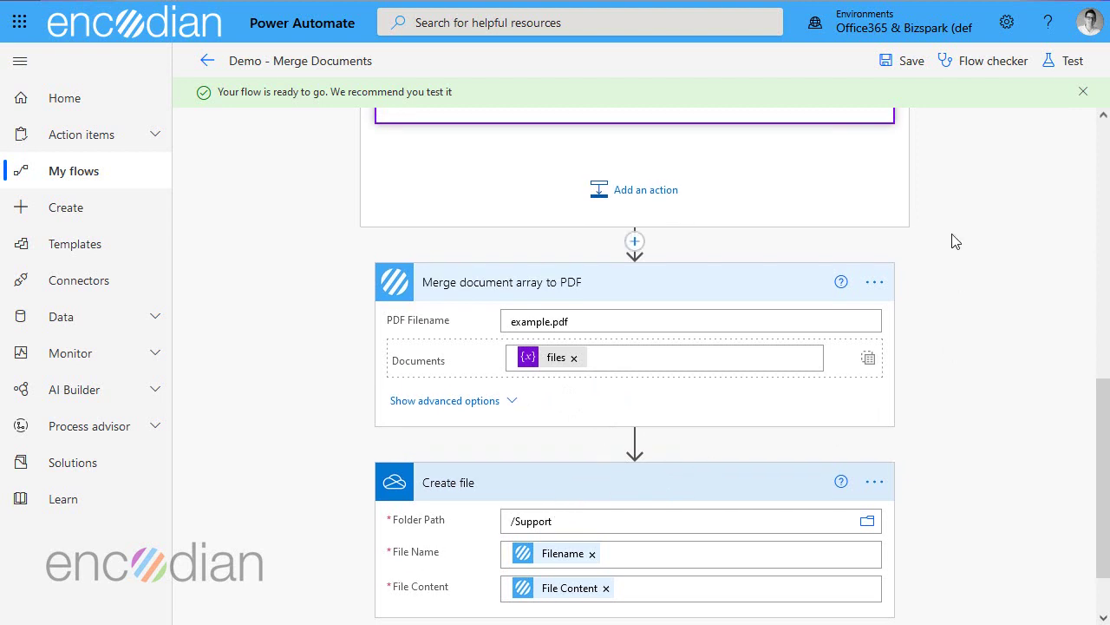
# - Start a manual test run of Demo - Merge Documents, continuing past the connections check
pyautogui.click(1062, 69)
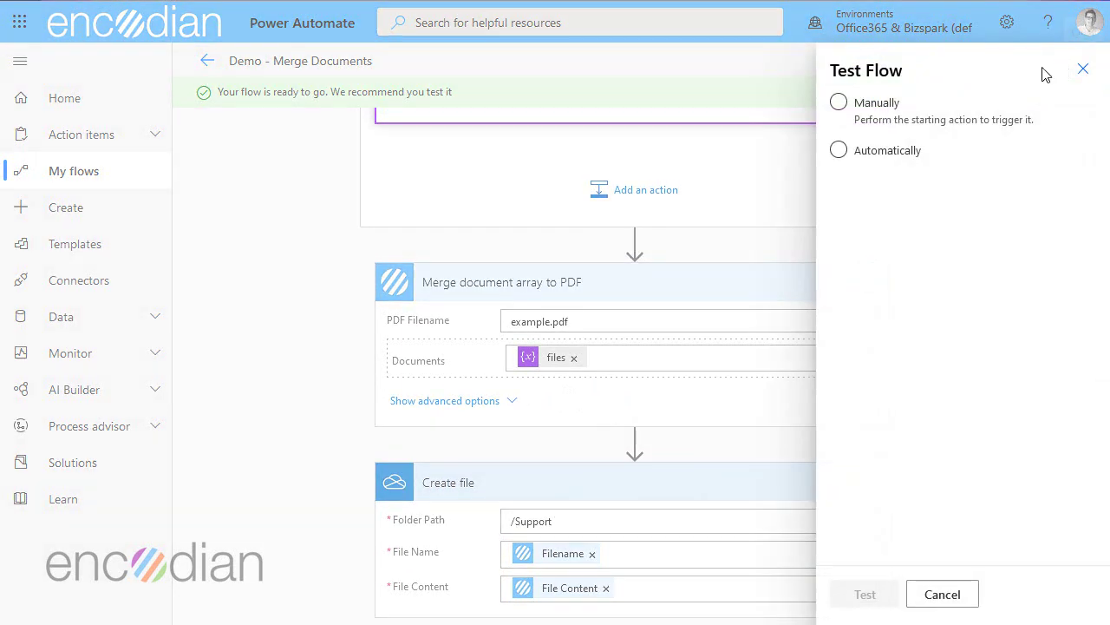
pyautogui.click(874, 158)
pyautogui.click(863, 106)
pyautogui.click(866, 595)
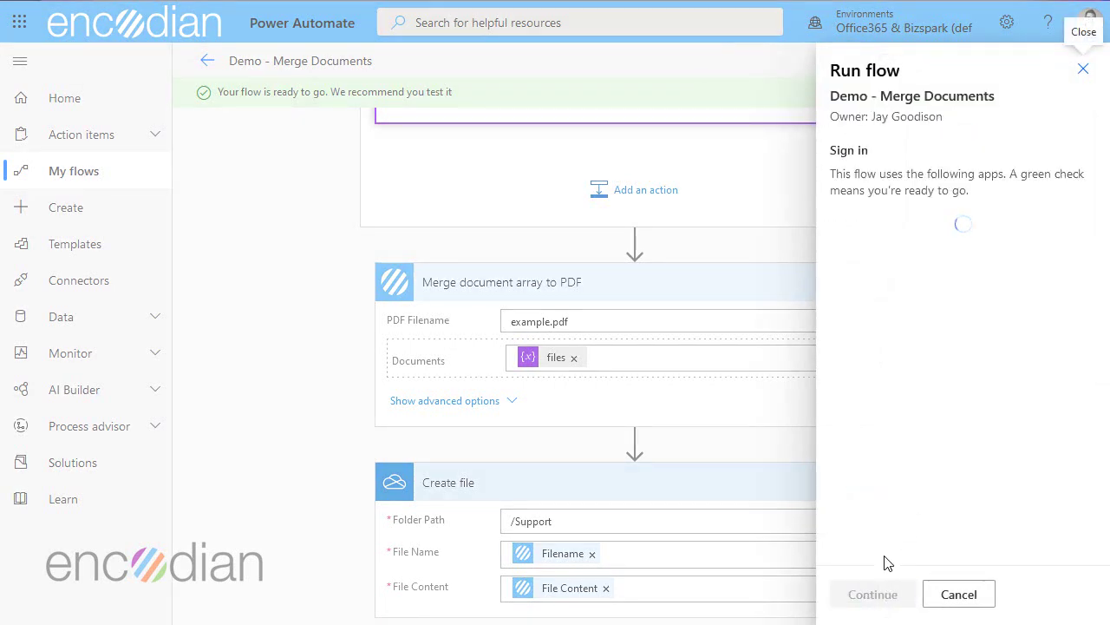
pyautogui.click(874, 596)
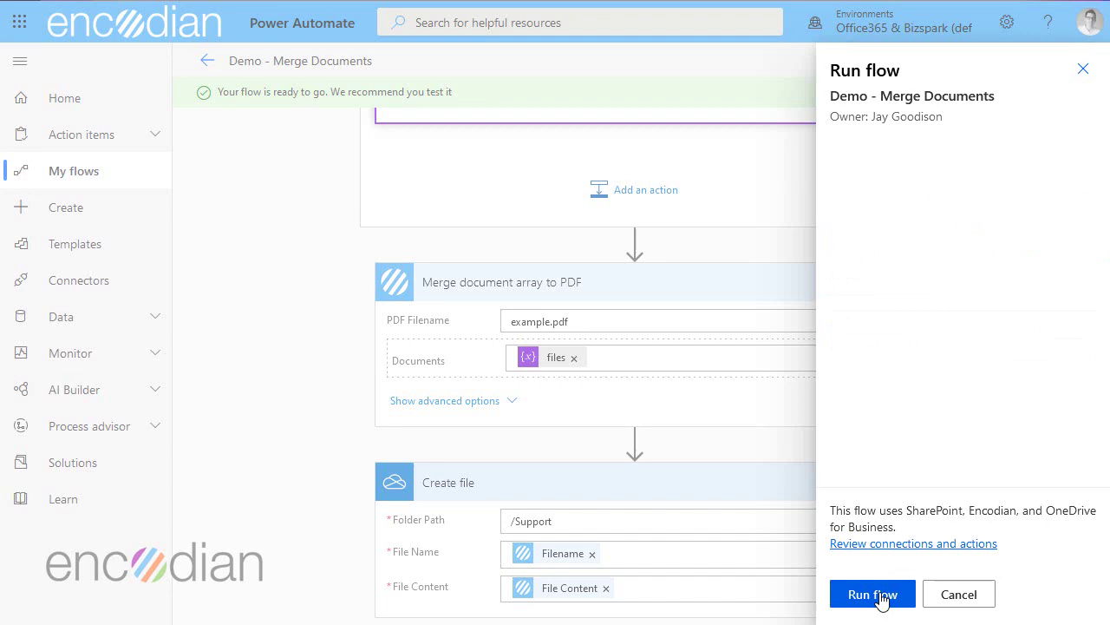
pyautogui.click(873, 595)
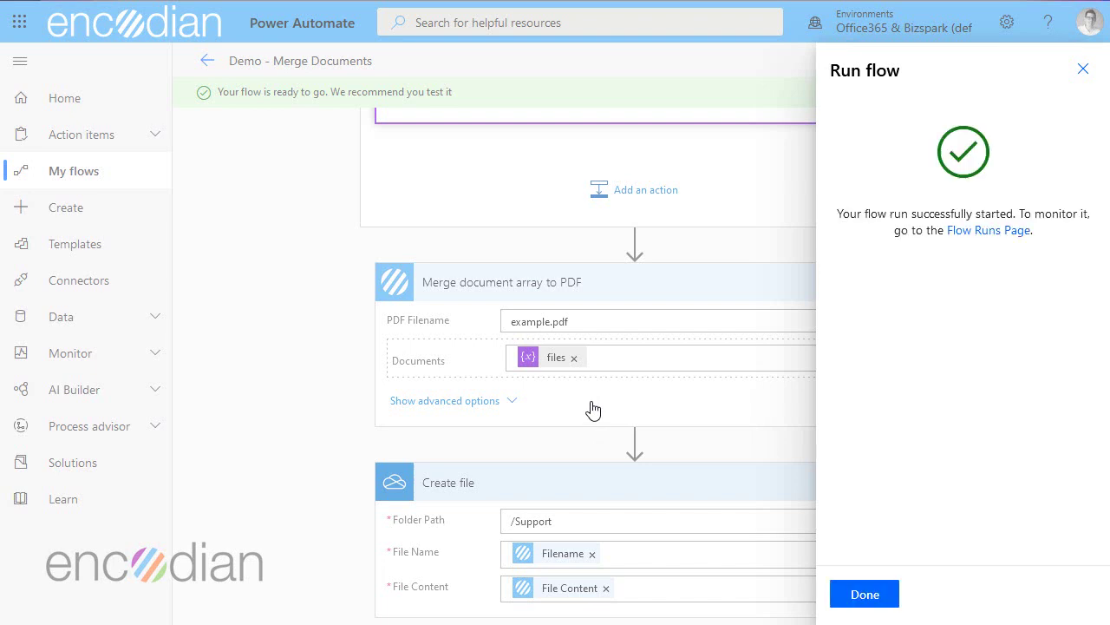
pyautogui.click(867, 595)
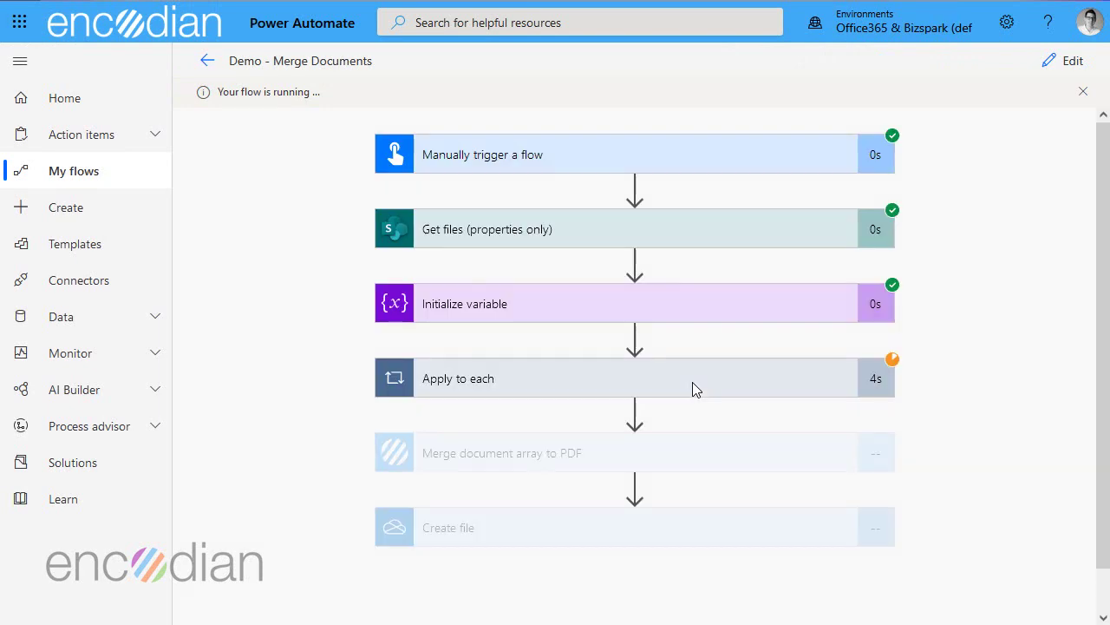
# - Expand Apply to each and show the Append to array variable run inputs
pyautogui.click(537, 388)
pyautogui.scroll(-2, 543, 386)
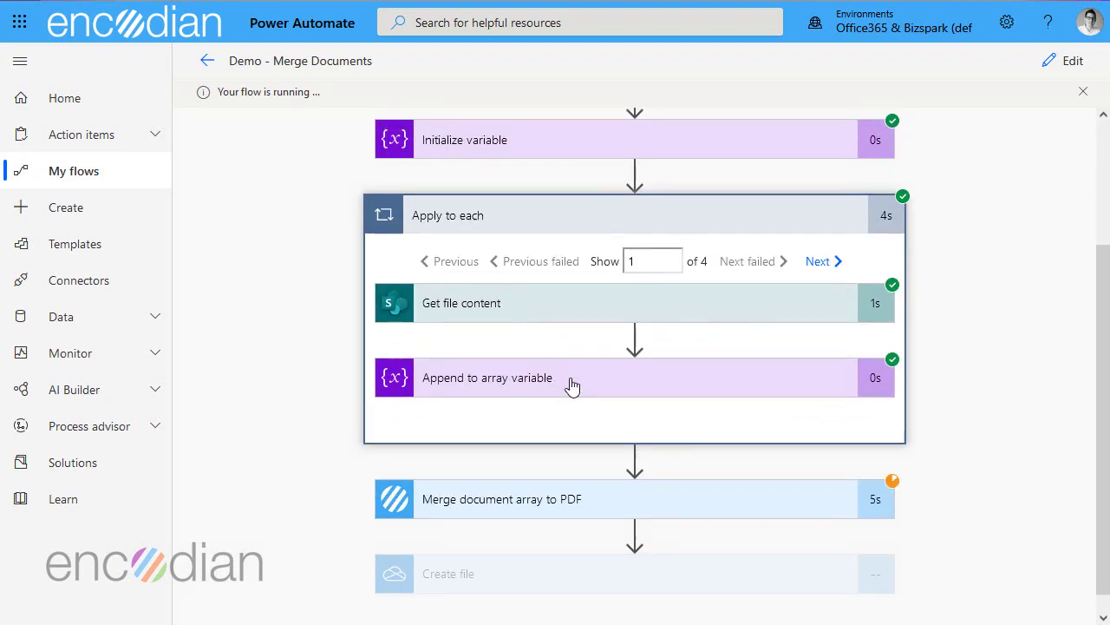
pyautogui.click(517, 387)
pyautogui.scroll(-5, 557, 385)
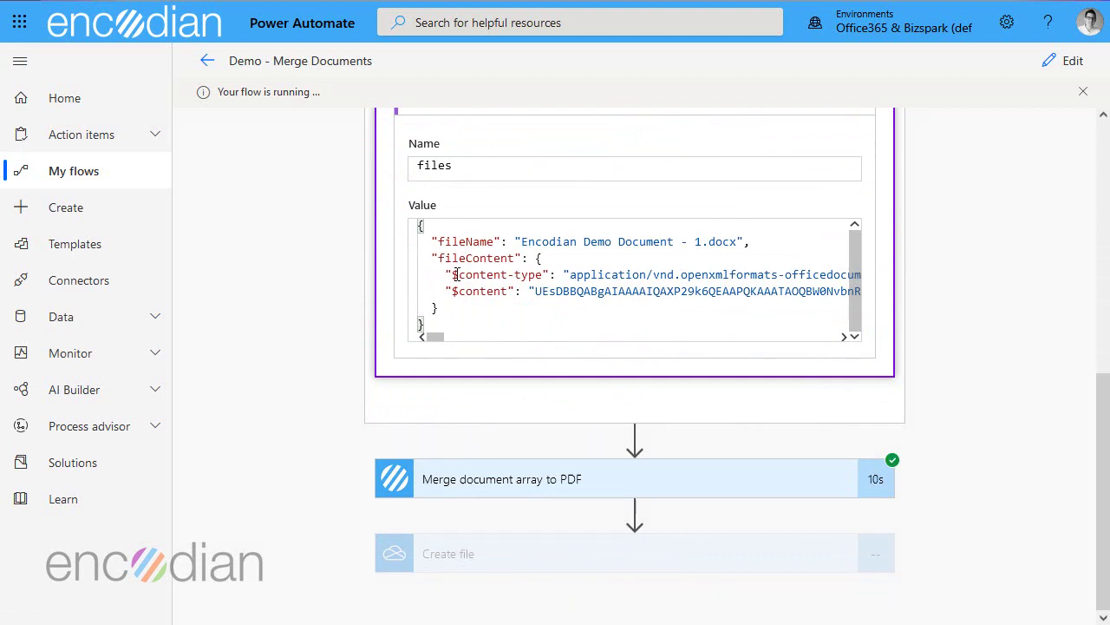
# - Highlight the $content-type and $content lines in the appended Value box
pyautogui.moveTo(447, 274); pyautogui.dragTo(605, 291)
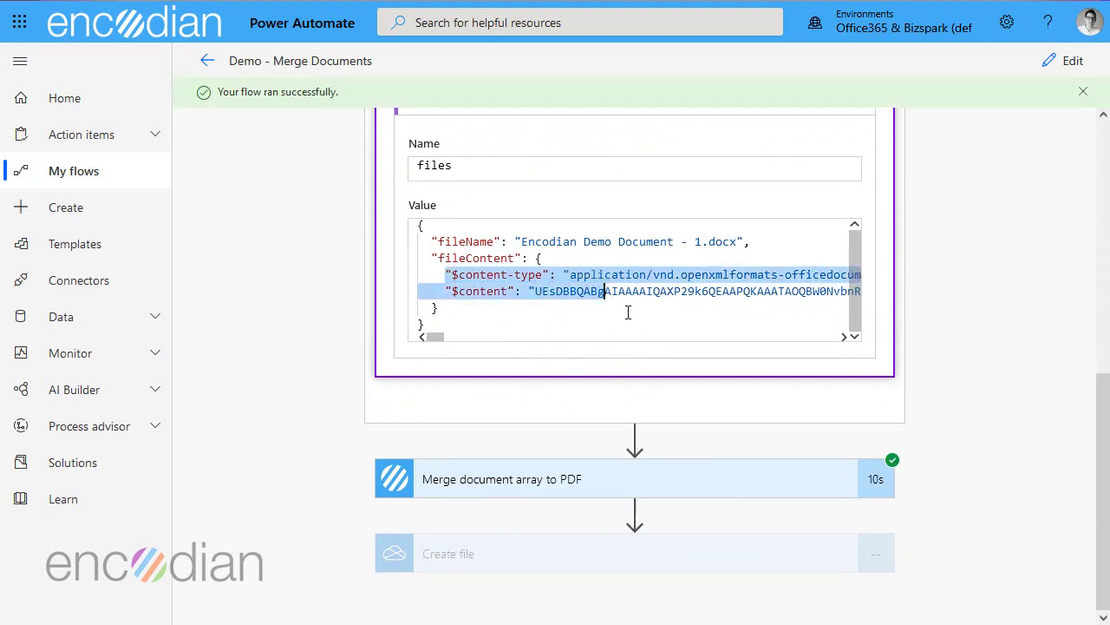
pyautogui.click(482, 300)
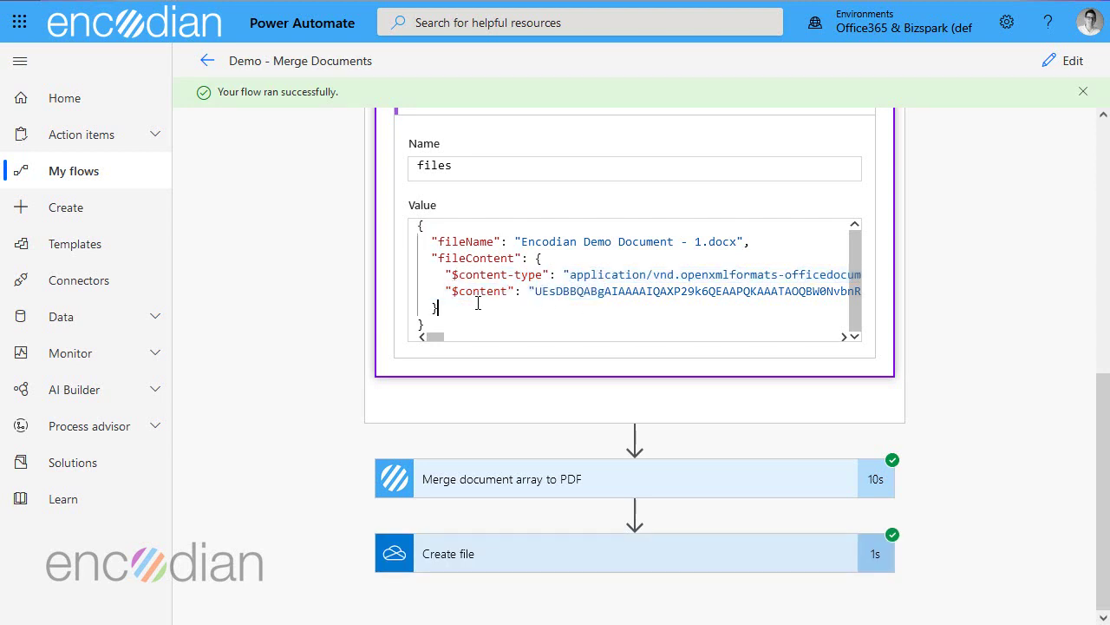
pyautogui.moveTo(447, 275); pyautogui.dragTo(570, 274)
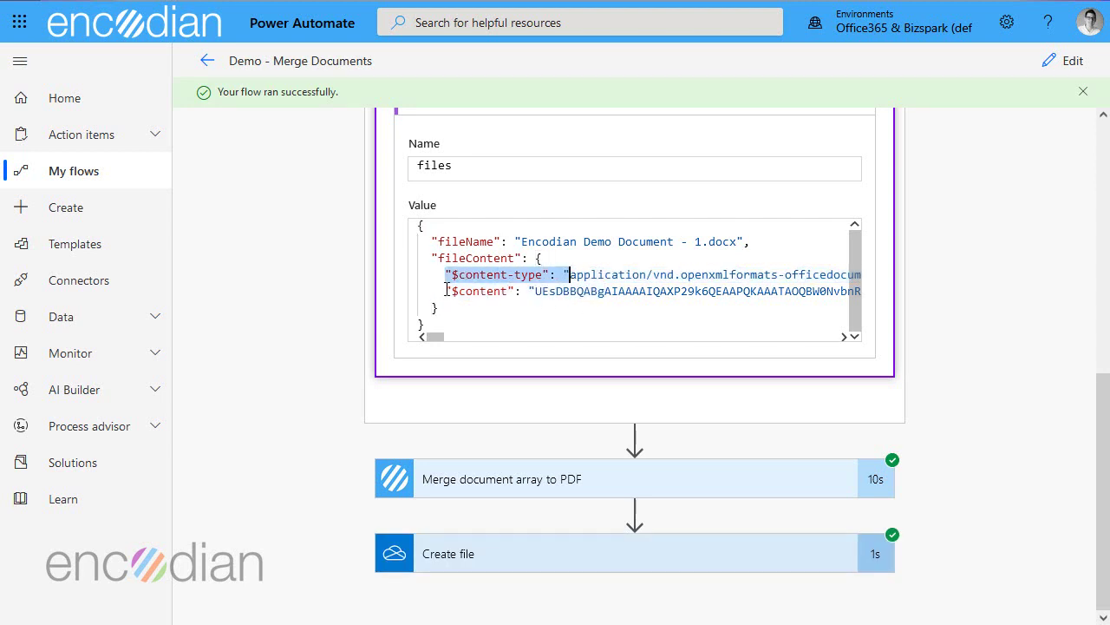
pyautogui.moveTo(447, 290); pyautogui.dragTo(737, 291)
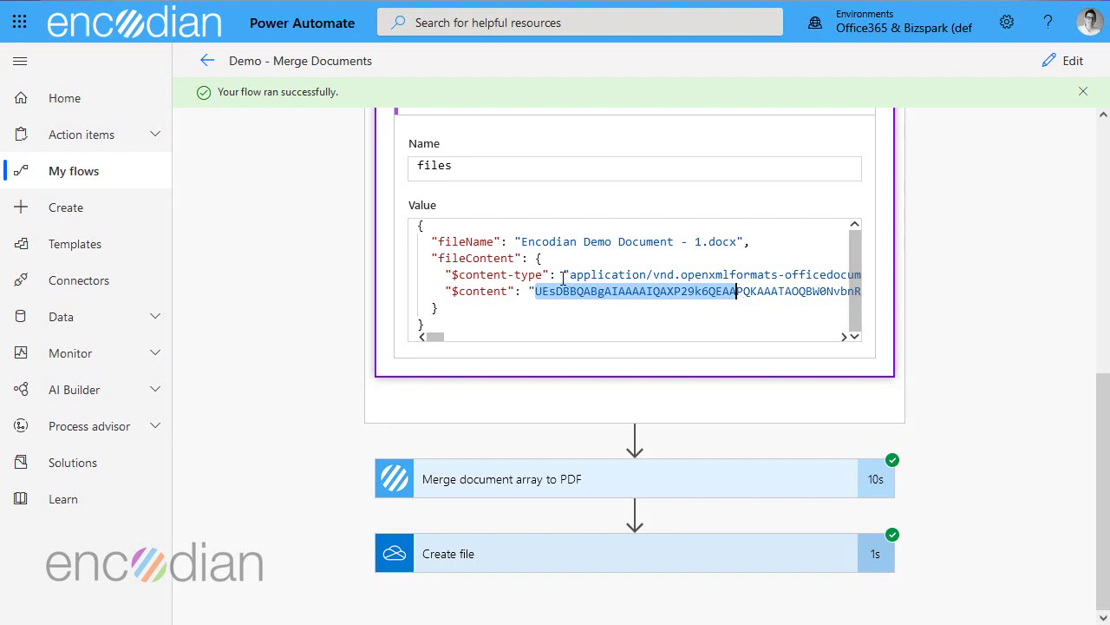
pyautogui.moveTo(570, 274); pyautogui.dragTo(752, 275)
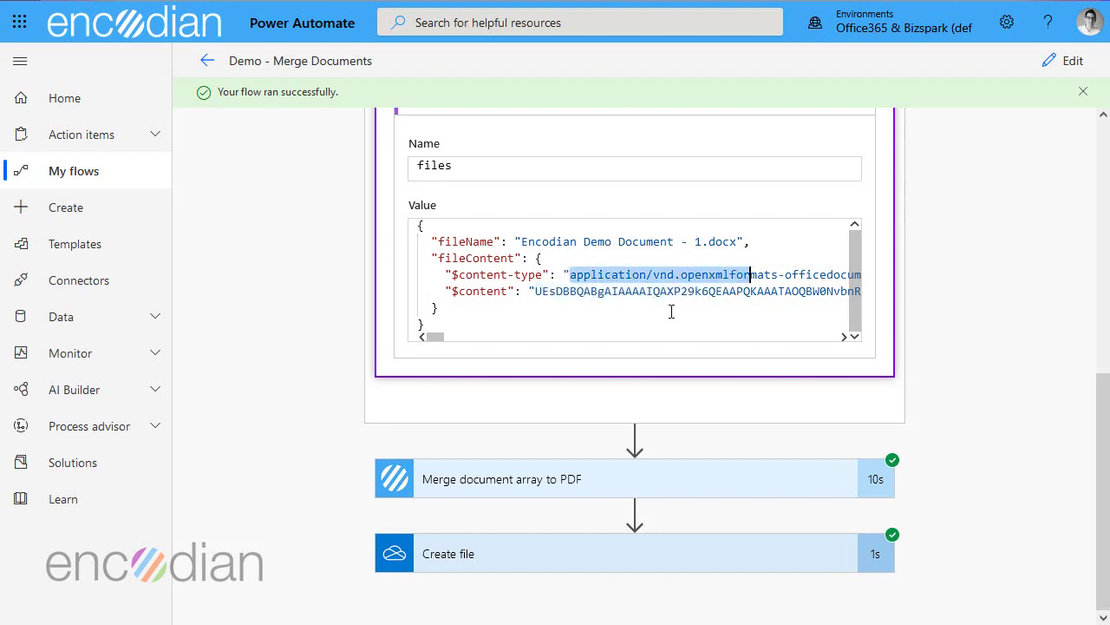
pyautogui.moveTo(447, 274); pyautogui.dragTo(438, 307)
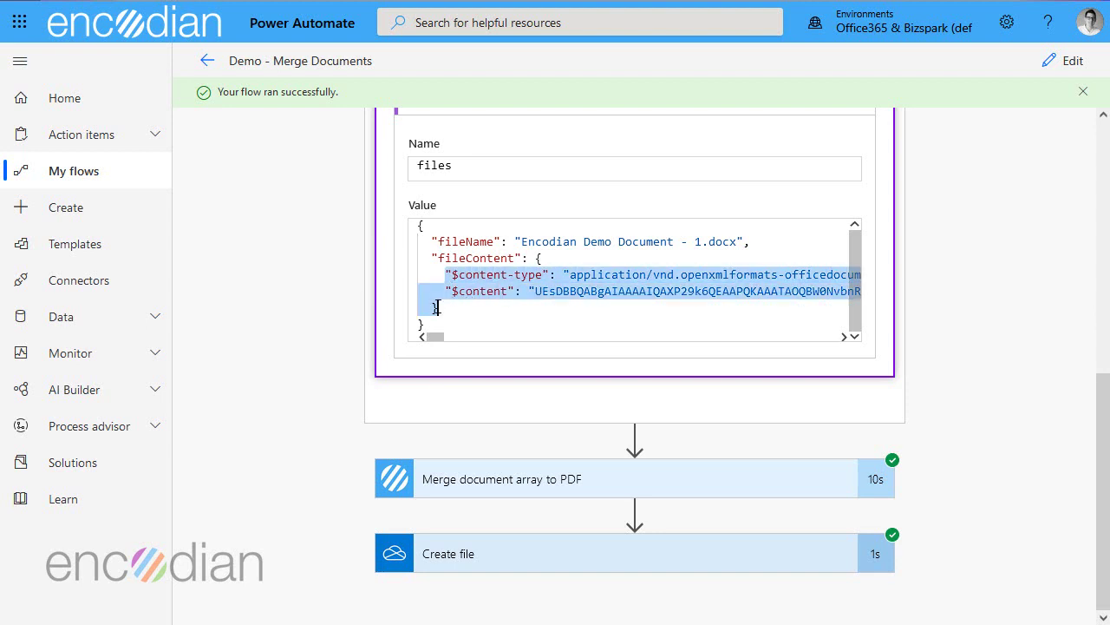
pyautogui.click(506, 305)
pyautogui.moveTo(448, 271); pyautogui.dragTo(425, 307)
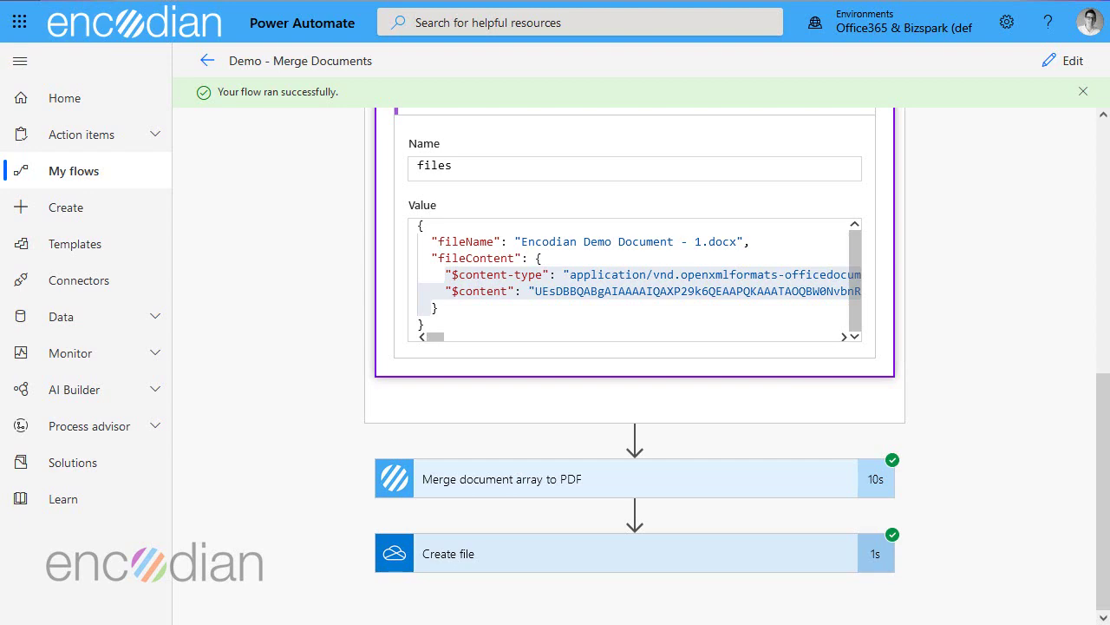
pyautogui.hotkey('alt', 'Tab')
pyautogui.moveTo(863, 35); pyautogui.dragTo(760, 175)
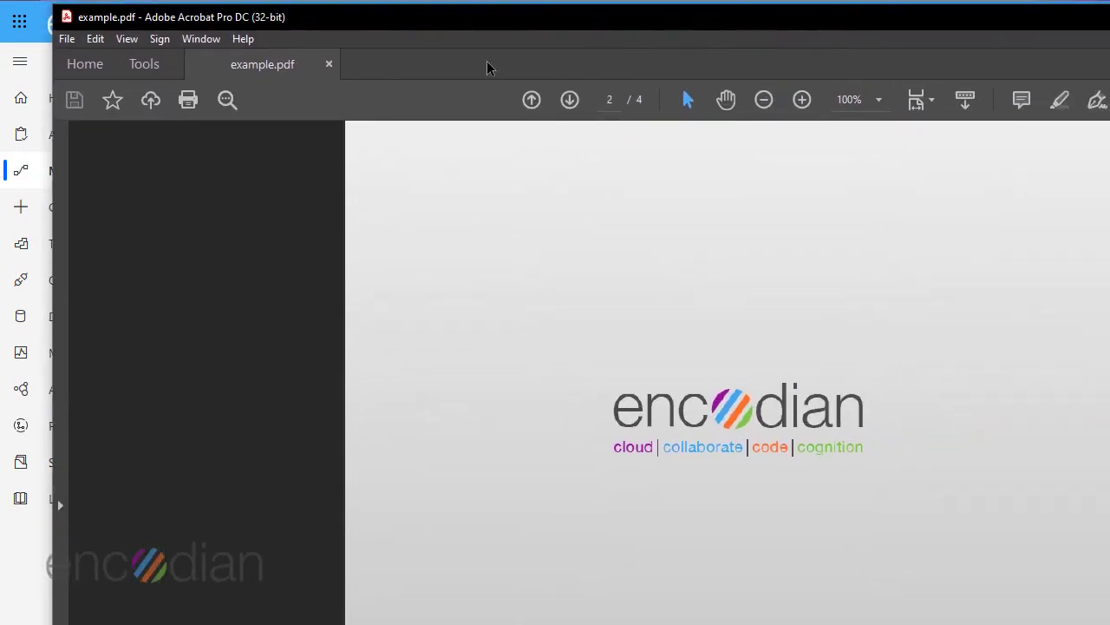
pyautogui.click(569, 101)
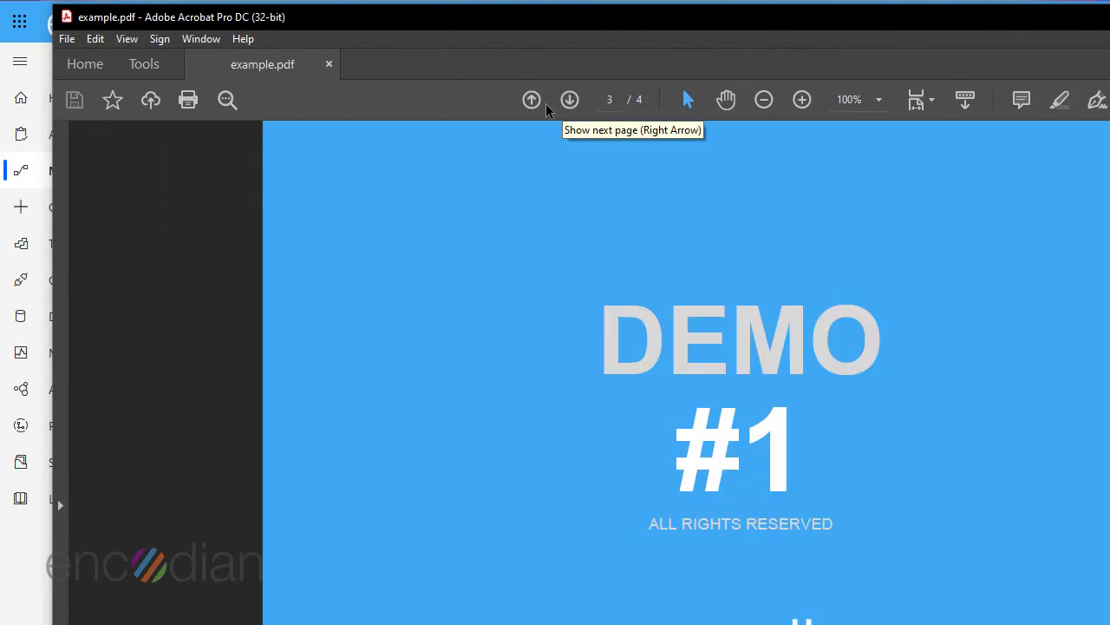
pyautogui.click(531, 100)
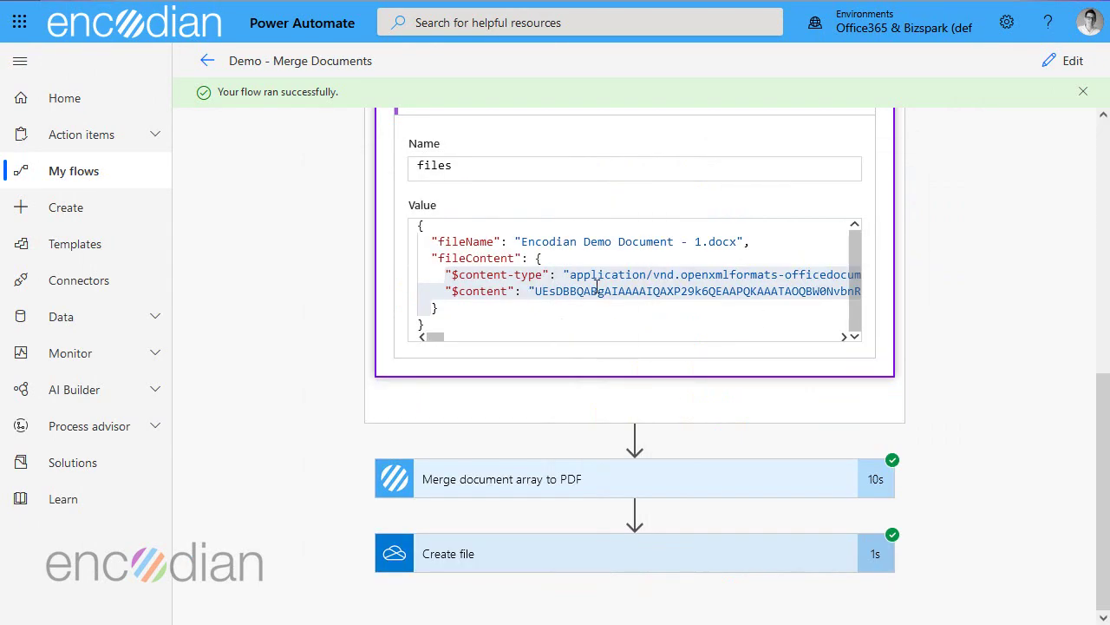
# - Collapse the Append to array variable details and return the flow to editing
pyautogui.scroll(5, 538, 295)
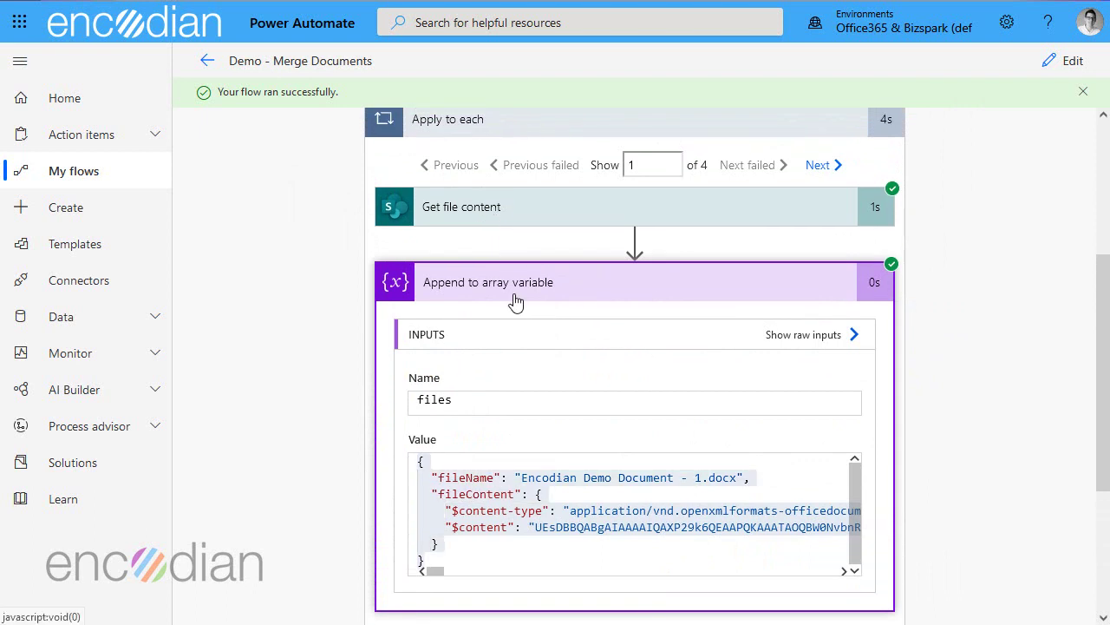
pyautogui.click(516, 295)
pyautogui.click(1071, 63)
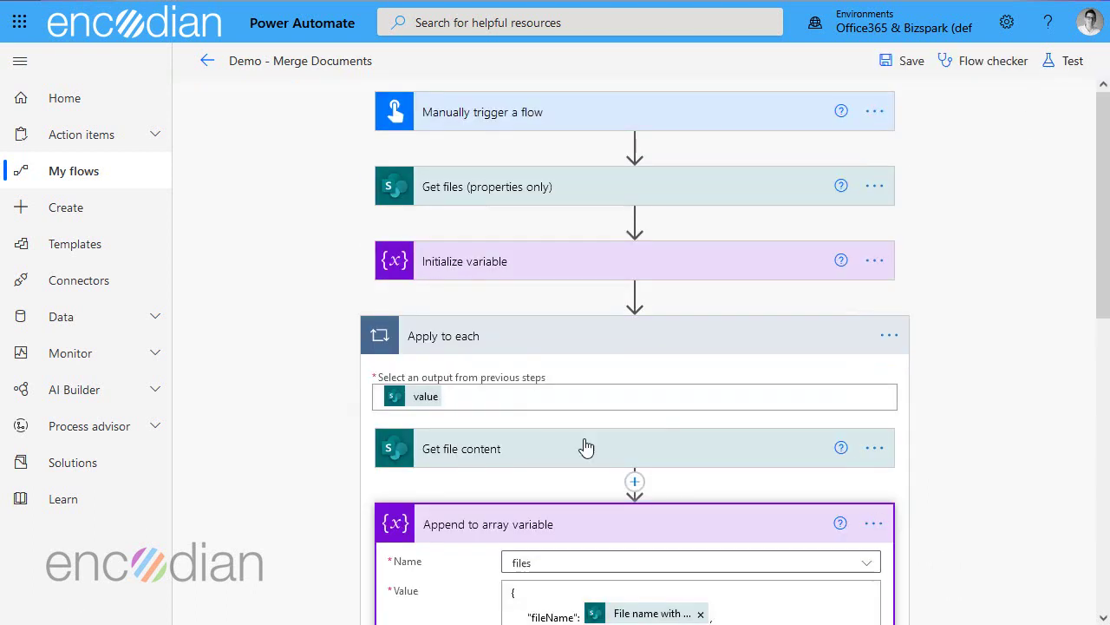
pyautogui.scroll(-3, 583, 416)
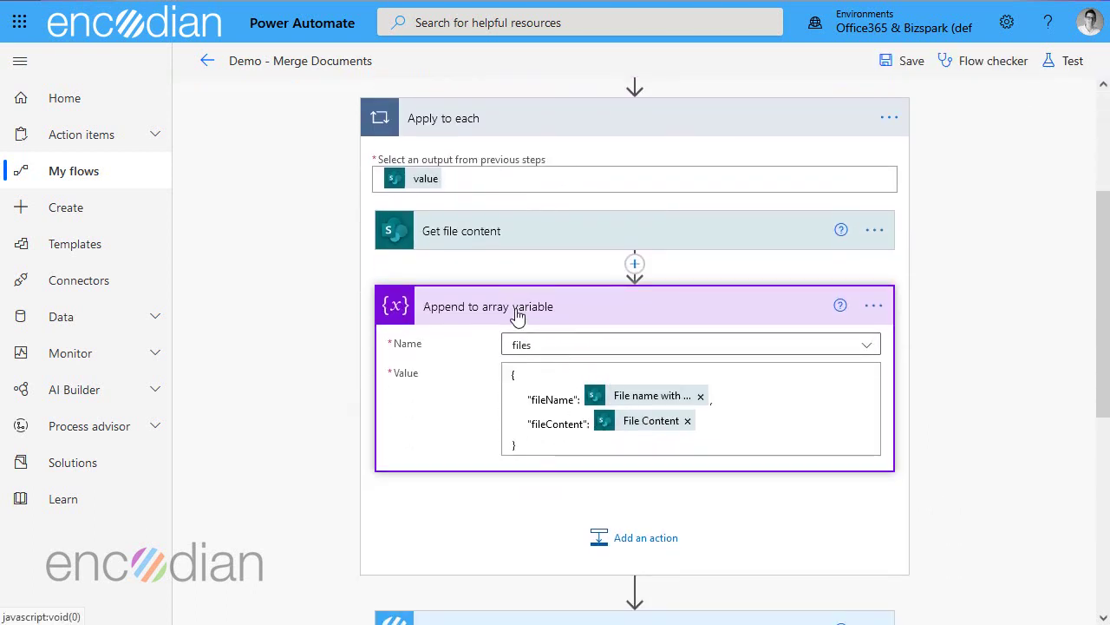
pyautogui.click(517, 314)
# - Insert an Encodian Convert HTML to PDF action after the Apply to each loop
pyautogui.click(634, 442)
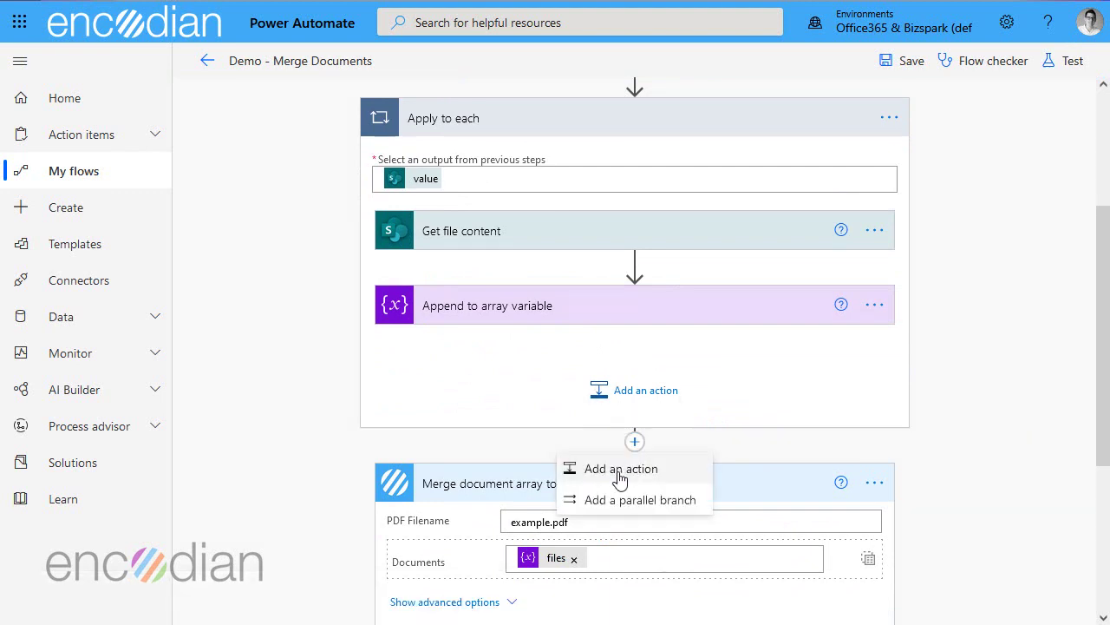
pyautogui.click(620, 473)
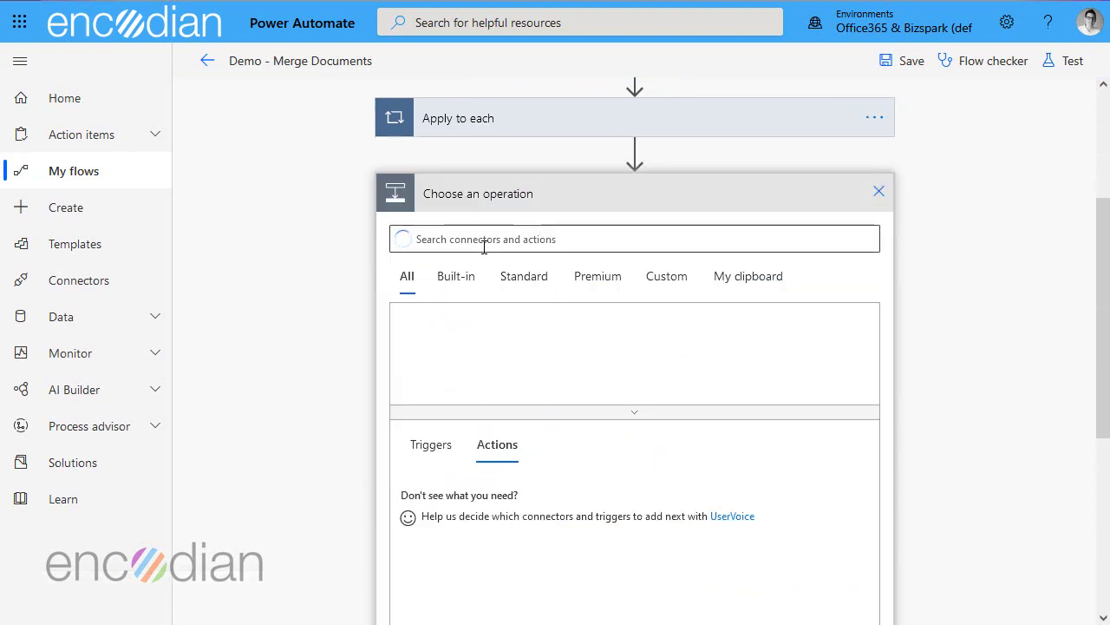
pyautogui.write('convert g')
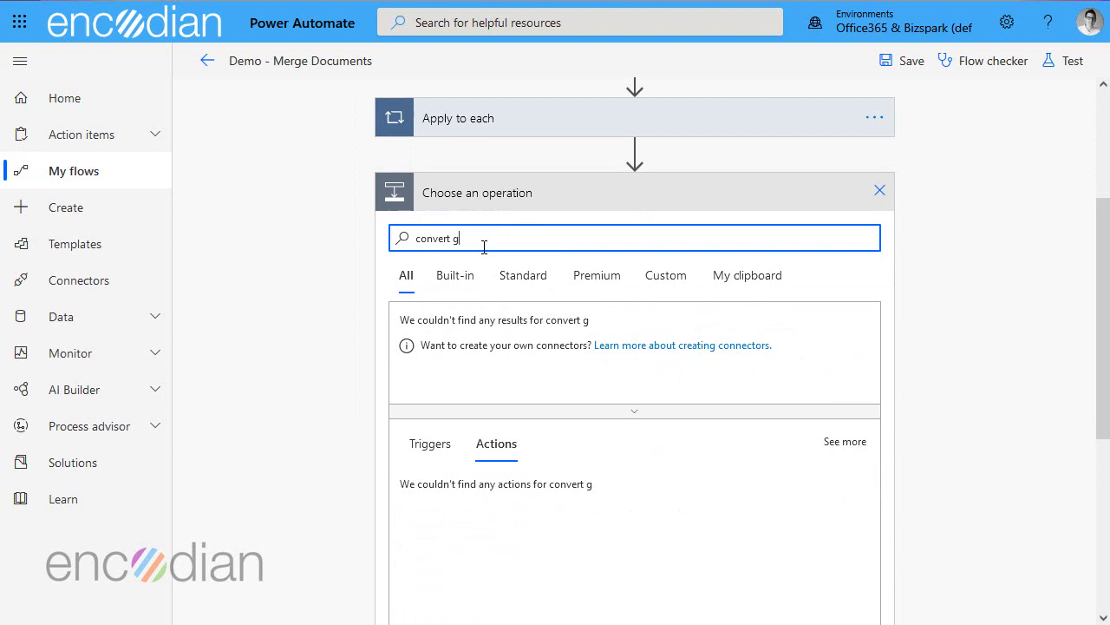
pyautogui.write('to')
pyautogui.press('BackSpace')
pyautogui.press('BackSpace')
pyautogui.press('BackSpace')
pyautogui.write('to gtml')
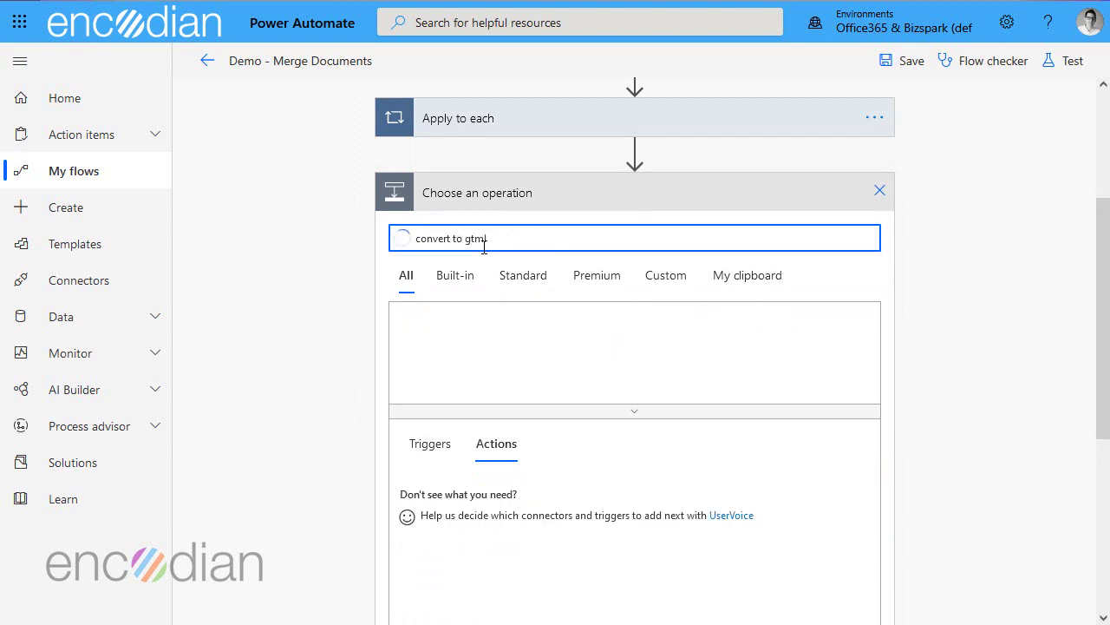
pyautogui.press('BackSpace')
pyautogui.press('BackSpace')
pyautogui.press('BackSpace')
pyautogui.press('BackSpace')
pyautogui.write('html')
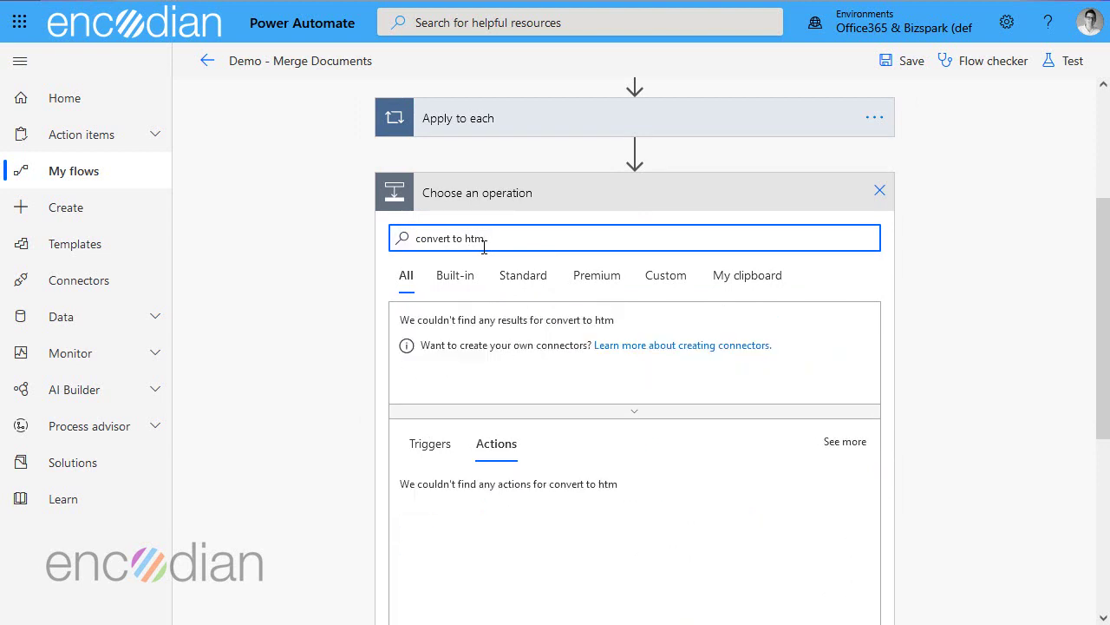
pyautogui.press('BackSpace')
pyautogui.press('BackSpace')
pyautogui.press('BackSpace')
pyautogui.press('BackSpace')
pyautogui.press('BackSpace')
pyautogui.press('BackSpace')
pyautogui.press('BackSpace')
pyautogui.write('html')
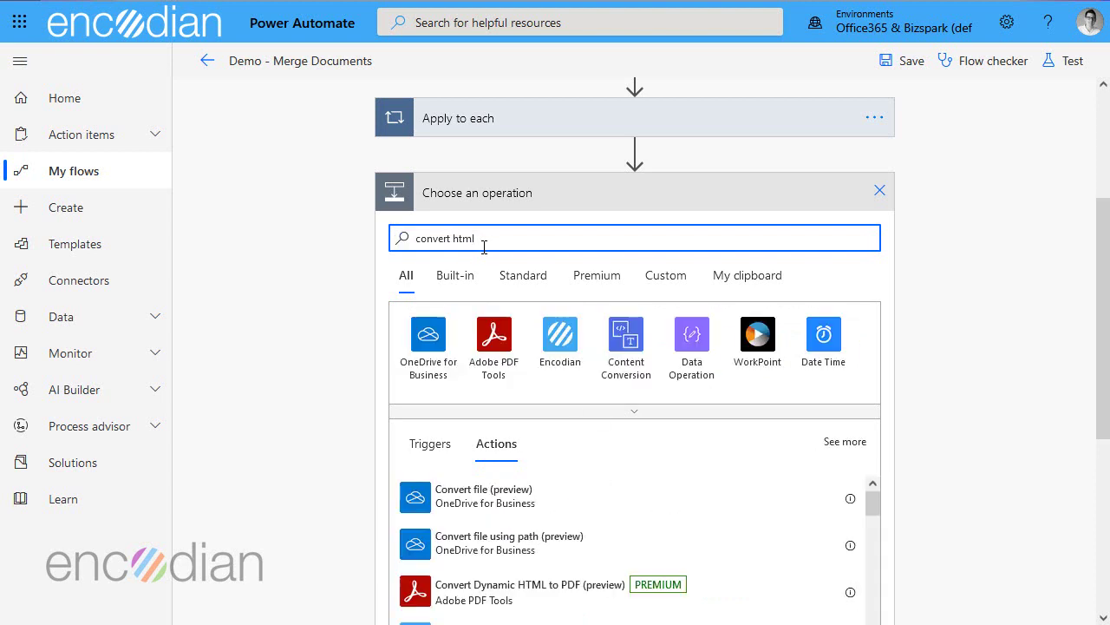
pyautogui.click(560, 347)
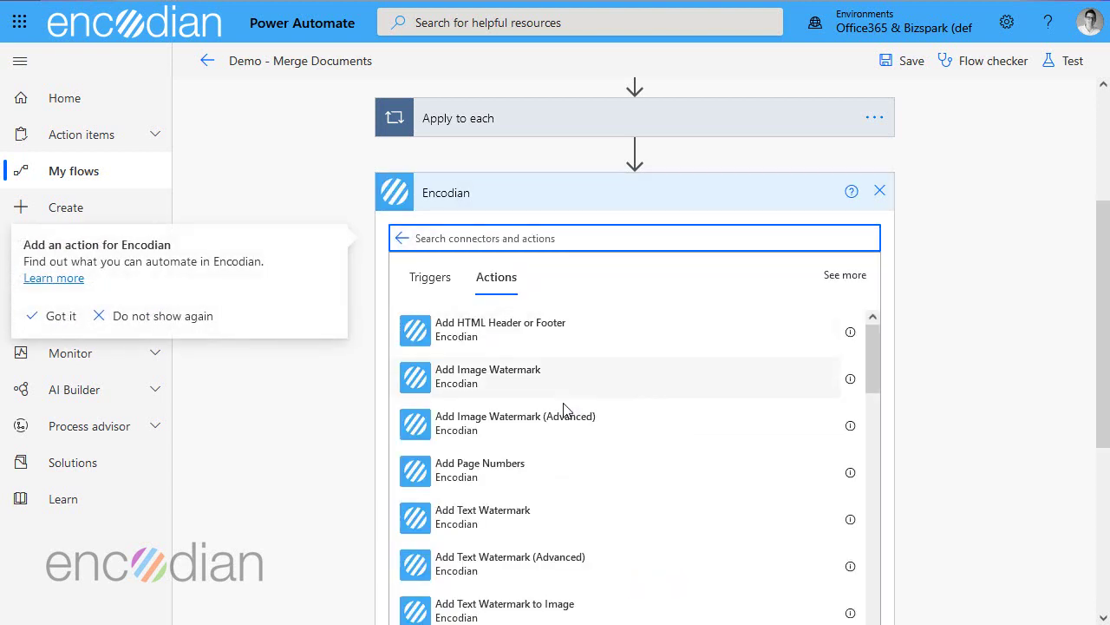
pyautogui.scroll(-5, 565, 411)
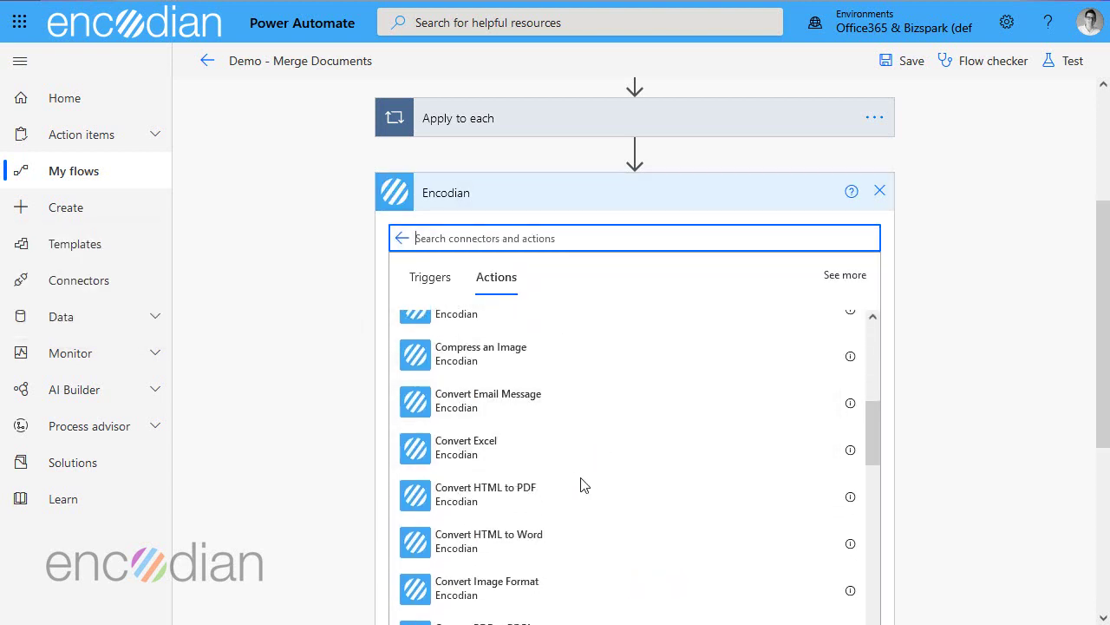
pyautogui.click(529, 497)
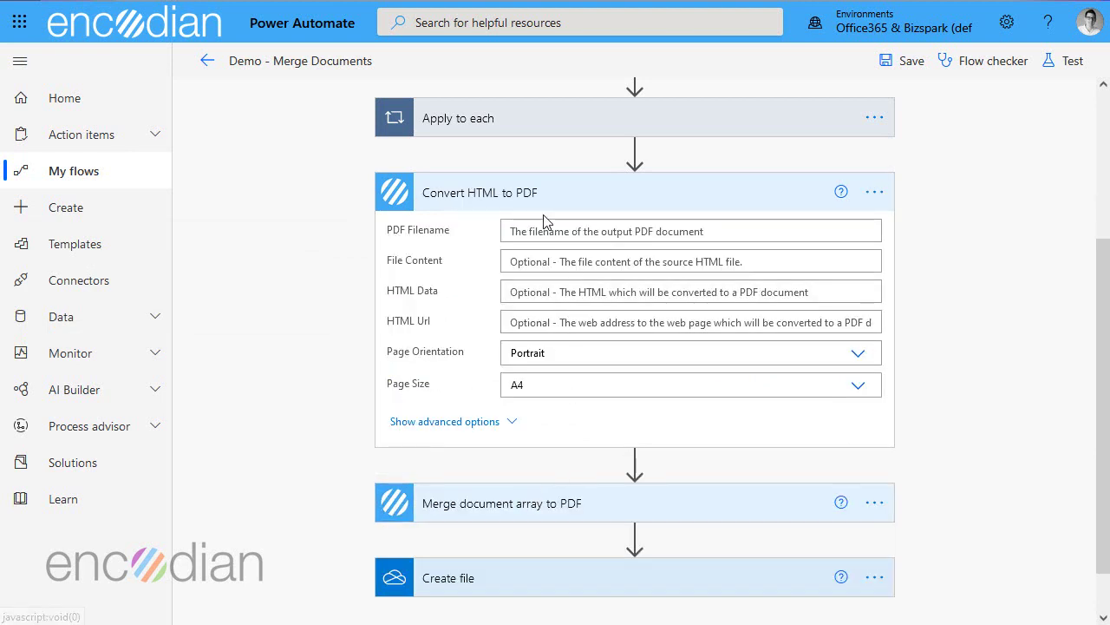
# - Set the PDF Filename to html.pdf
pyautogui.click(546, 231)
pyautogui.write('o')
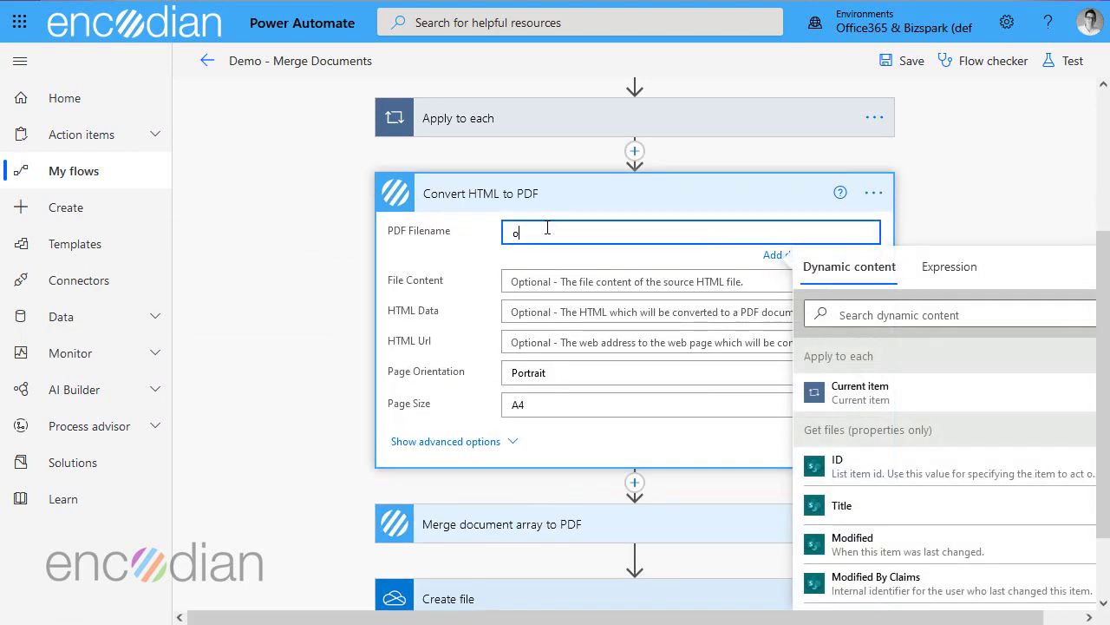
pyautogui.write('u')
pyautogui.press('BackSpace')
pyautogui.press('BackSpace')
pyautogui.write('h')
# - Paste the Hello Encodian! HTML snippet into HTML Data and collapse the card
pyautogui.click(519, 284)
pyautogui.click(517, 290)
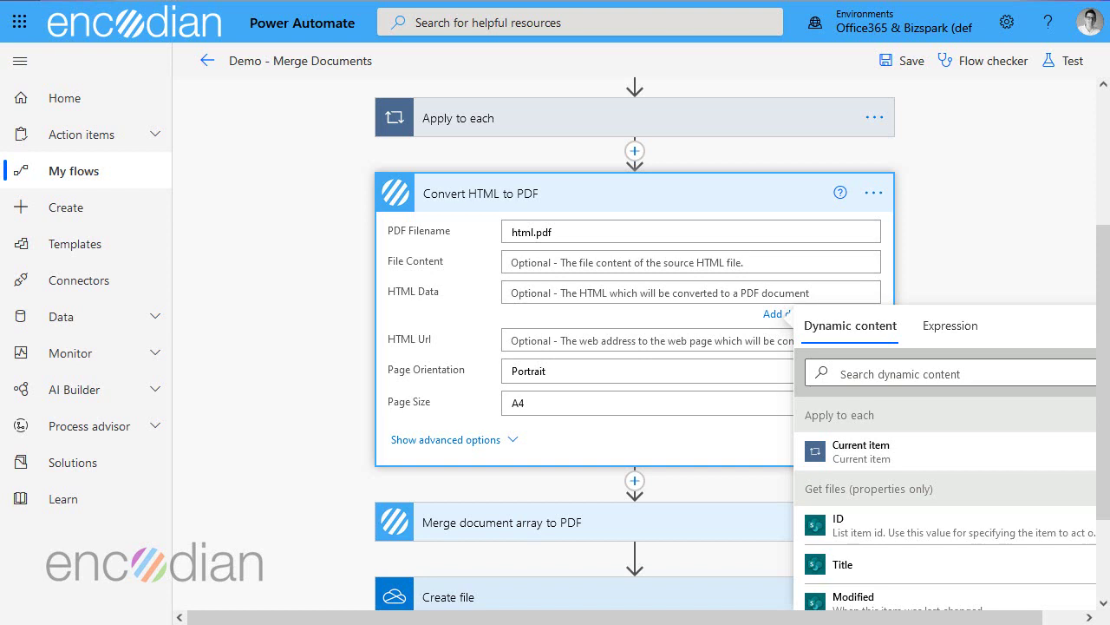
pyautogui.click(564, 288)
pyautogui.write('<html> <body> <h1>Hello Encodian!</h1> </body> </html>')
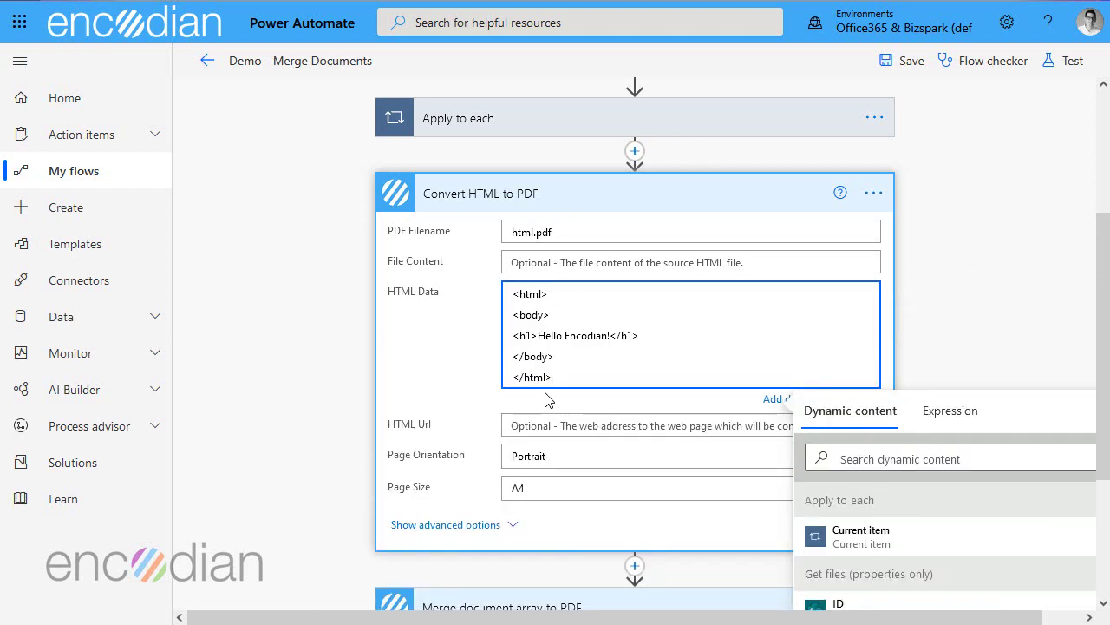
pyautogui.click(406, 365)
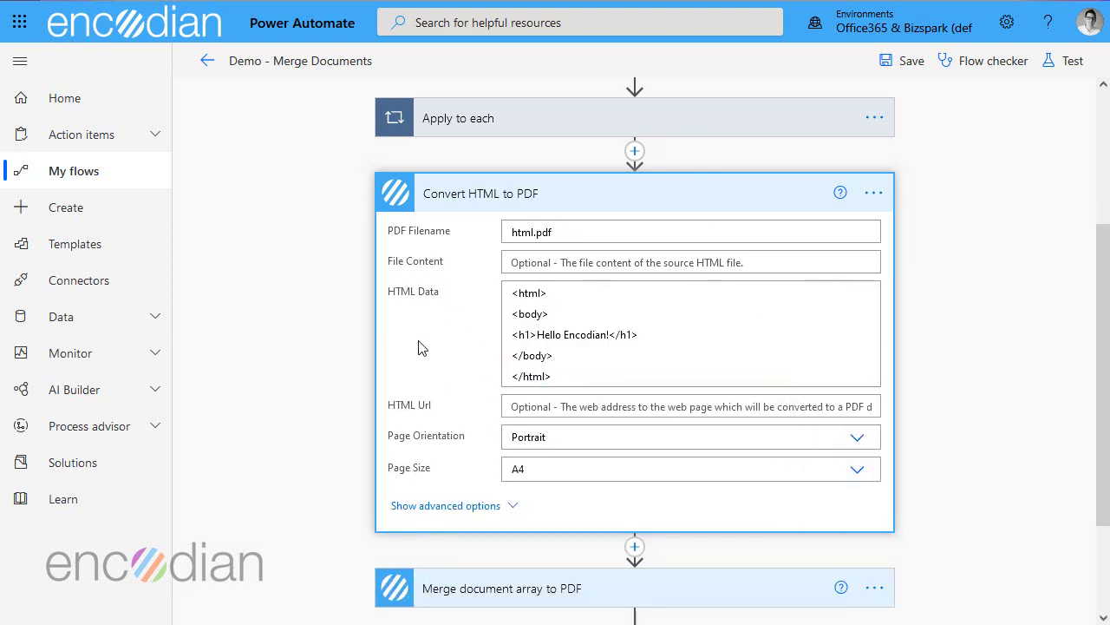
pyautogui.moveTo(558, 376); pyautogui.dragTo(515, 292)
pyautogui.click(495, 204)
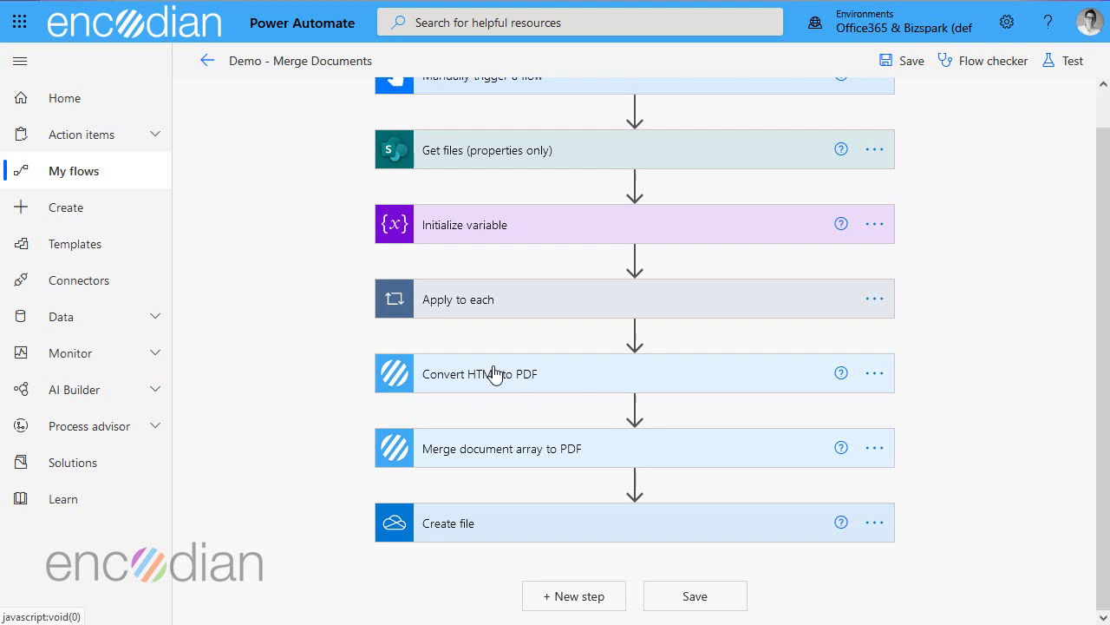
# - Add an Append to array variable step after Convert HTML to PDF targeting files
pyautogui.click(635, 408)
pyautogui.click(603, 438)
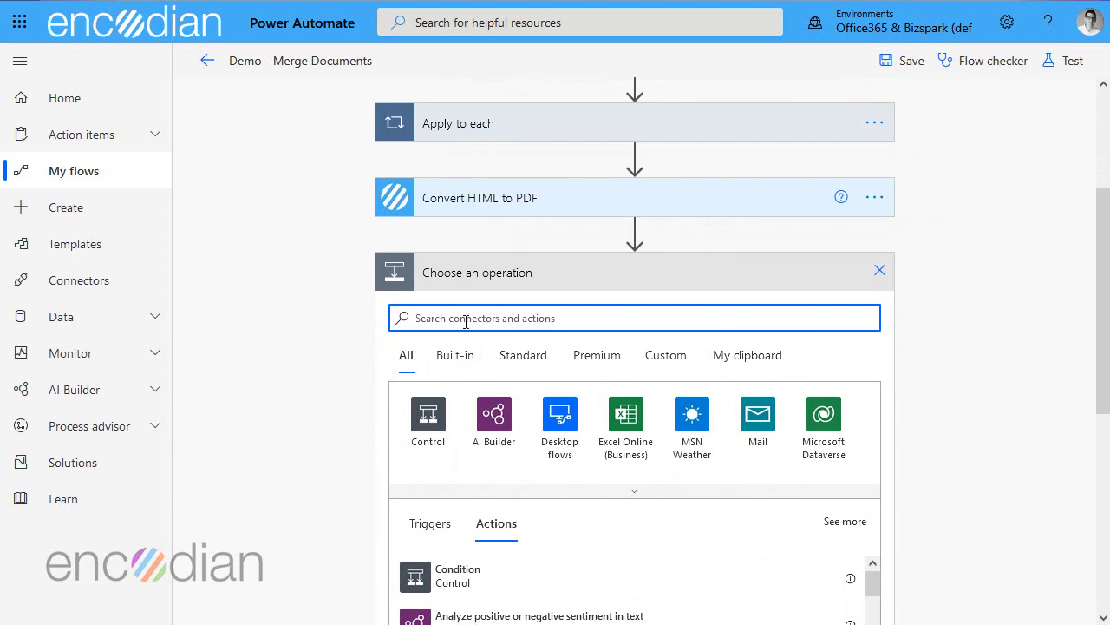
pyautogui.write('append to array')
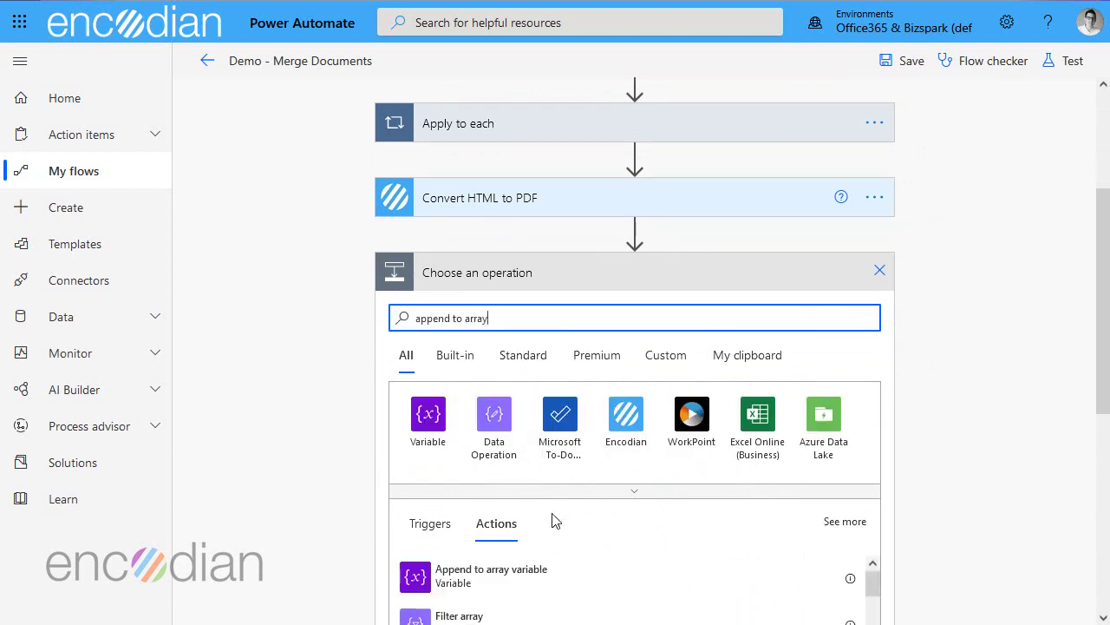
pyautogui.scroll(-2, 538, 503)
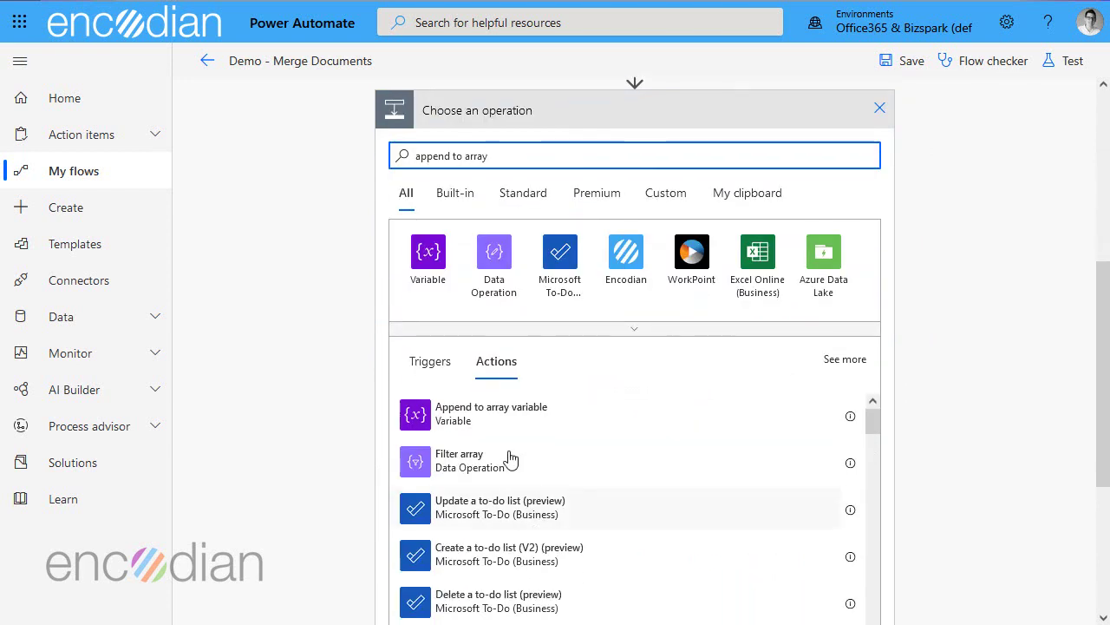
pyautogui.click(495, 419)
pyautogui.click(536, 337)
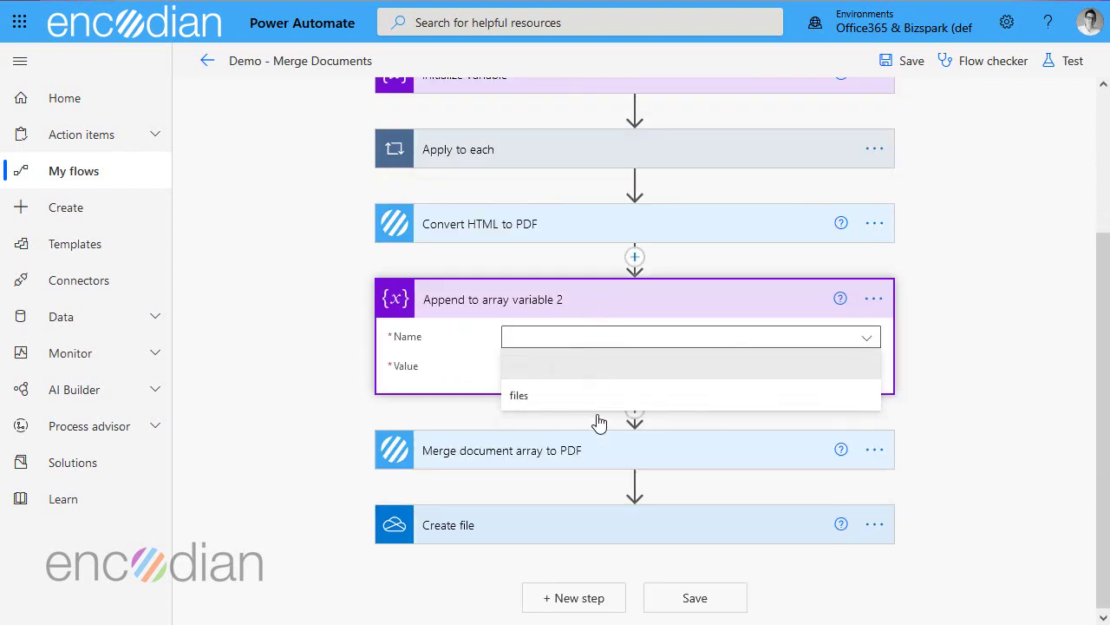
pyautogui.click(520, 396)
pyautogui.click(532, 368)
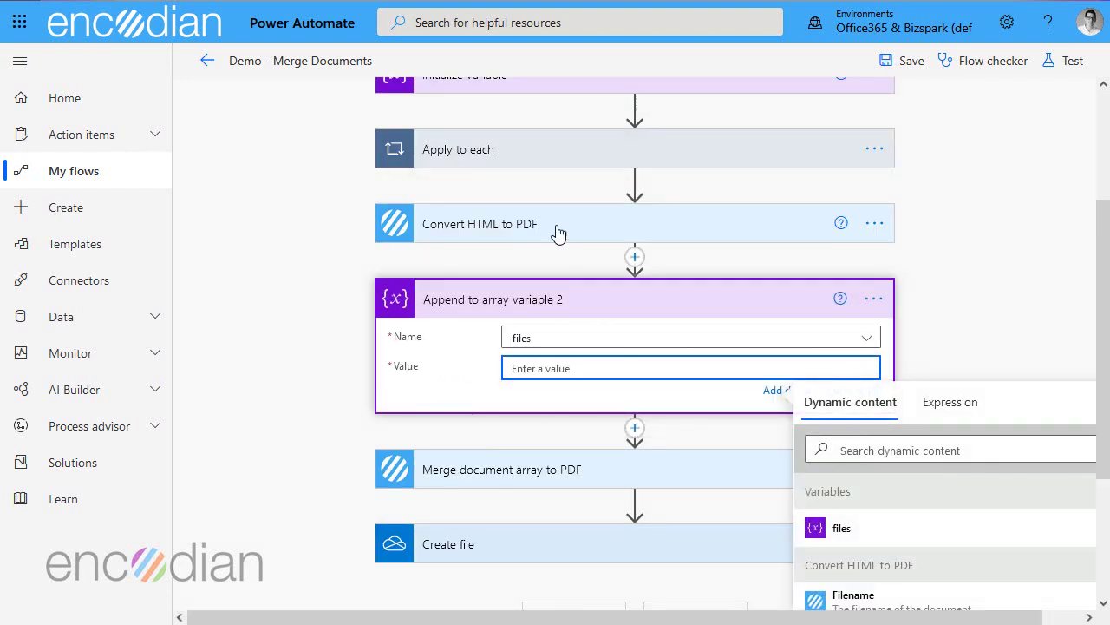
# - Copy the fileName/fileContent JSON from the loop's append step into the new Value
pyautogui.click(490, 151)
pyautogui.click(513, 347)
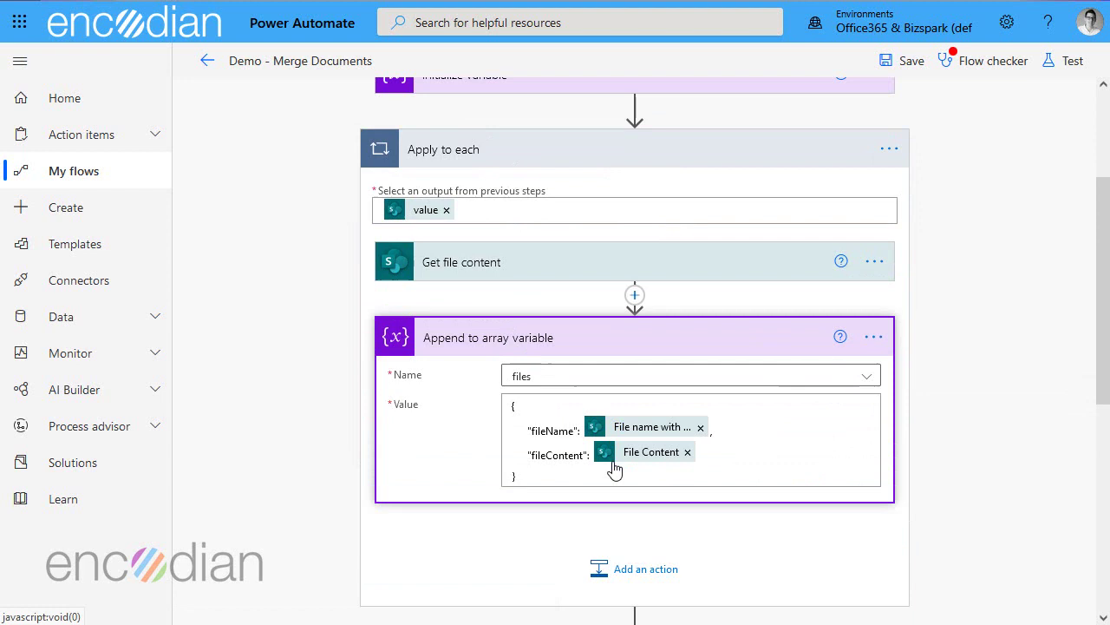
pyautogui.click(551, 467)
pyautogui.hotkey('ctrl', 'a')
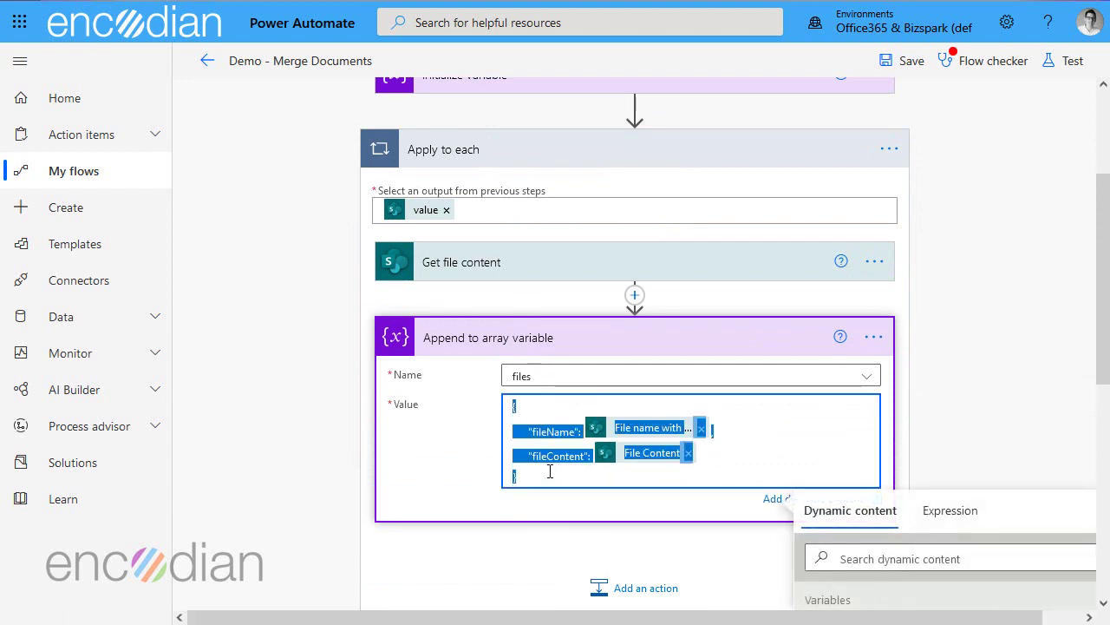
pyautogui.scroll(-3, 417, 376)
pyautogui.hotkey('ctrl', 'c')
pyautogui.click(533, 569)
pyautogui.hotkey('ctrl', 'v')
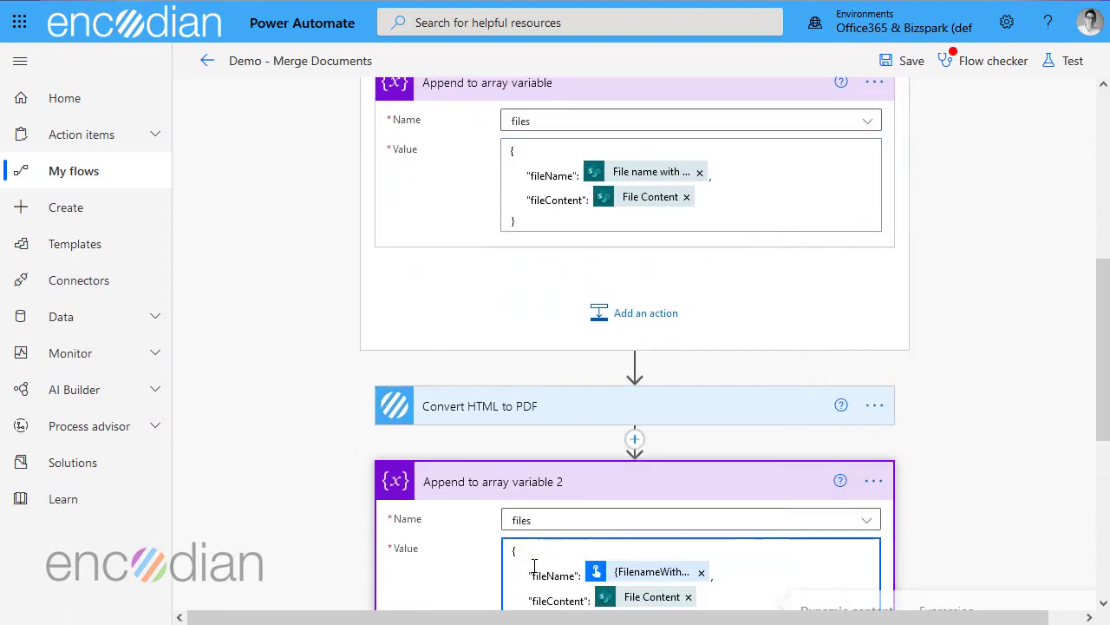
# - Replace the tokens with Convert HTML to PDF's Filename and File Content, then save
pyautogui.scroll(-2, 556, 542)
pyautogui.scroll(-1, 555, 542)
pyautogui.click(704, 353)
pyautogui.click(689, 377)
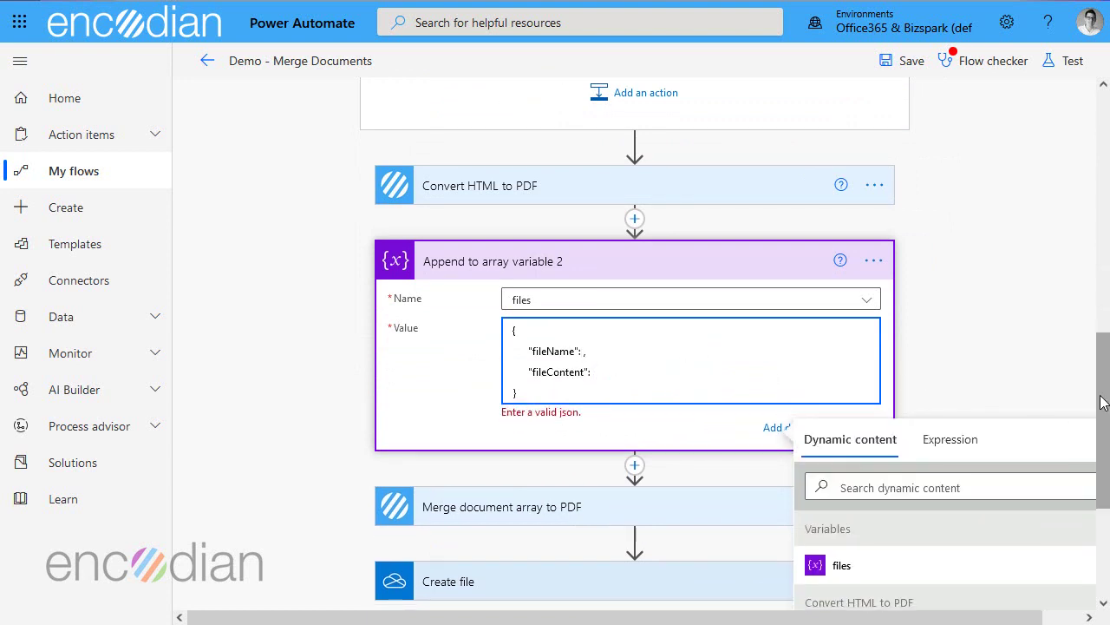
pyautogui.scroll(-4, 1103, 402)
pyautogui.click(871, 447)
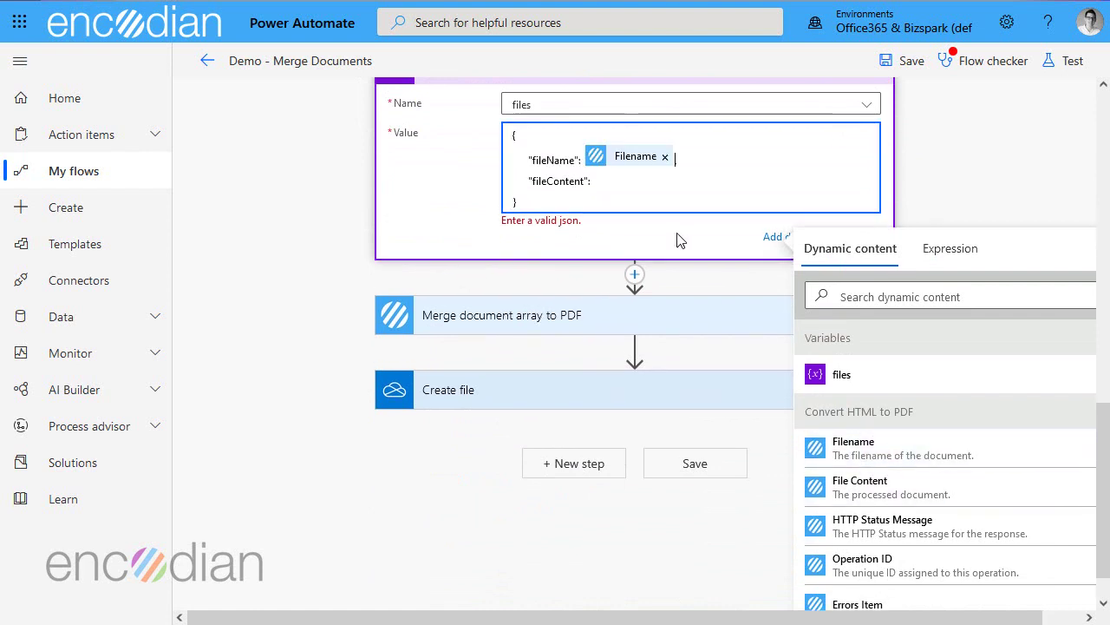
pyautogui.click(630, 186)
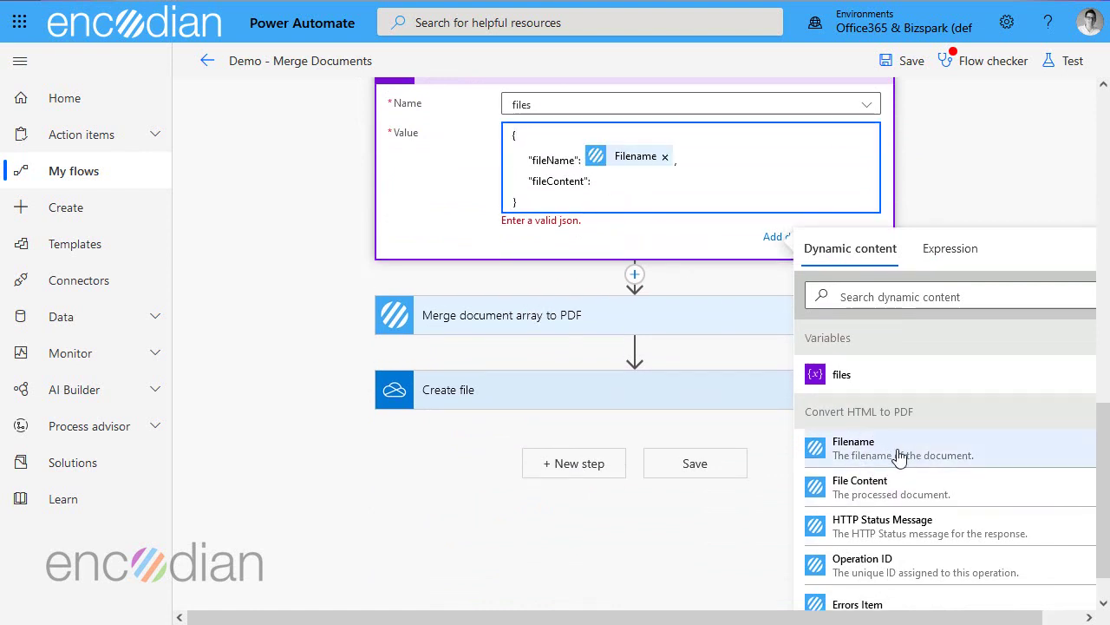
pyautogui.click(900, 486)
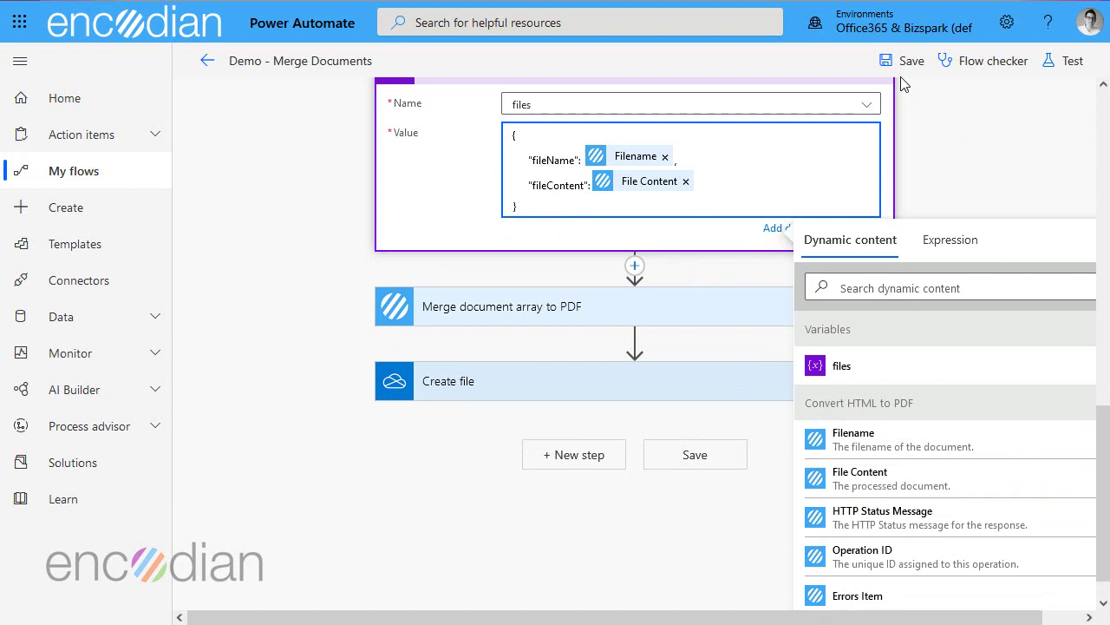
pyautogui.click(907, 63)
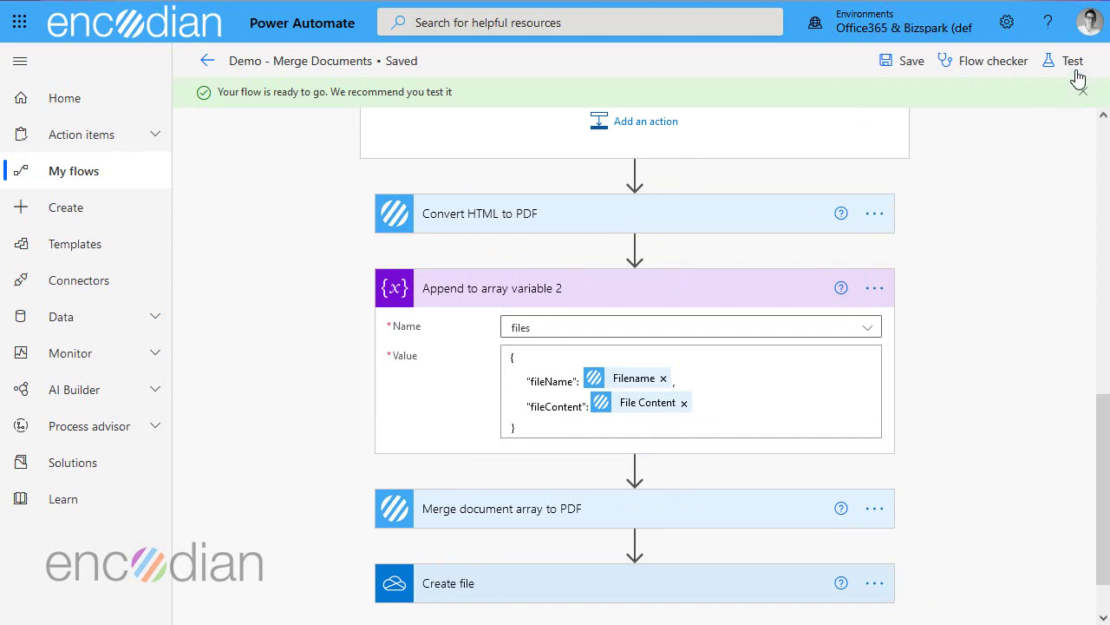
# - Retest using the earlier successful run's trigger and open the running merge step's details
pyautogui.click(1083, 92)
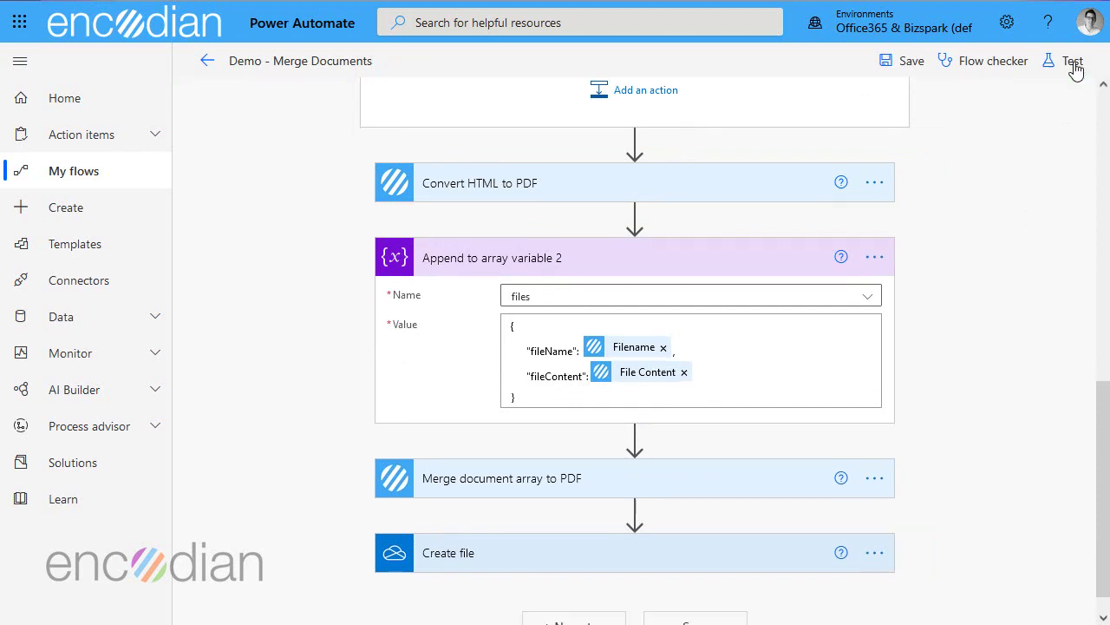
pyautogui.click(1072, 63)
pyautogui.click(872, 150)
pyautogui.click(865, 181)
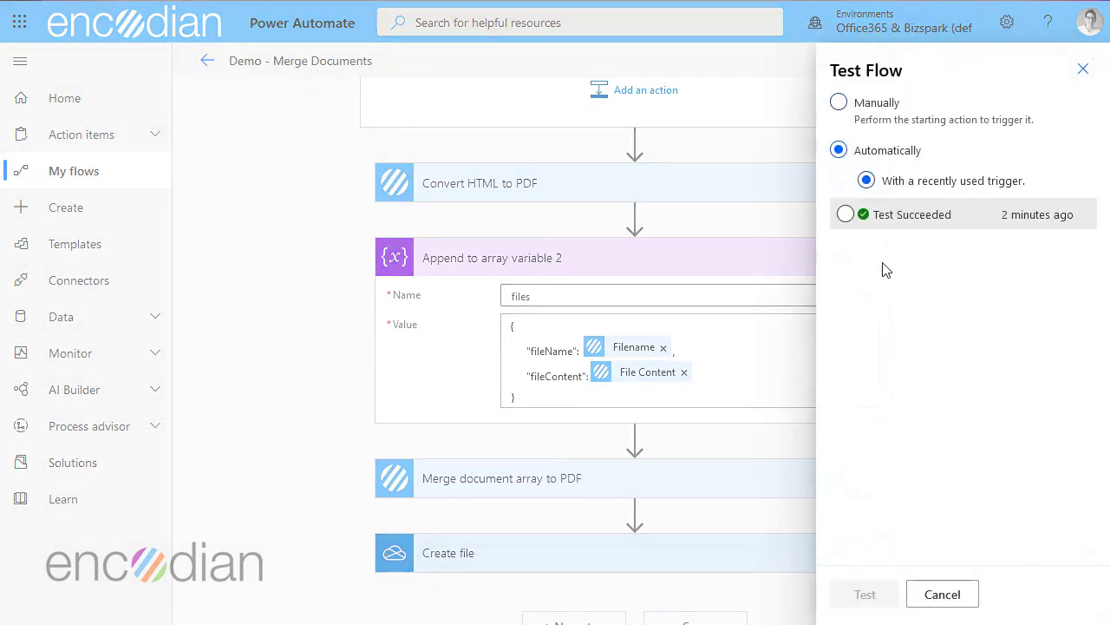
pyautogui.click(878, 224)
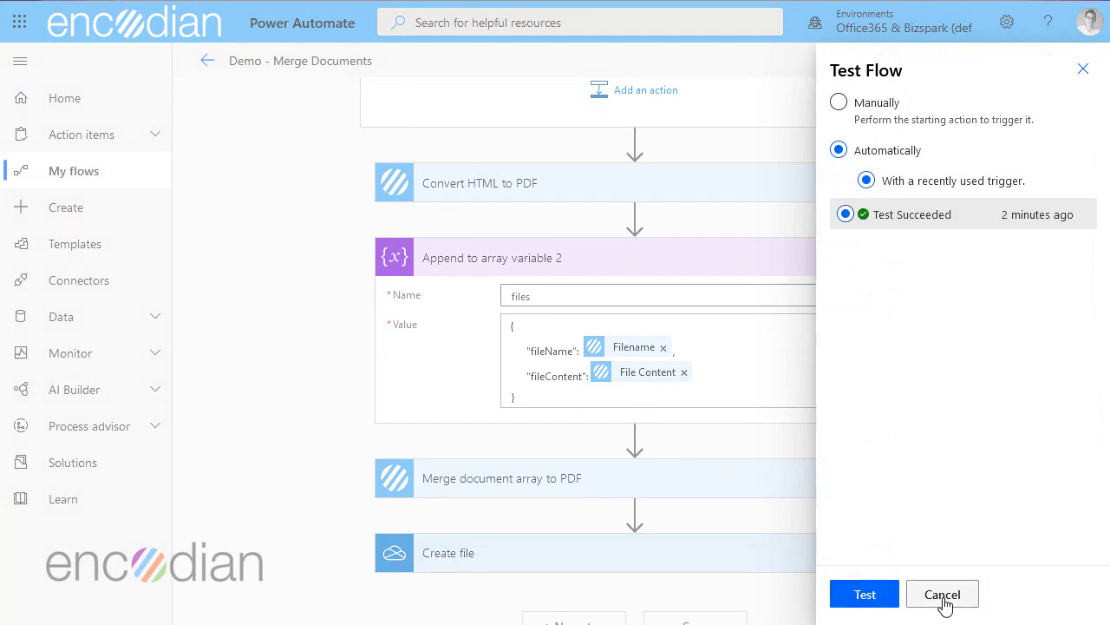
pyautogui.click(882, 595)
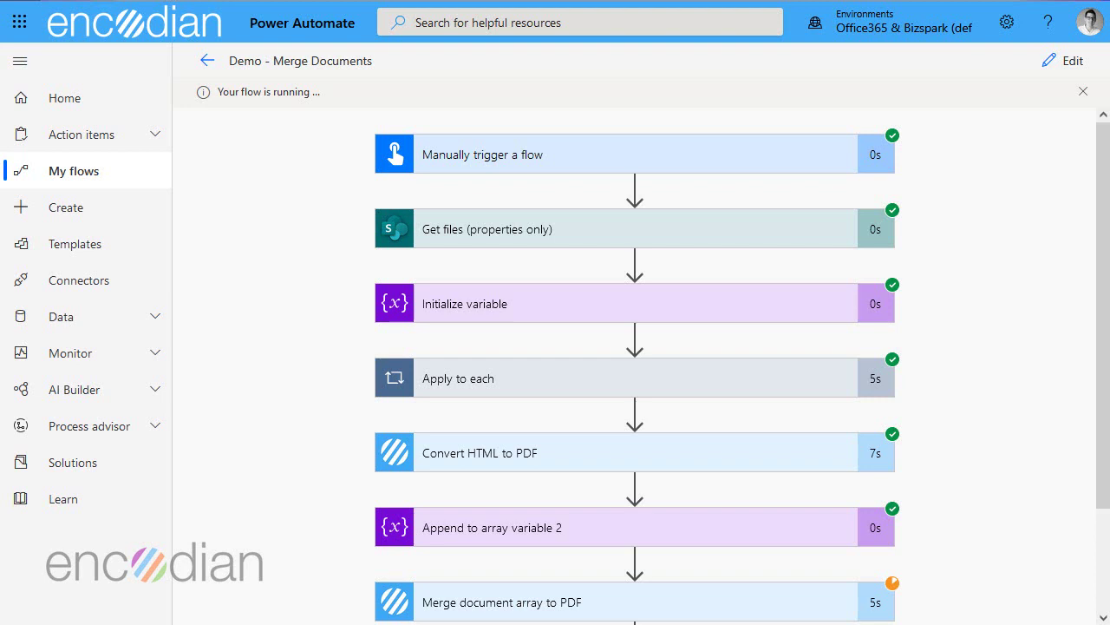
pyautogui.scroll(-1, 954, 404)
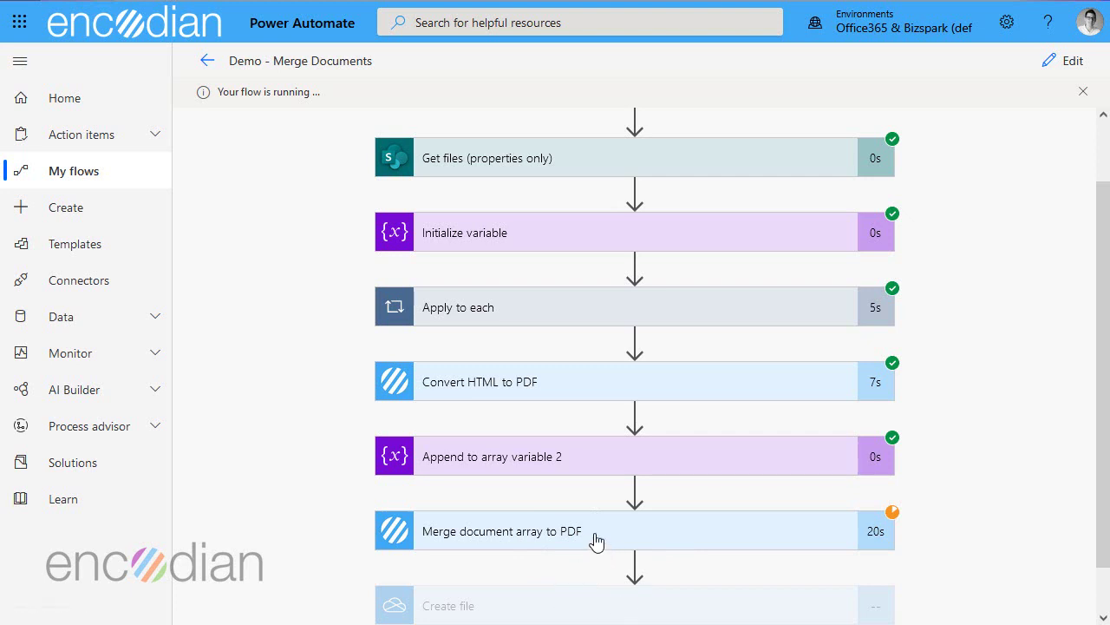
pyautogui.click(596, 538)
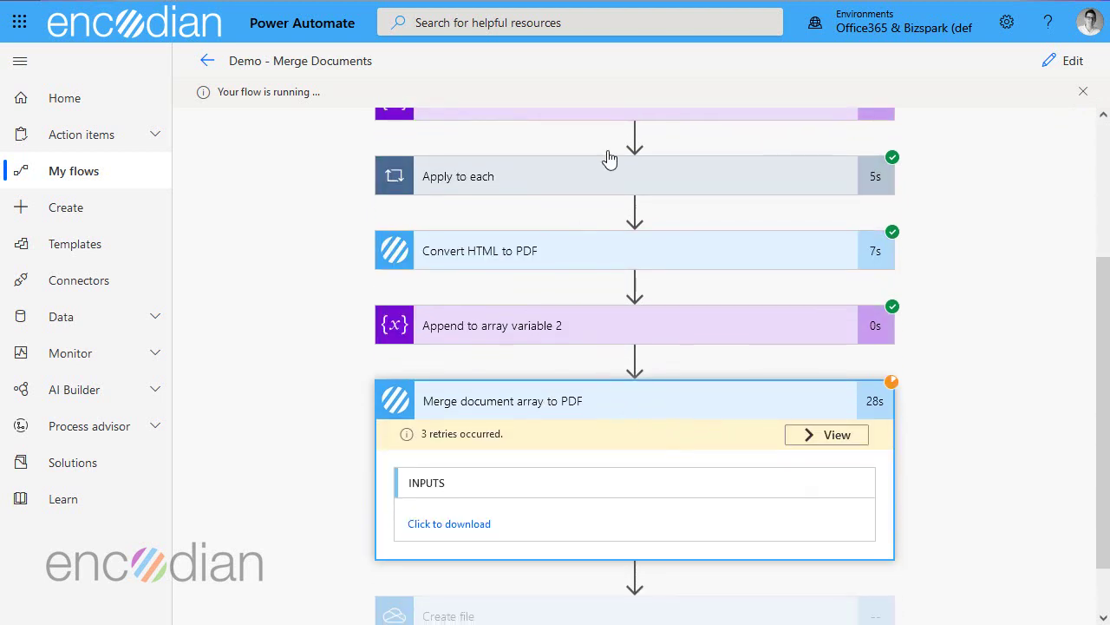
# - Expand Apply to each and show the loop append step's run inputs
pyautogui.click(562, 184)
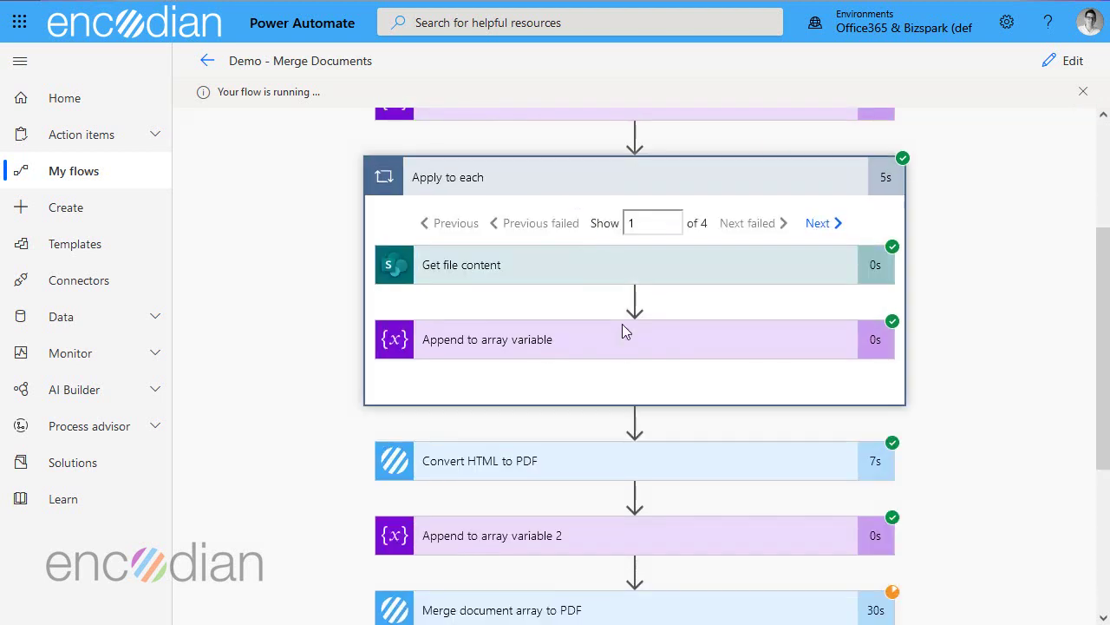
pyautogui.click(566, 346)
pyautogui.scroll(-1, 526, 545)
pyautogui.moveTo(441, 448); pyautogui.dragTo(609, 493)
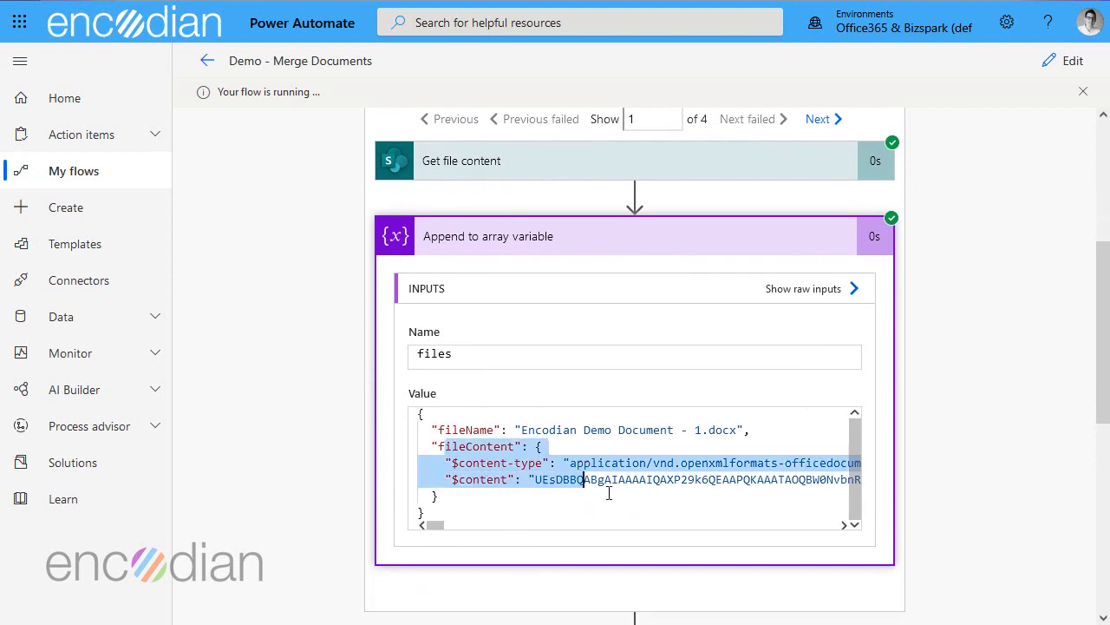
pyautogui.scroll(-3, 604, 446)
# - Open Append to array variable 2's inputs and select the base64 fileContent string
pyautogui.click(519, 451)
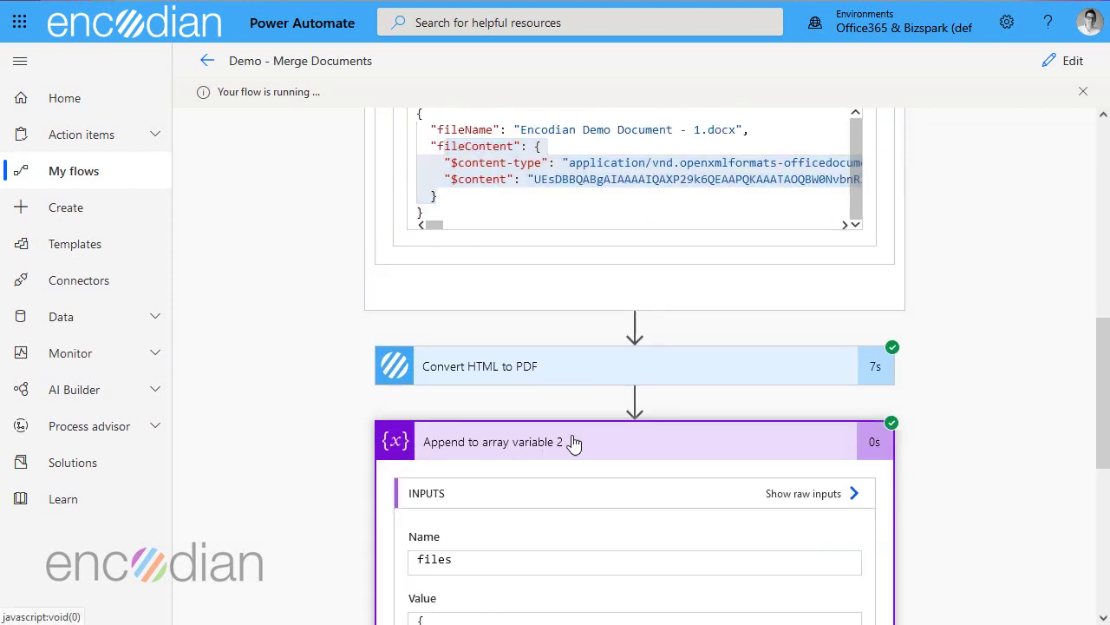
pyautogui.scroll(-3, 574, 443)
pyautogui.moveTo(433, 405); pyautogui.dragTo(649, 420)
pyautogui.click(545, 422)
pyautogui.doubleClick(544, 422)
pyautogui.click(545, 422)
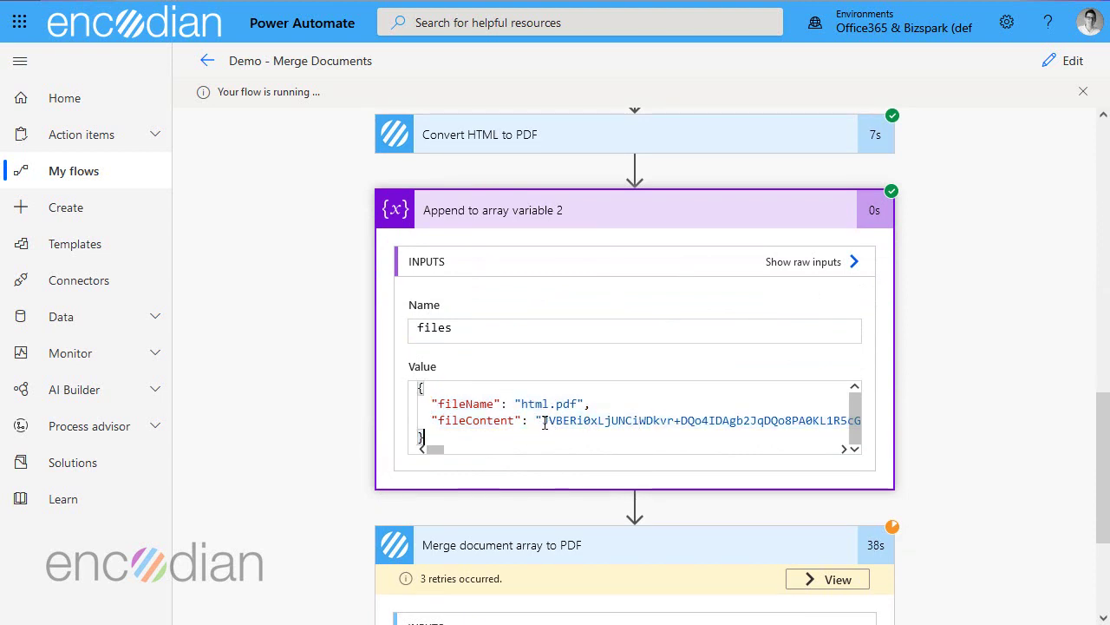
pyautogui.moveTo(545, 423); pyautogui.dragTo(813, 423)
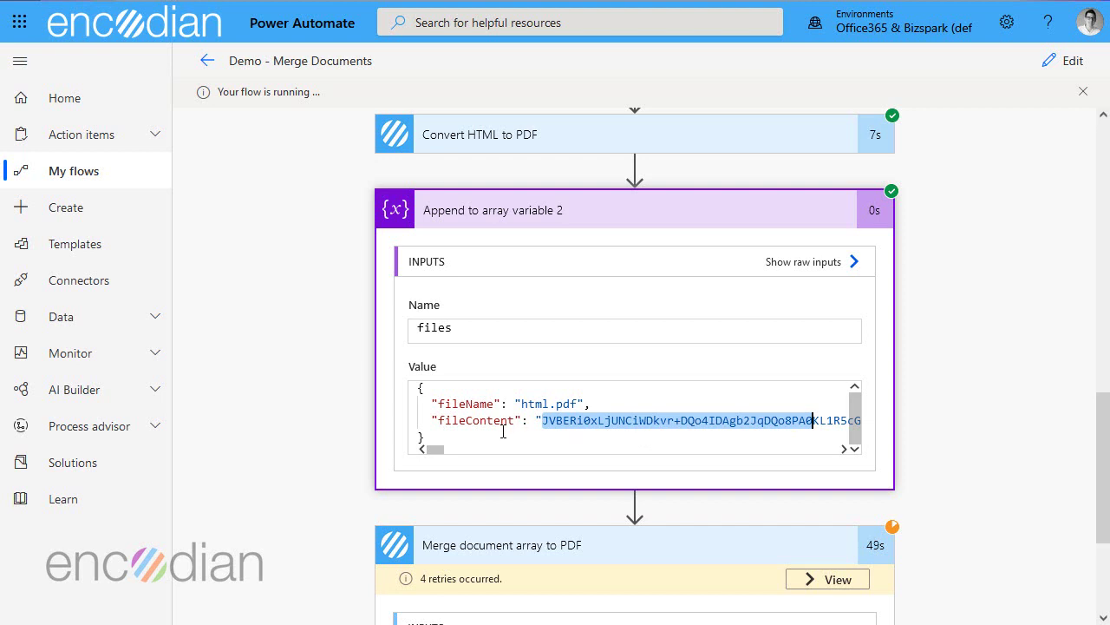
pyautogui.click(541, 419)
pyautogui.moveTo(541, 420); pyautogui.dragTo(822, 420)
pyautogui.scroll(-1, 547, 423)
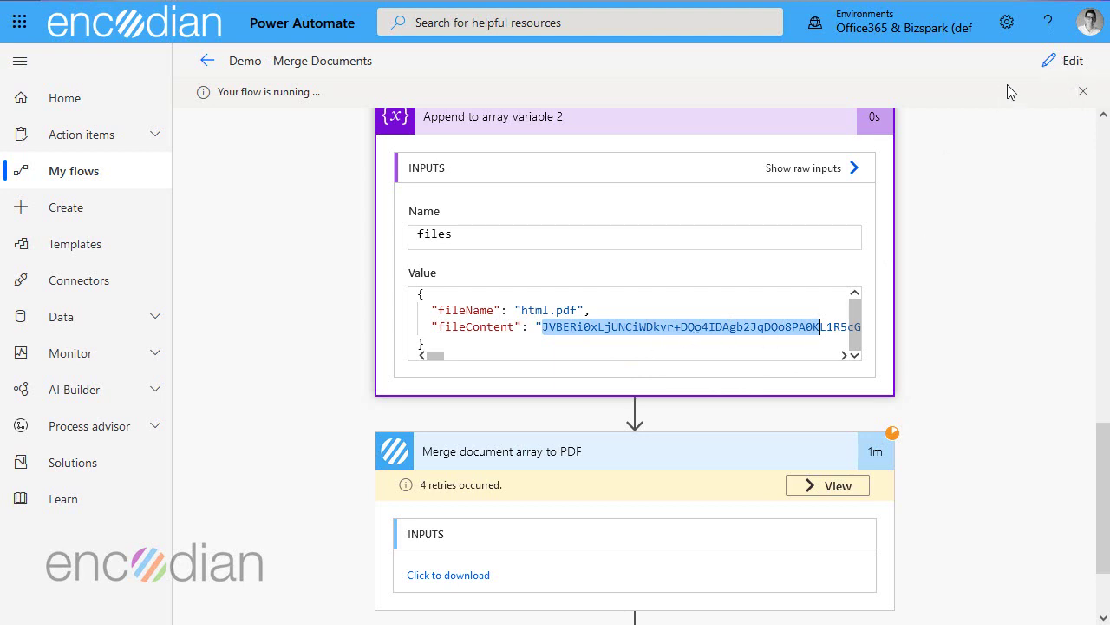
# - In edit mode, remove fileContent's File Content token and start a base64ToBinary expression
pyautogui.click(1052, 64)
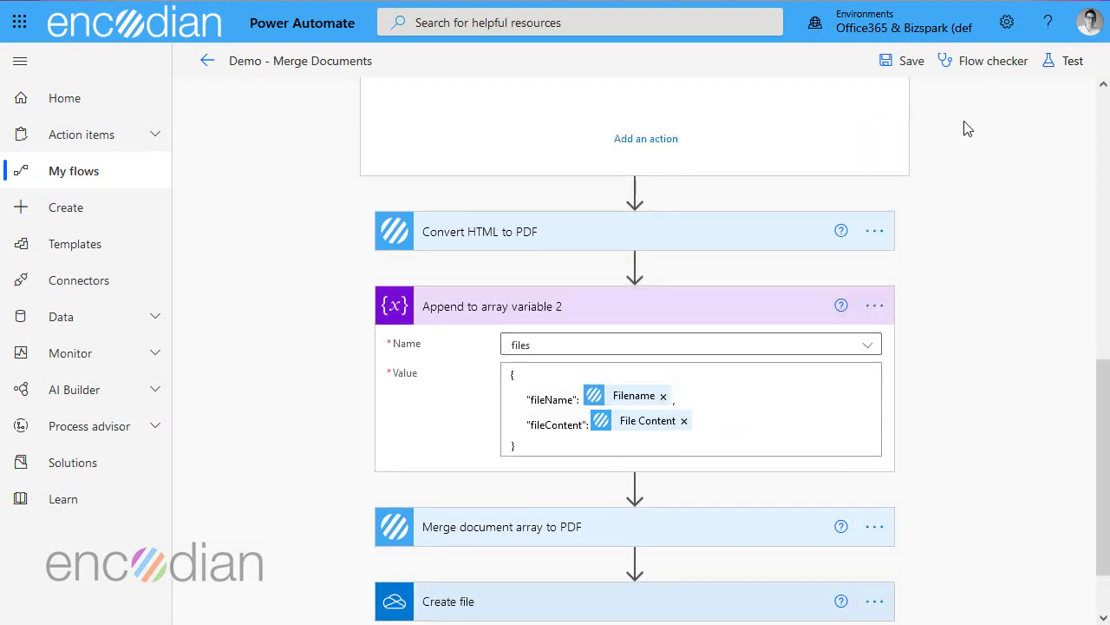
pyautogui.click(684, 421)
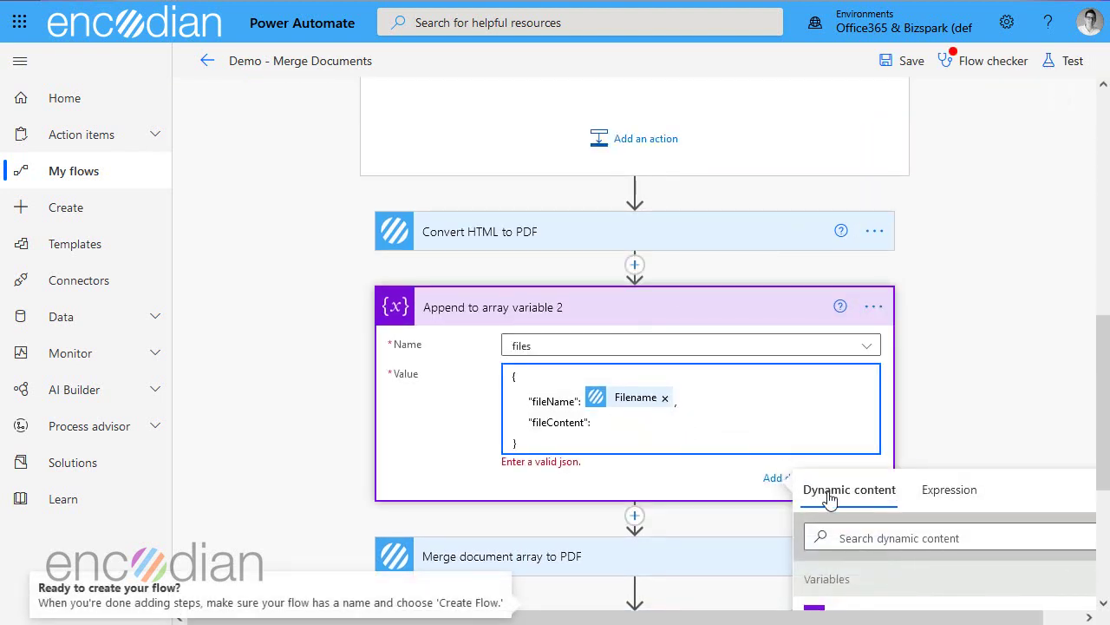
pyautogui.click(925, 493)
pyautogui.write('bas')
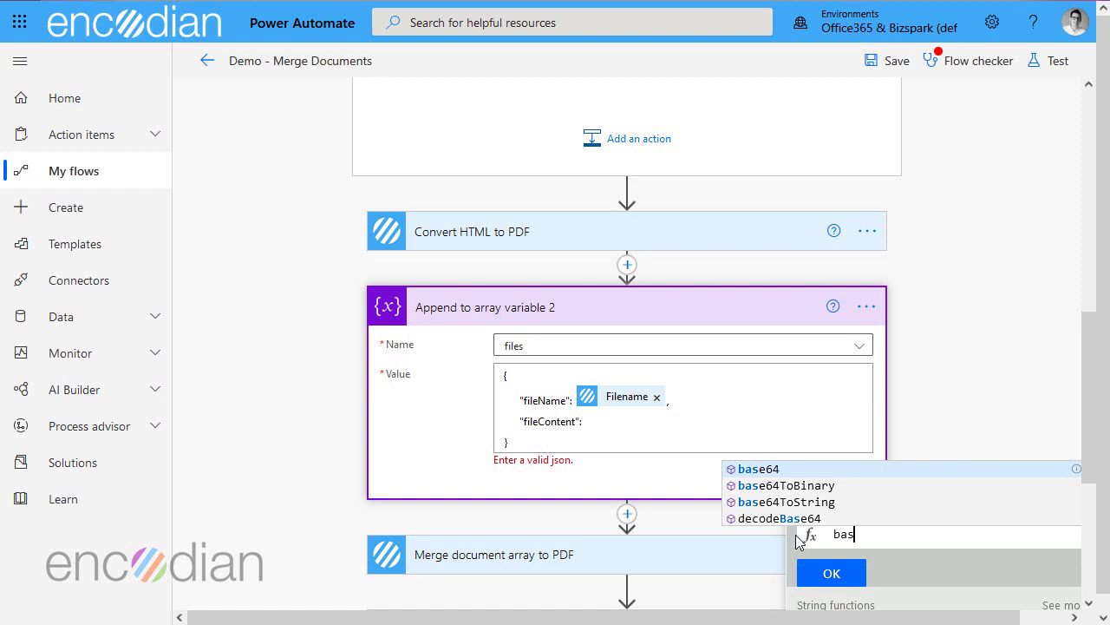
pyautogui.write('e')
pyautogui.click(833, 486)
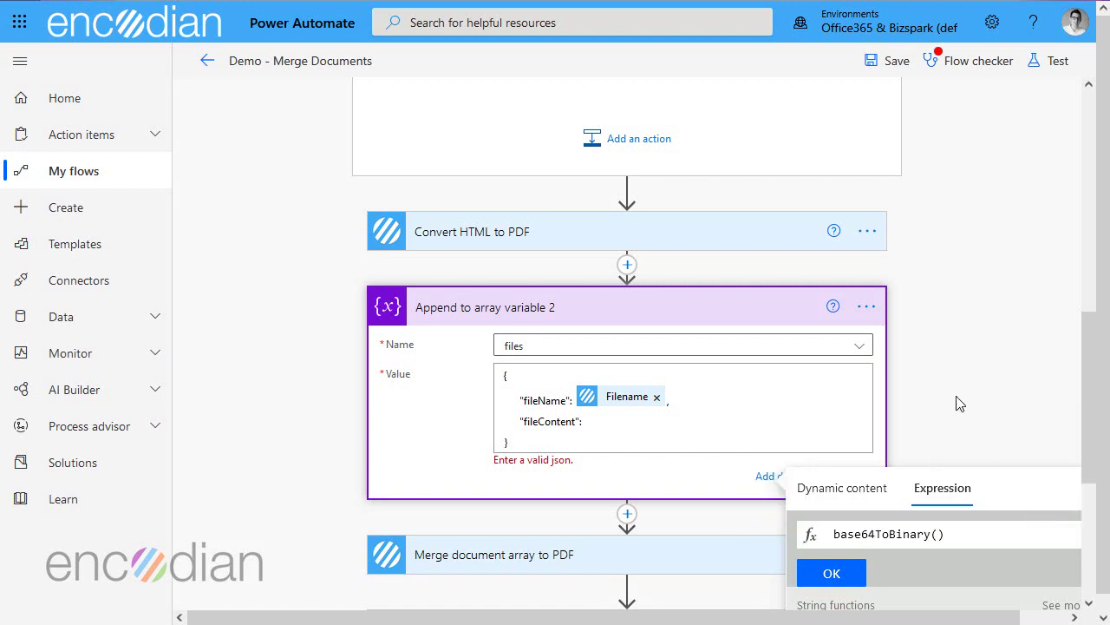
# - Insert Convert HTML to PDF File Content into base64ToBinary, confirm, and recheck the expression
pyautogui.scroll(-3, 954, 402)
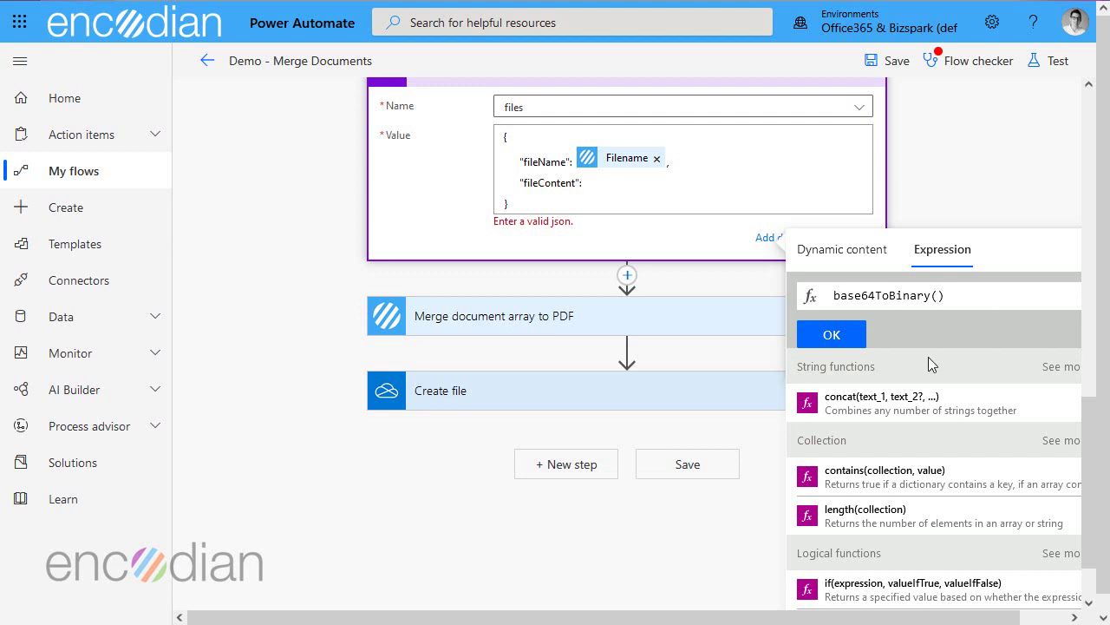
pyautogui.click(842, 249)
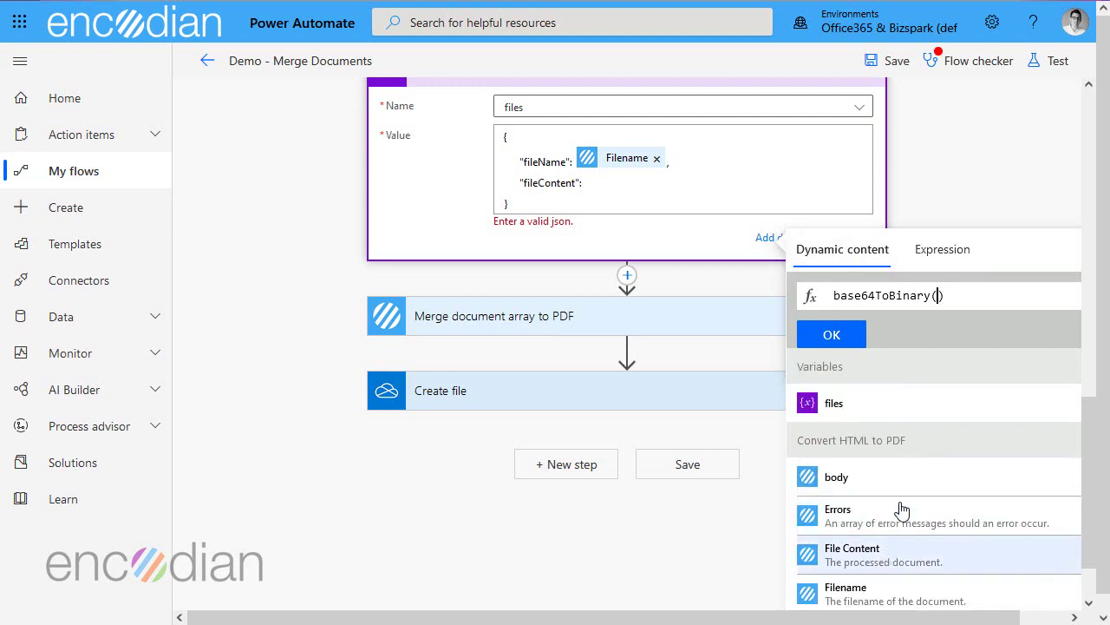
pyautogui.click(889, 566)
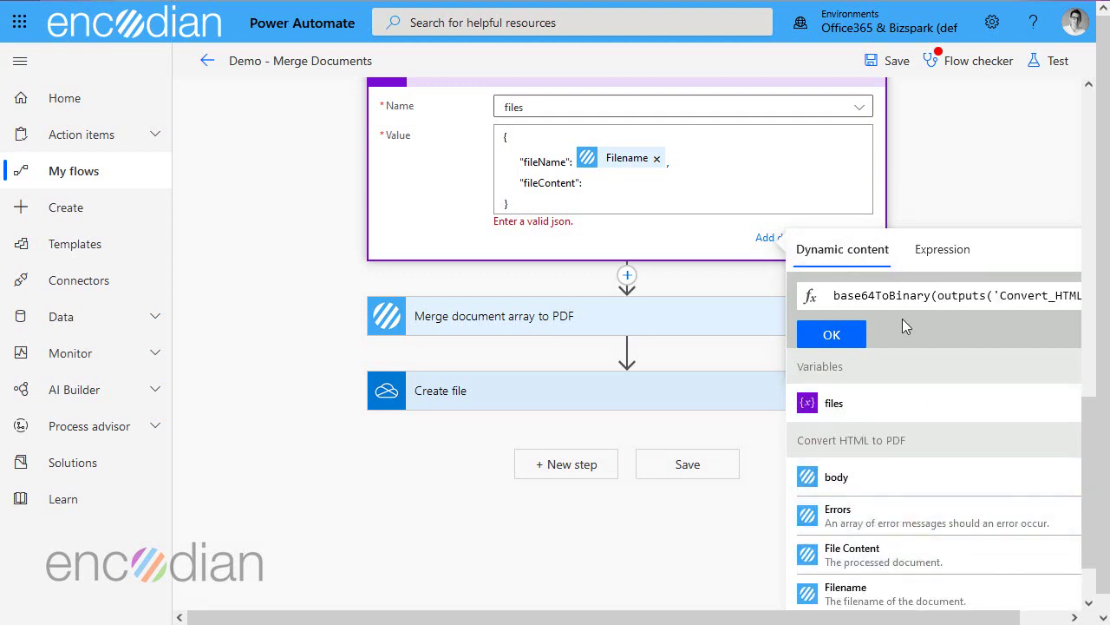
pyautogui.click(832, 334)
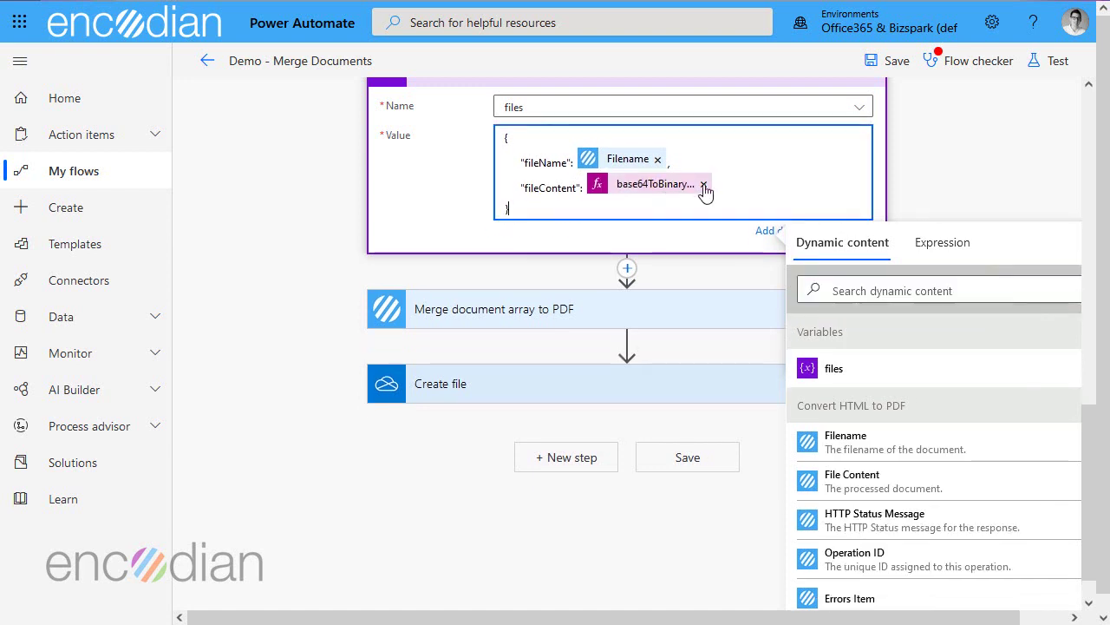
pyautogui.click(860, 193)
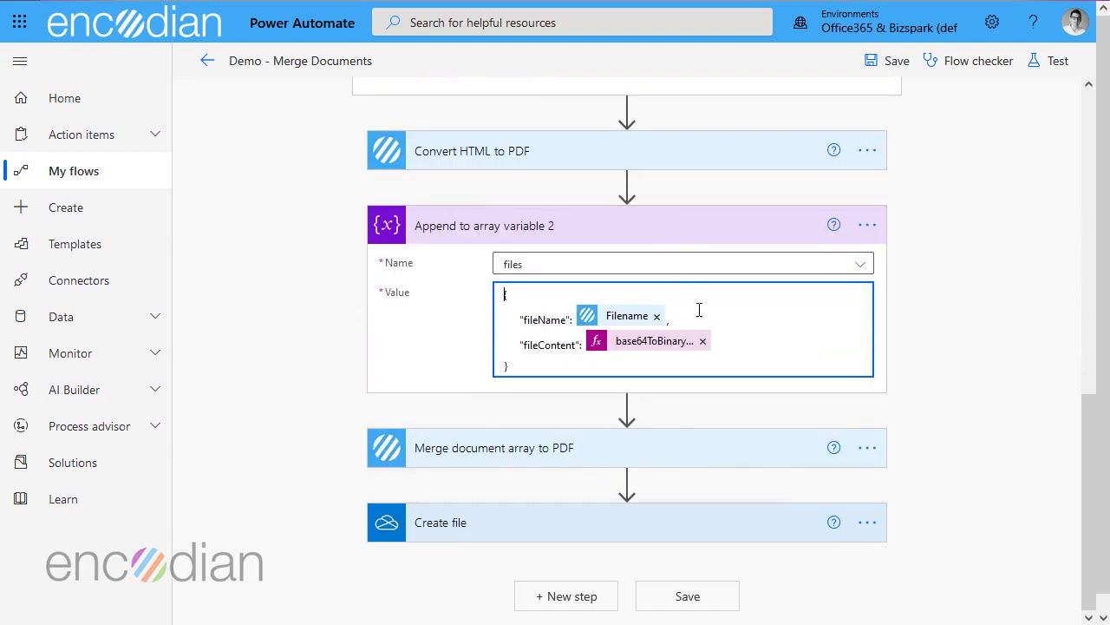
pyautogui.click(650, 340)
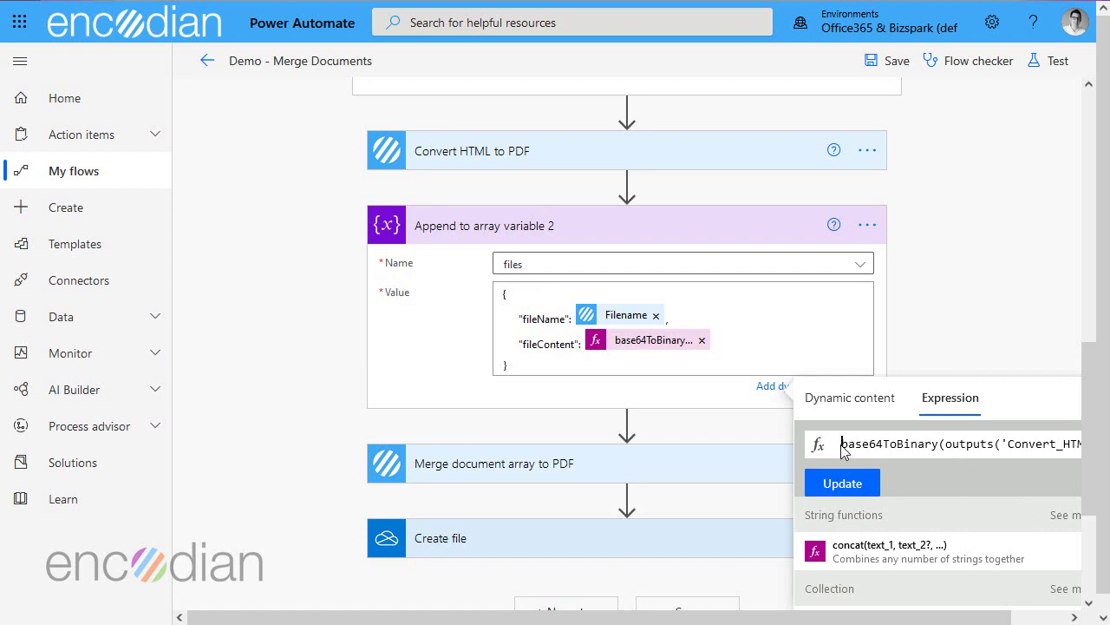
pyautogui.click(989, 258)
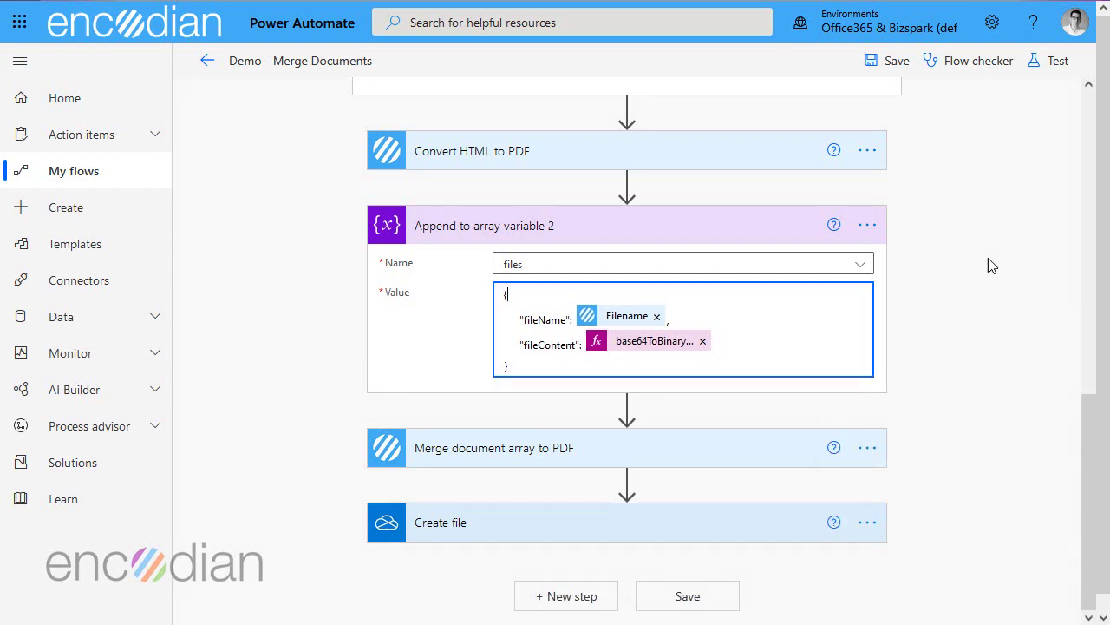
# - Save and test the flow with the recent failed run's trigger until all steps succeed
pyautogui.click(1048, 63)
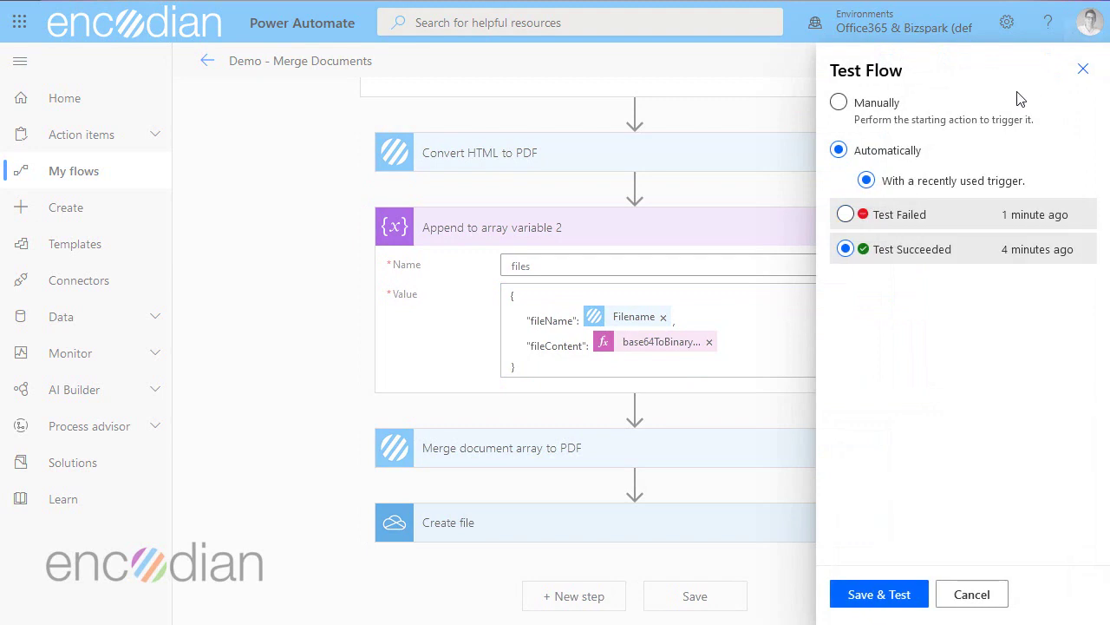
pyautogui.click(885, 217)
pyautogui.click(884, 595)
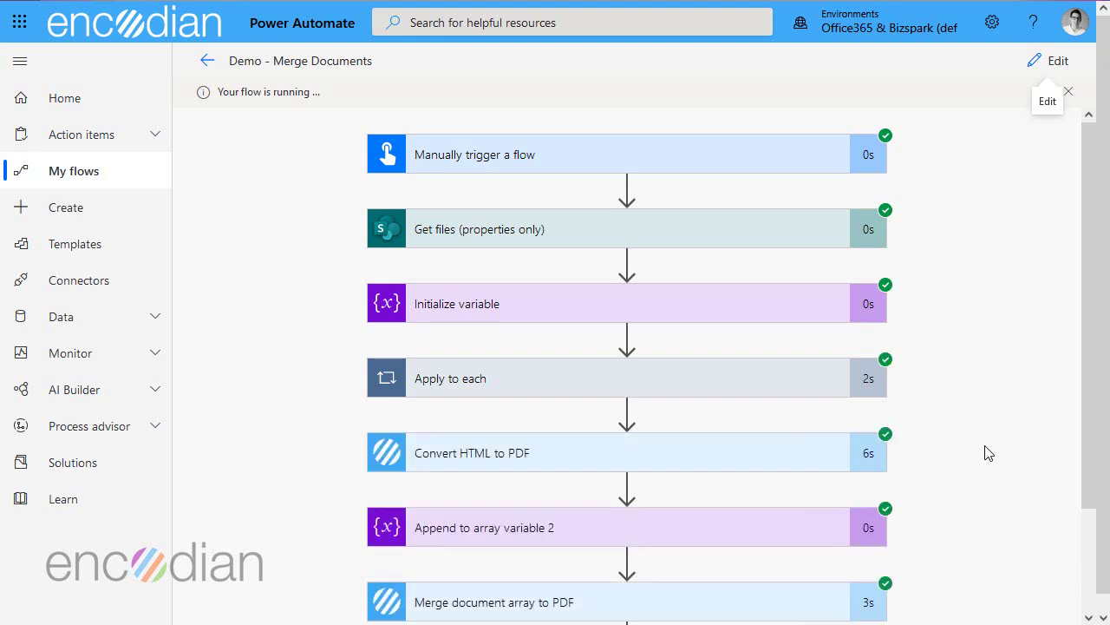
pyautogui.scroll(-2, 989, 451)
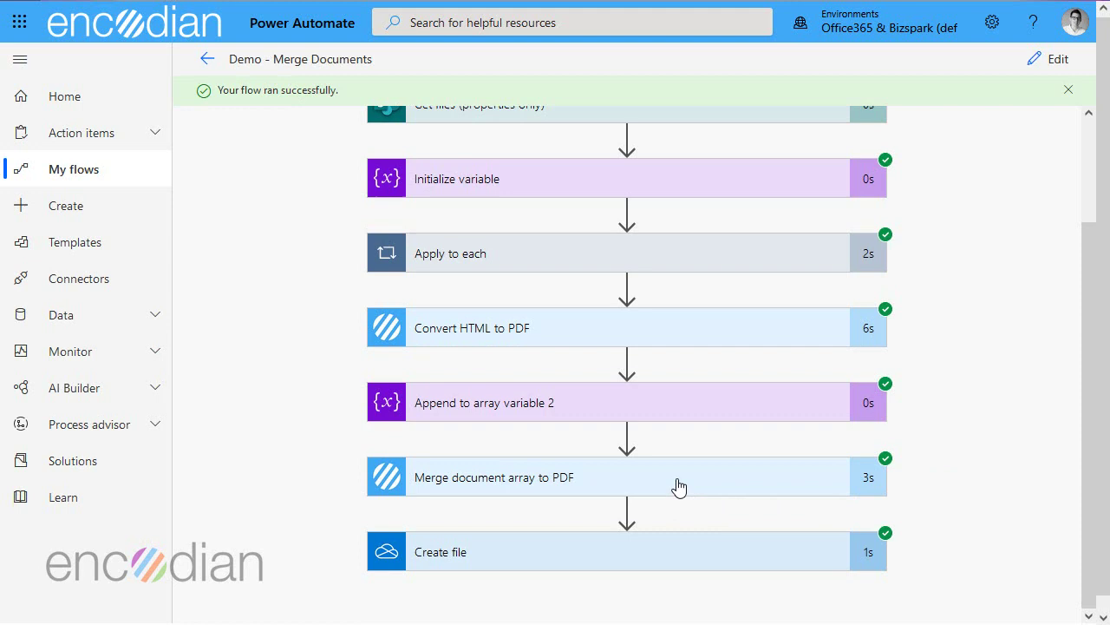
# - Show Append to array variable 2's inputs and highlight the application/octet-stream $content-type and $content lines
pyautogui.click(498, 405)
pyautogui.scroll(-3, 574, 451)
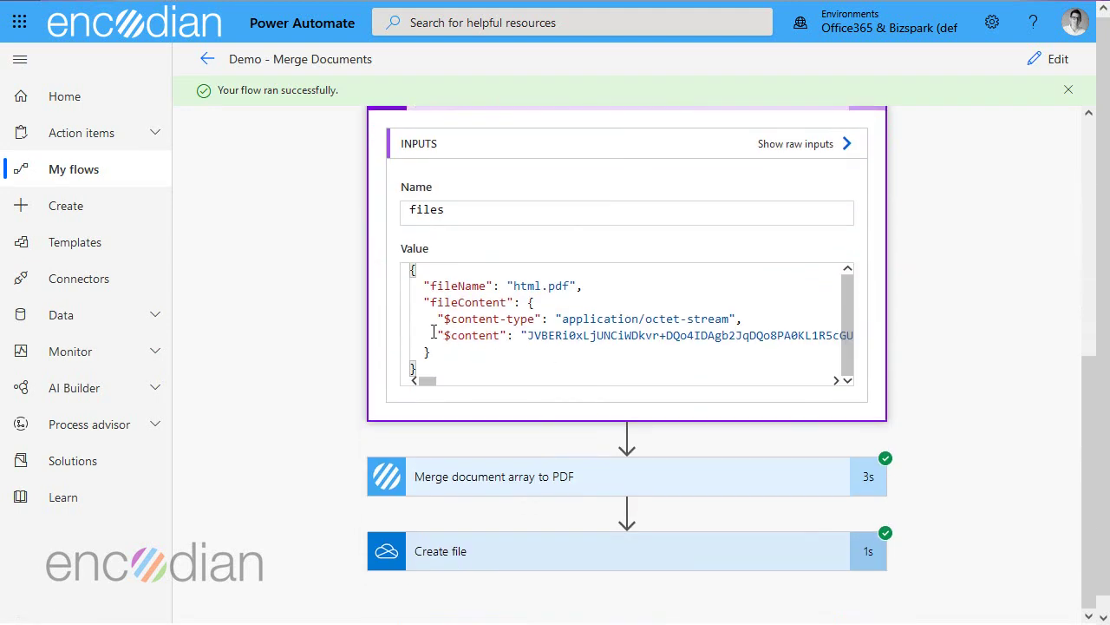
pyautogui.moveTo(438, 318); pyautogui.dragTo(816, 334)
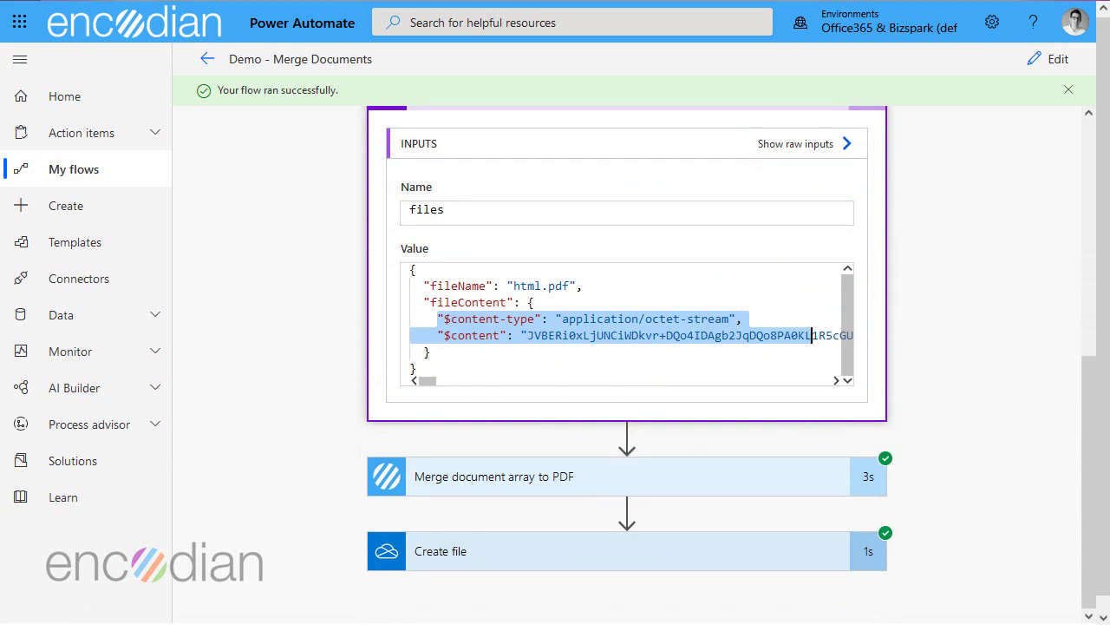
pyautogui.hotkey('alt', 'Tab')
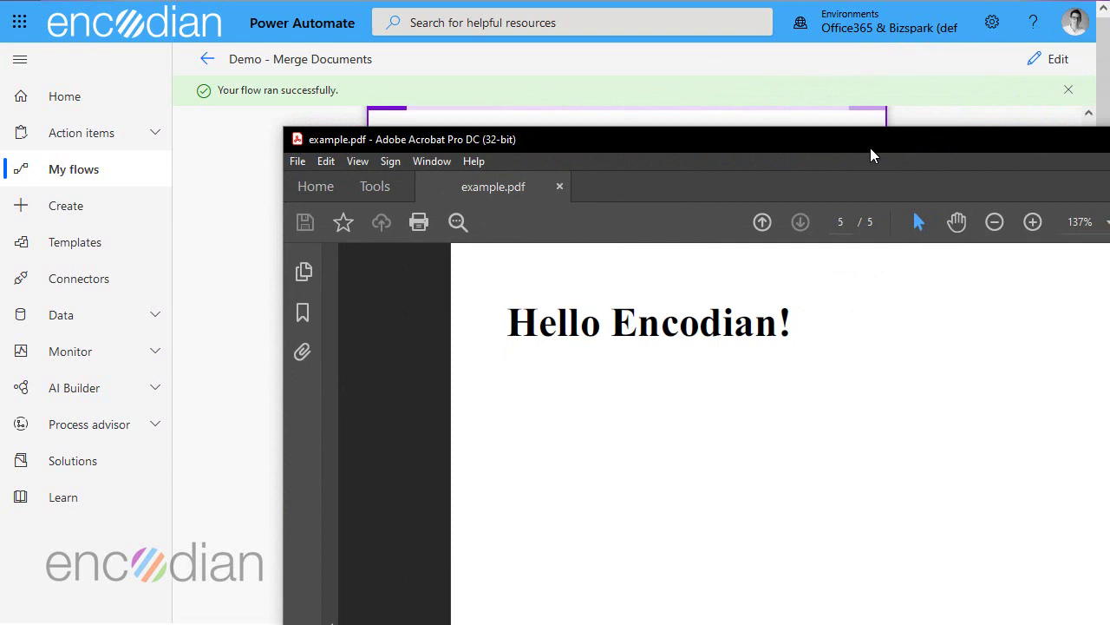
# - Page back through the merged example.pdf from the Hello Encodian! page toward page 1
pyautogui.click(763, 222)
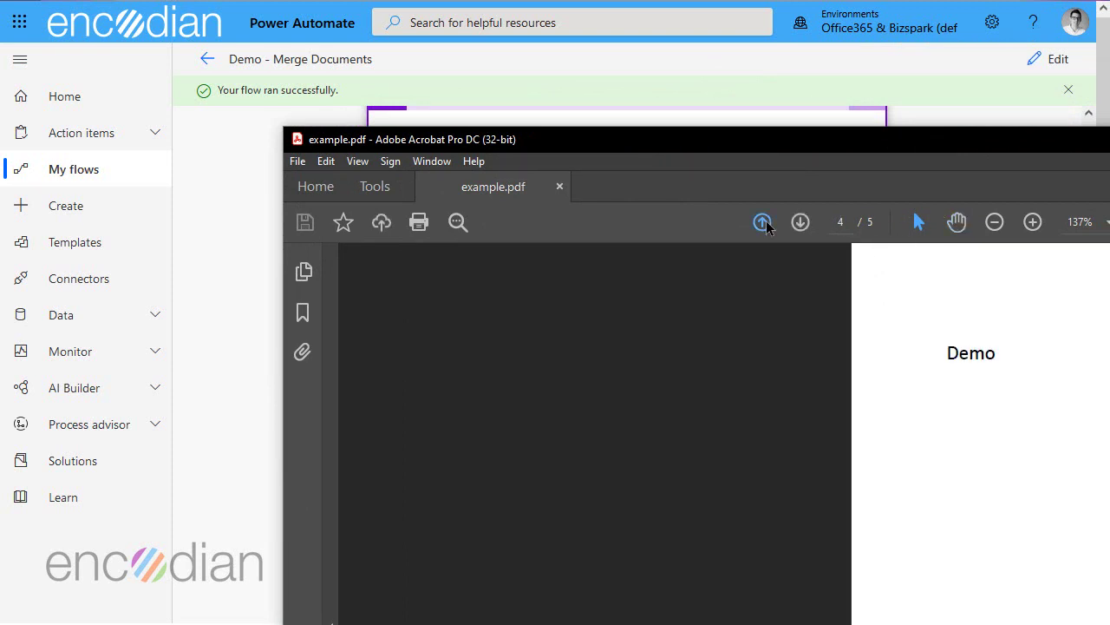
pyautogui.click(763, 222)
pyautogui.click(764, 222)
pyautogui.click(763, 222)
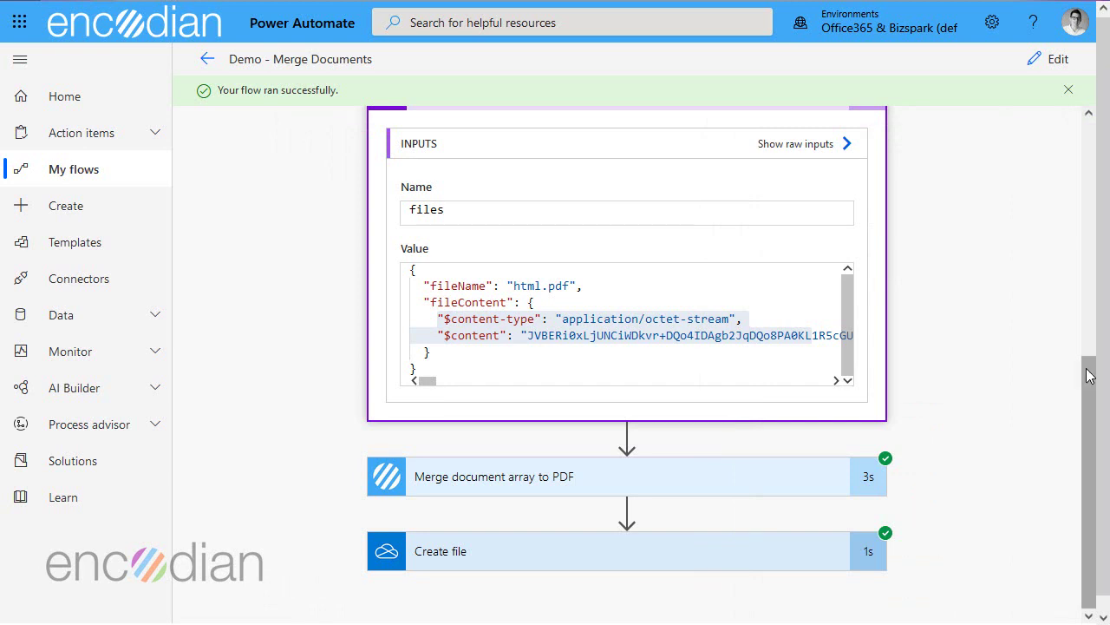
# - Collapse the Append to array variable 2 inputs and scroll through the succeeded run steps
pyautogui.hotkey('ctrl', 'a')
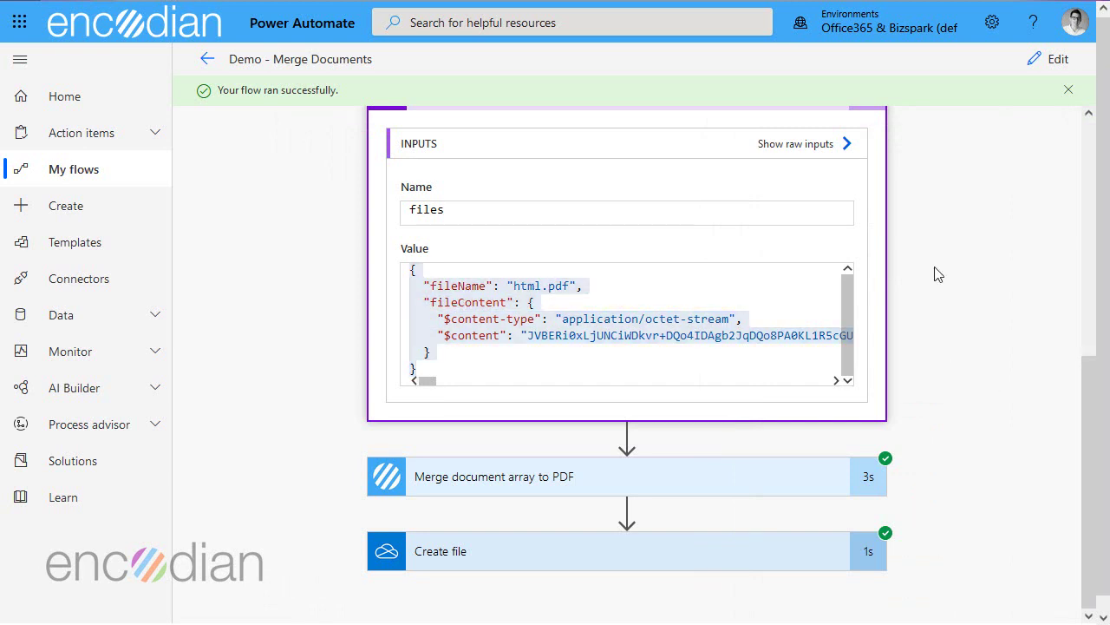
pyautogui.scroll(3, 494, 249)
pyautogui.click(503, 351)
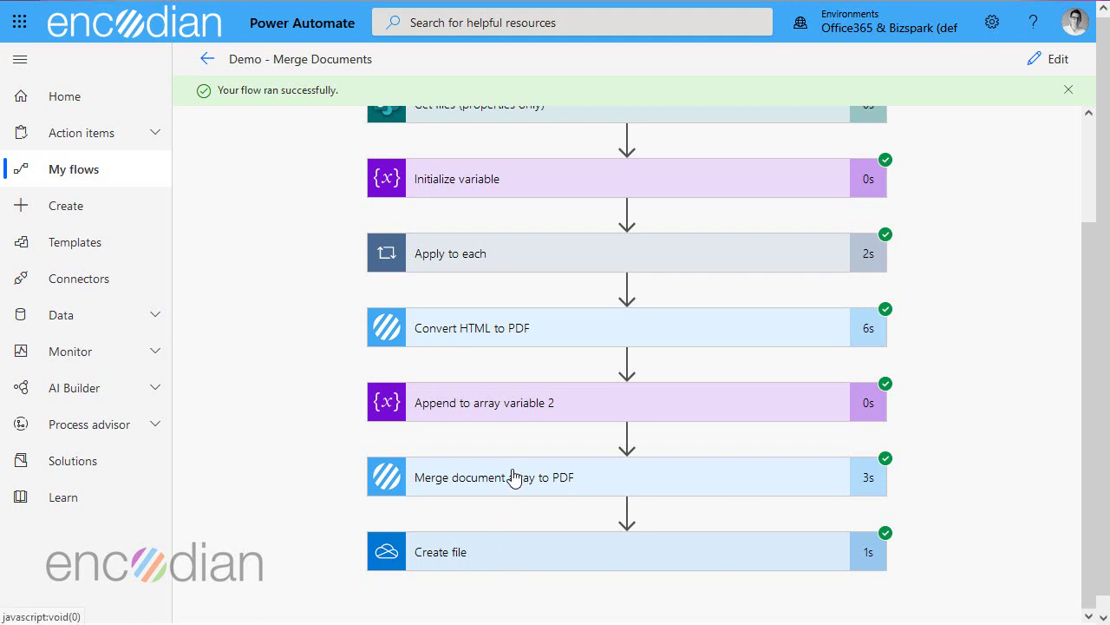
pyautogui.scroll(-1, 564, 477)
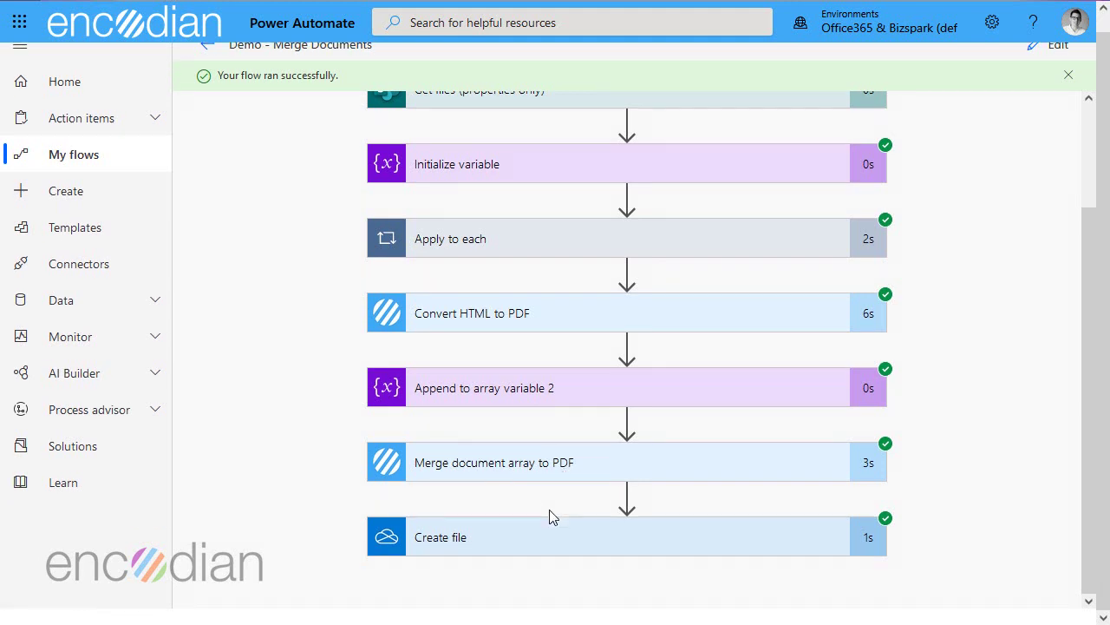